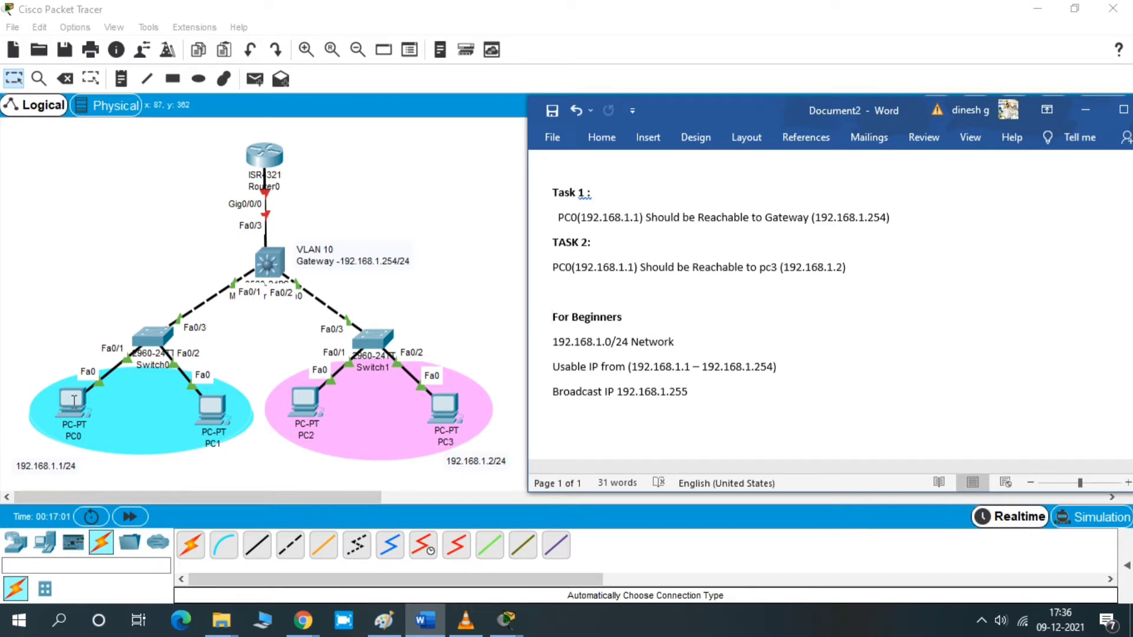
- Assign PC0 a static IP address of 192.168.1.1 with subnet mask 255.255.255.0
click(73, 401)
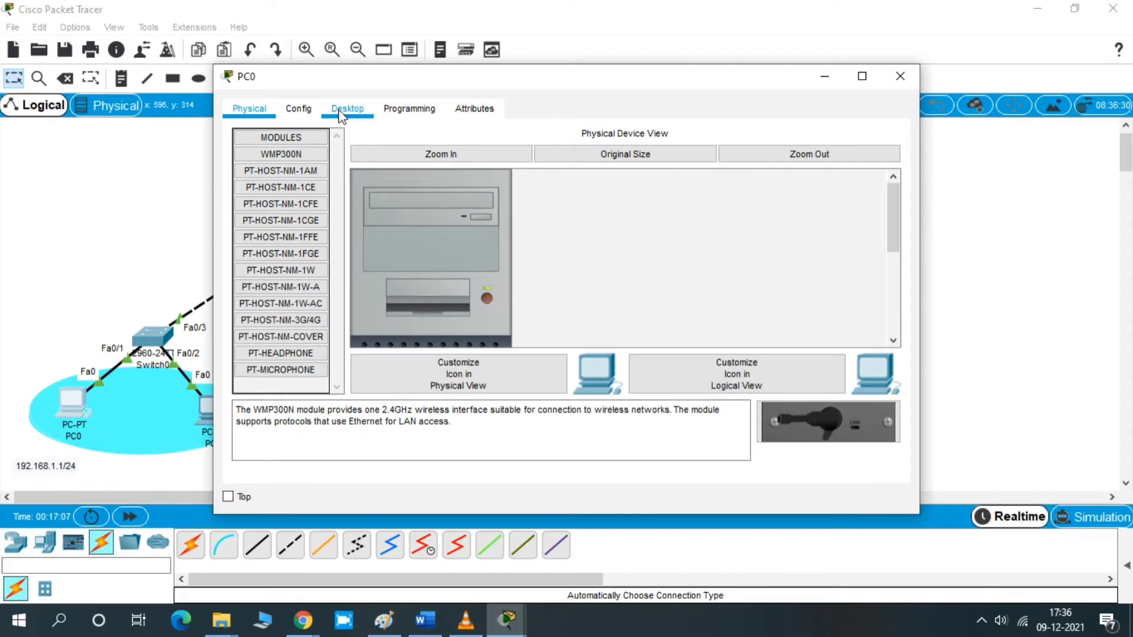
click(340, 114)
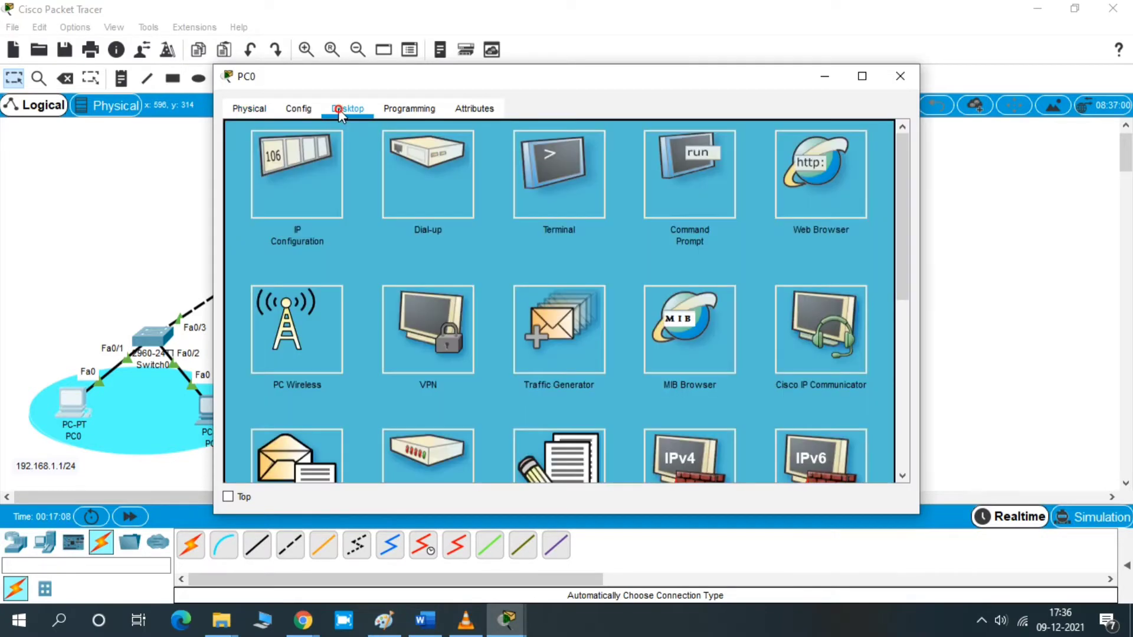
click(682, 173)
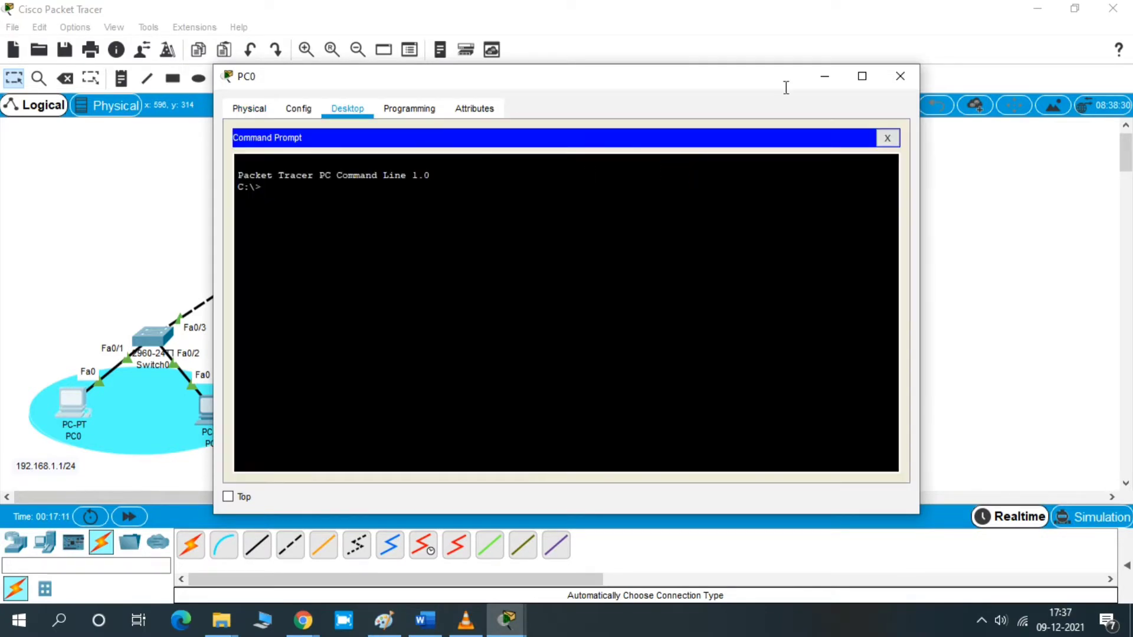
click(887, 138)
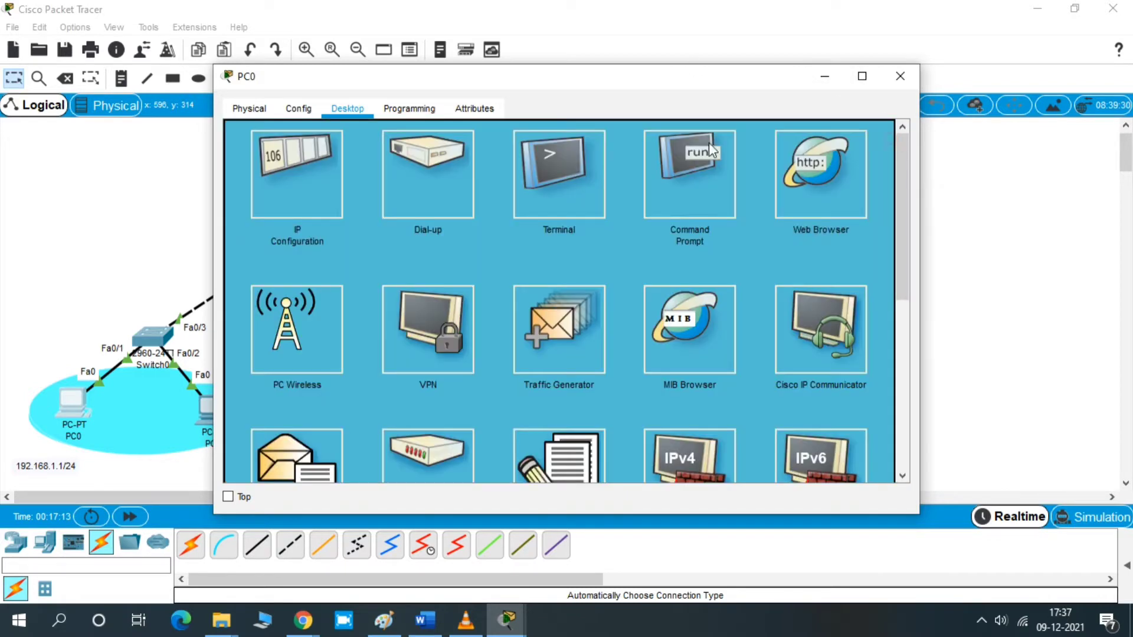
click(275, 200)
click(523, 155)
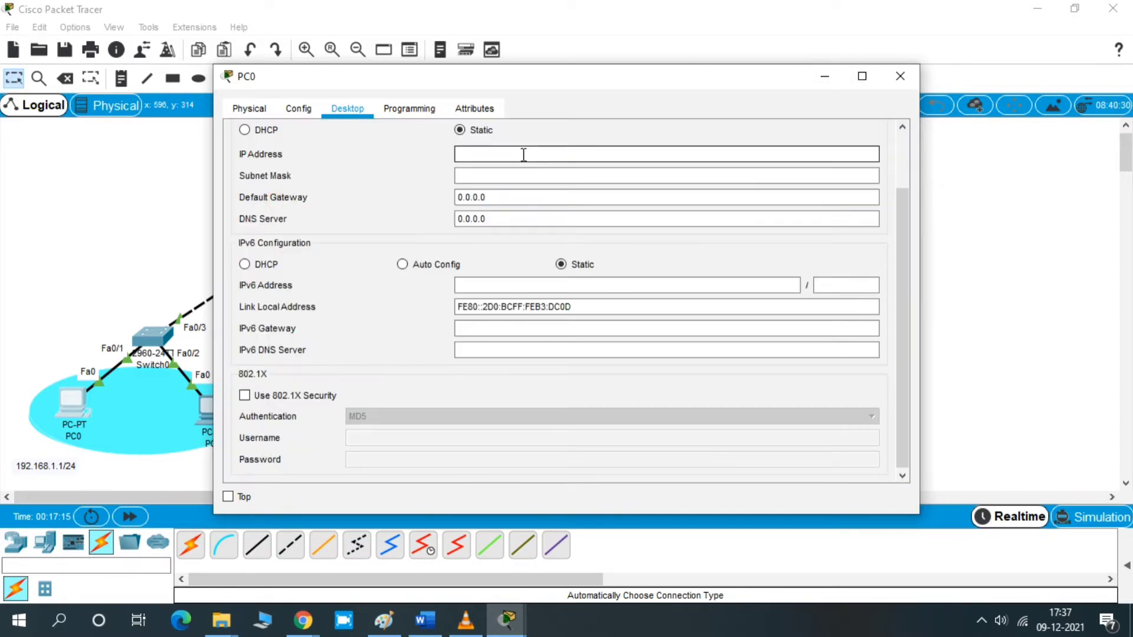
click(523, 155)
text(192.168.1.1)
click(519, 174)
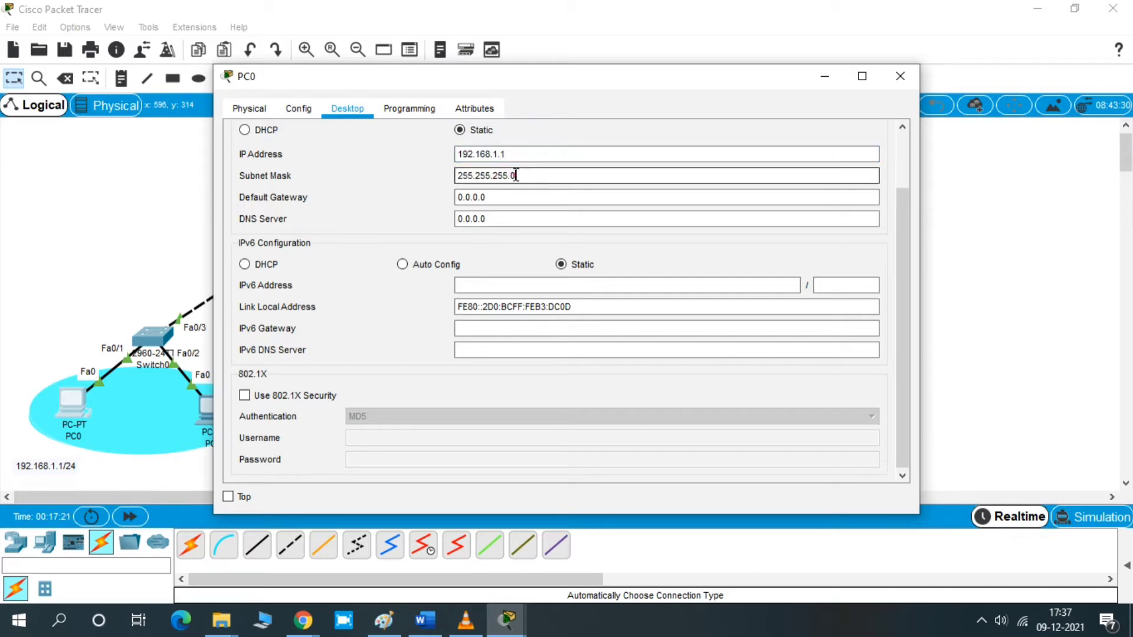
- Set PC0's default gateway to 192.168.1.254 and close the PC0 window
click(501, 198)
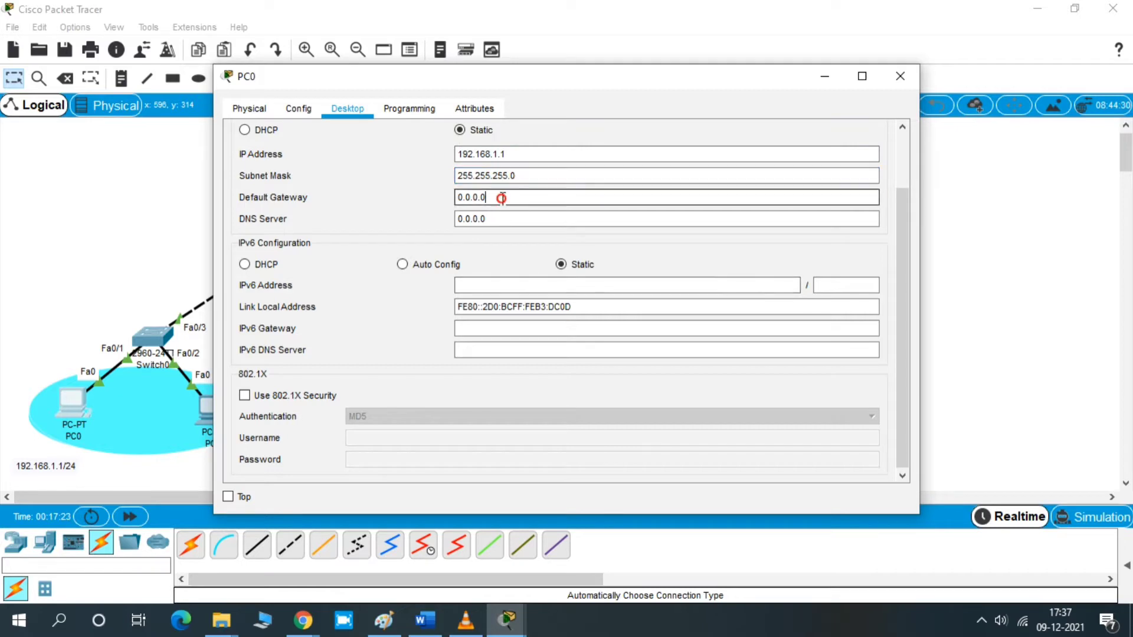
double_click(501, 198)
text(192)
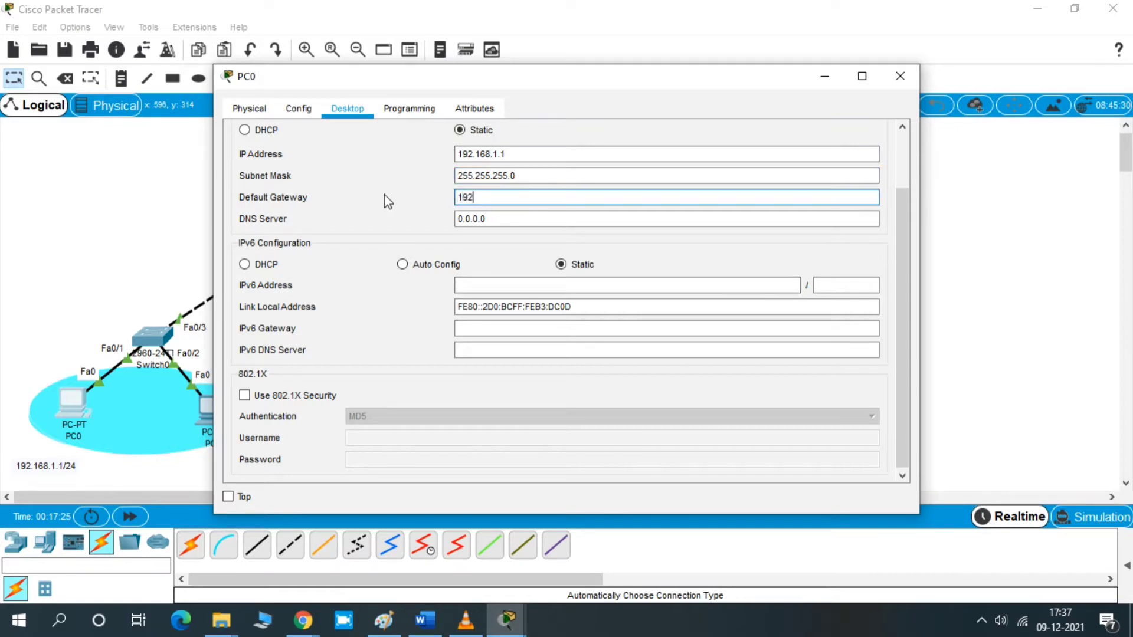
text(.168.1.254)
drag(360, 72, 633, 69)
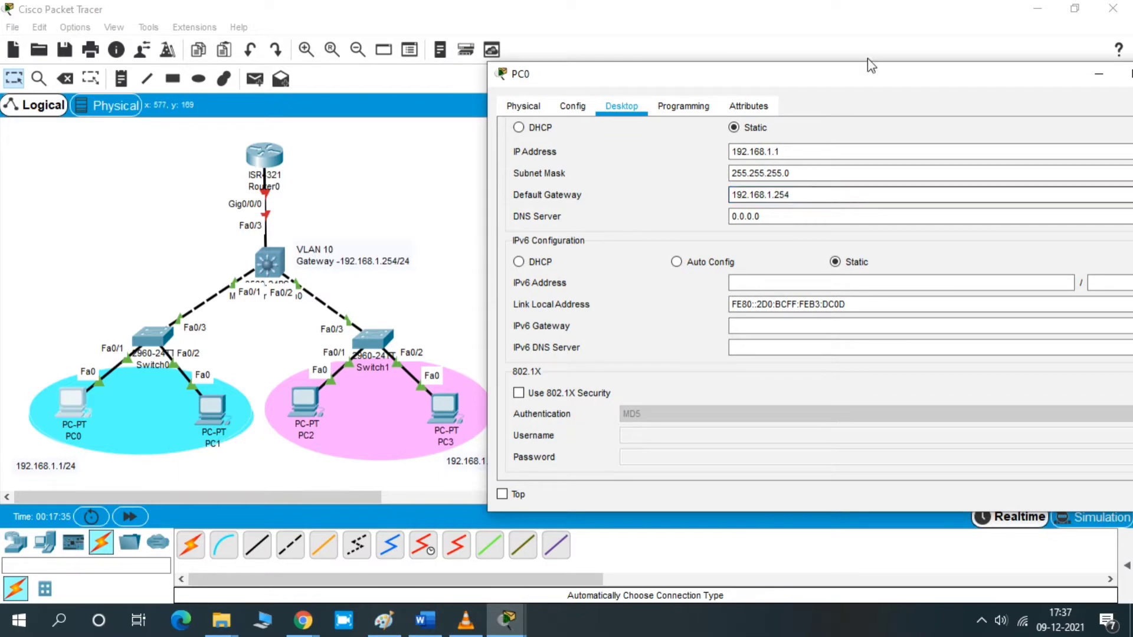
drag(848, 78, 679, 71)
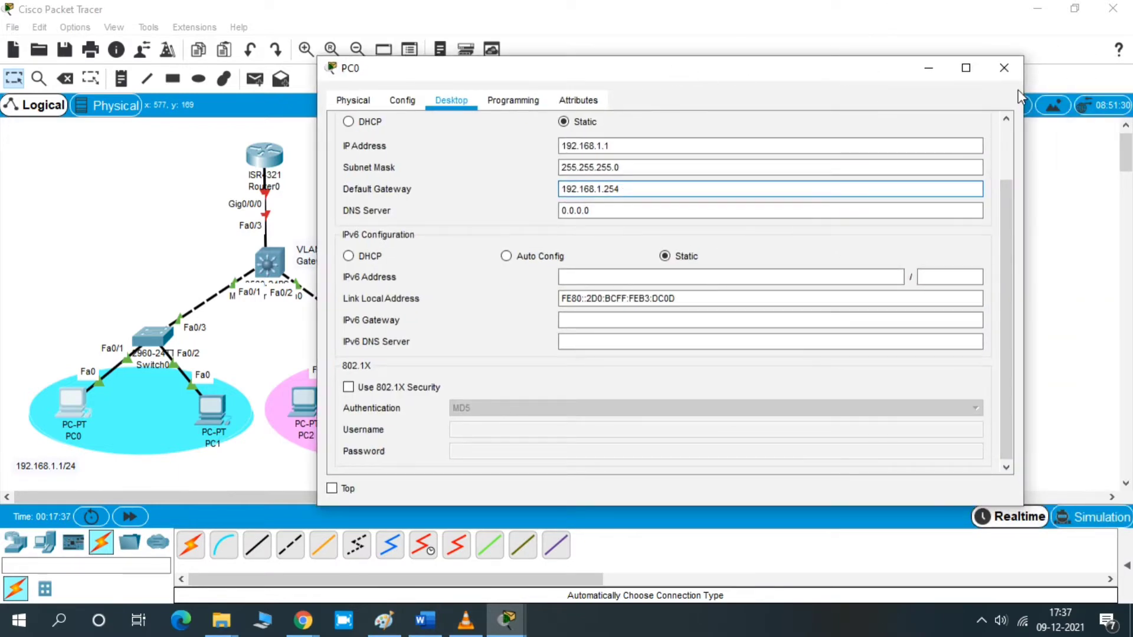
click(1004, 68)
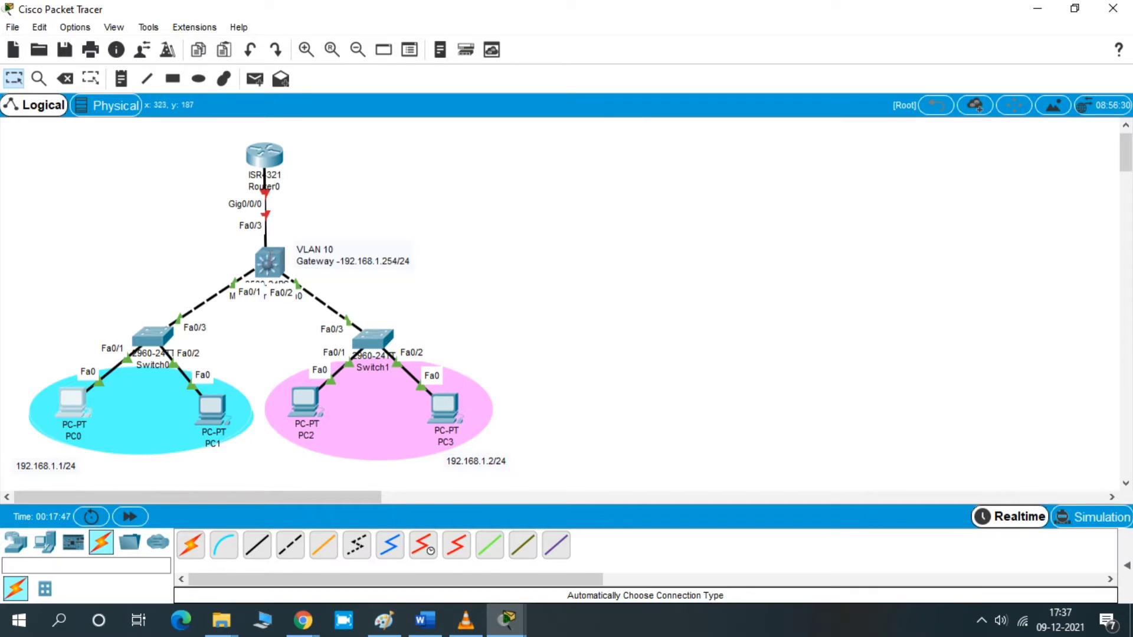
- Open the multilayer switch's command line and get to the user prompt
double_click(273, 257)
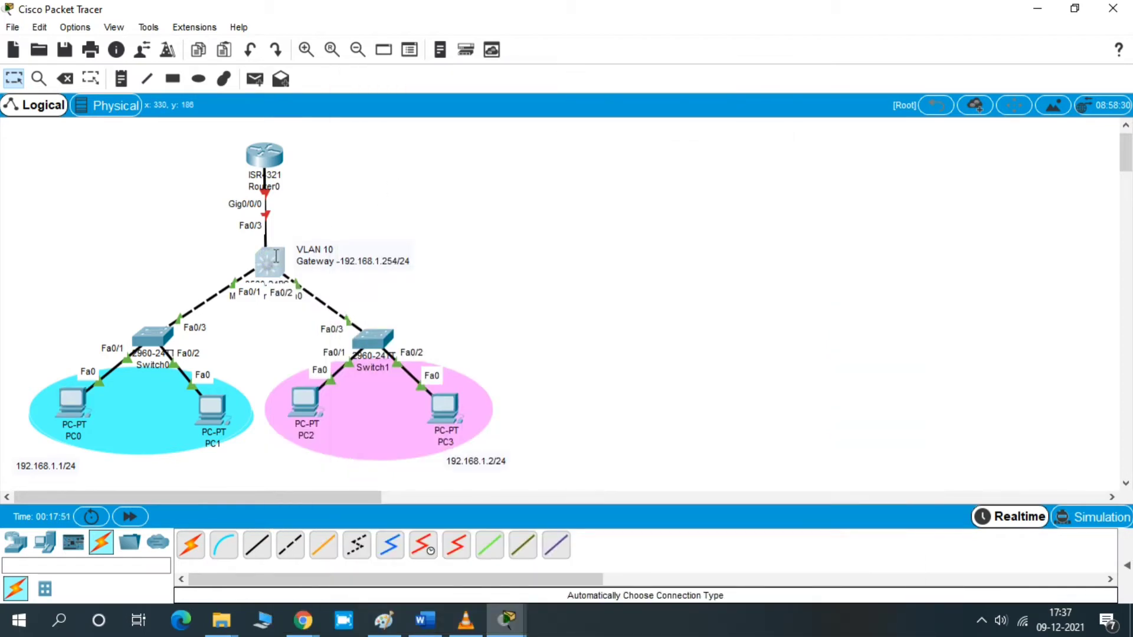
click(275, 255)
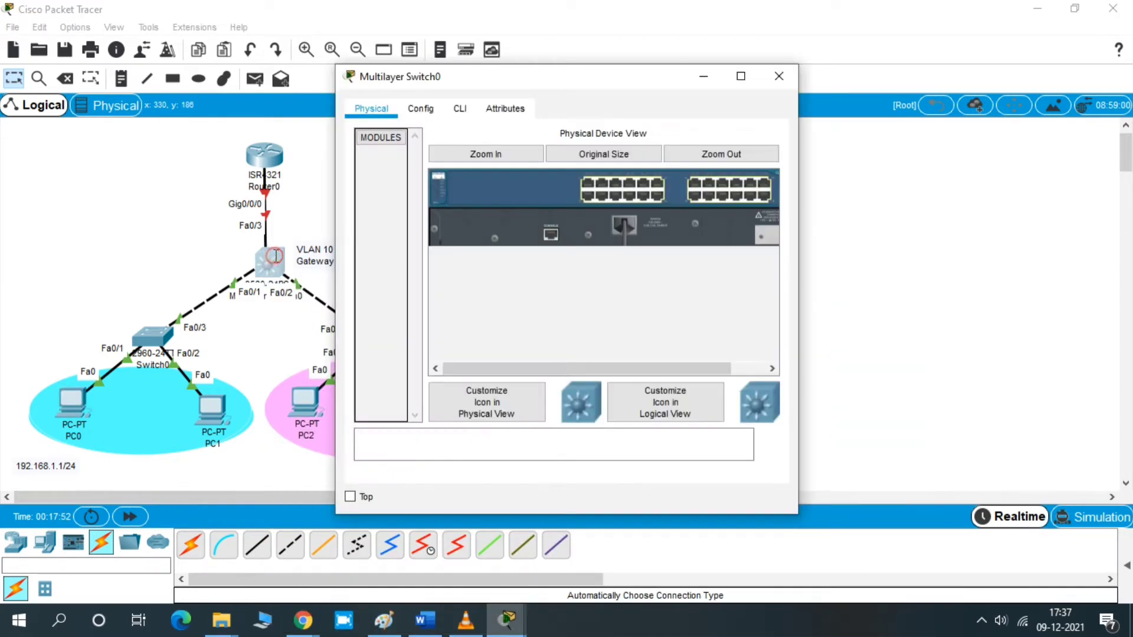
click(432, 112)
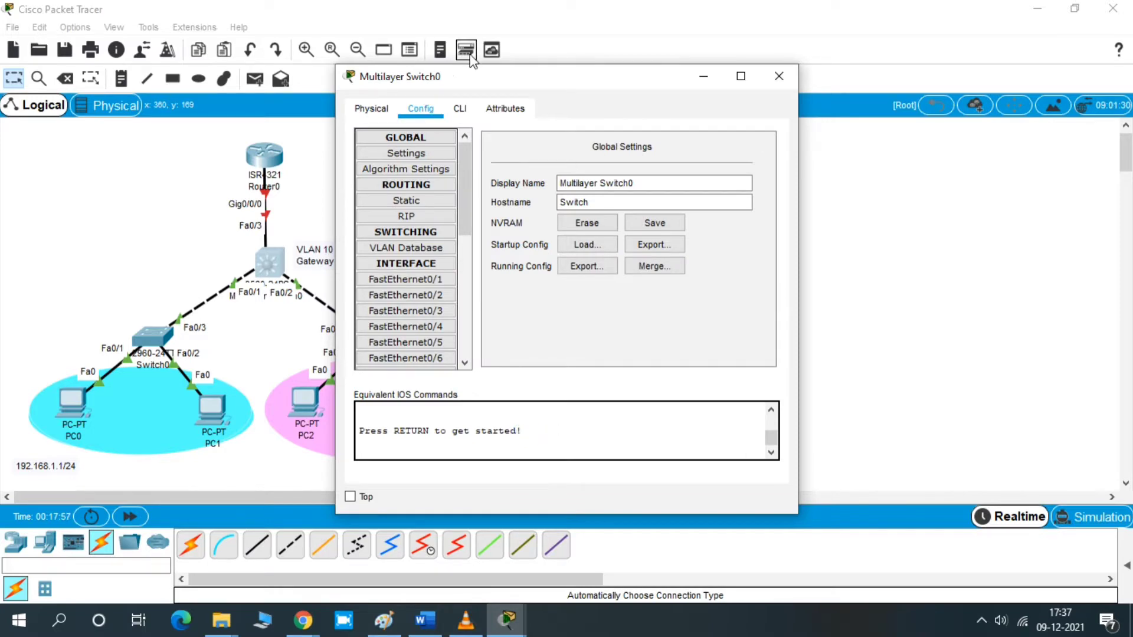
click(460, 109)
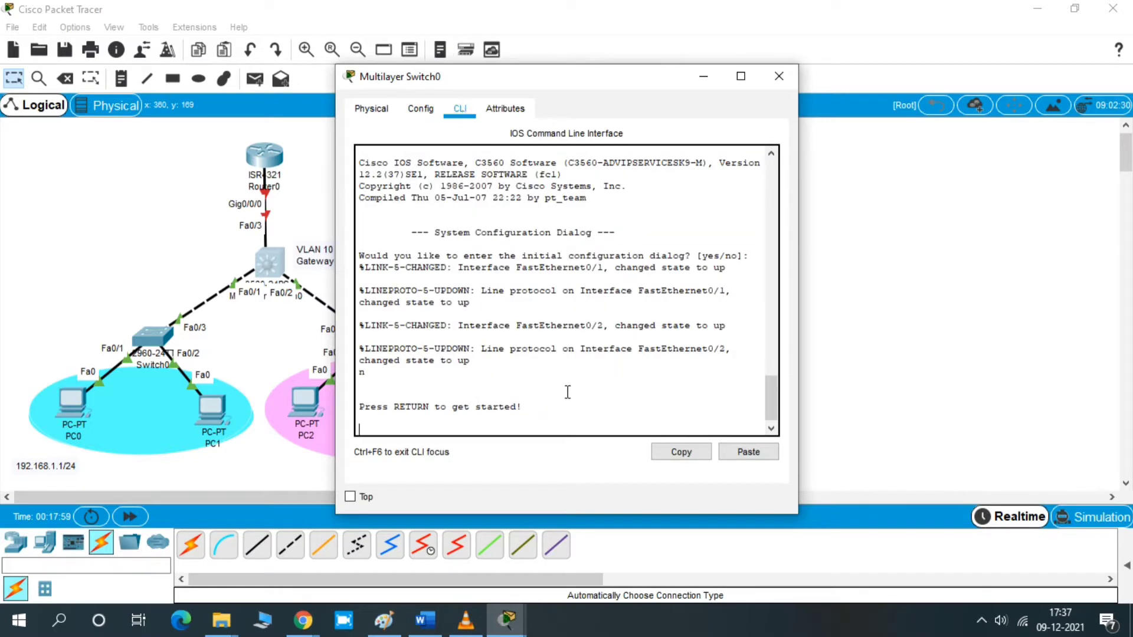
key(Return)
key(Return)
key(Return)
key(Return)
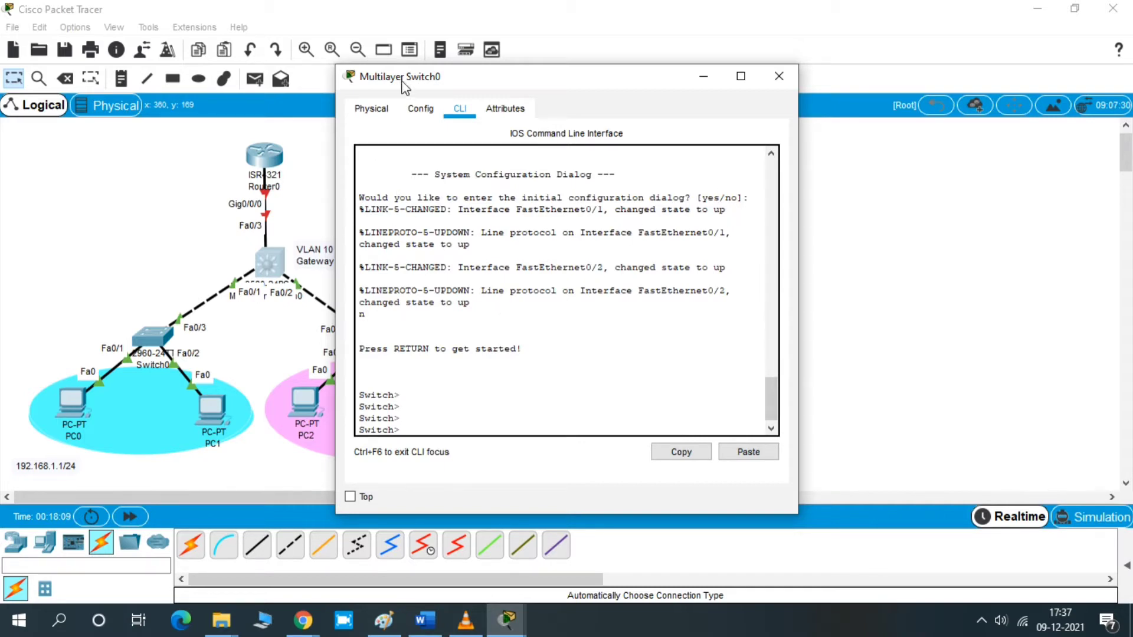
click(378, 110)
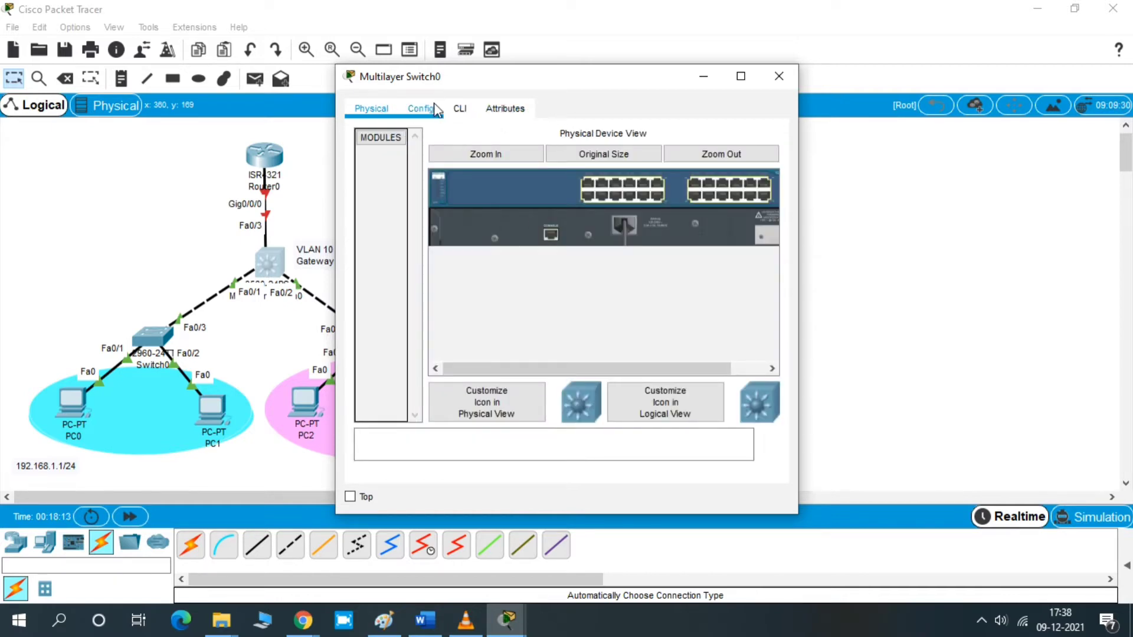
click(421, 111)
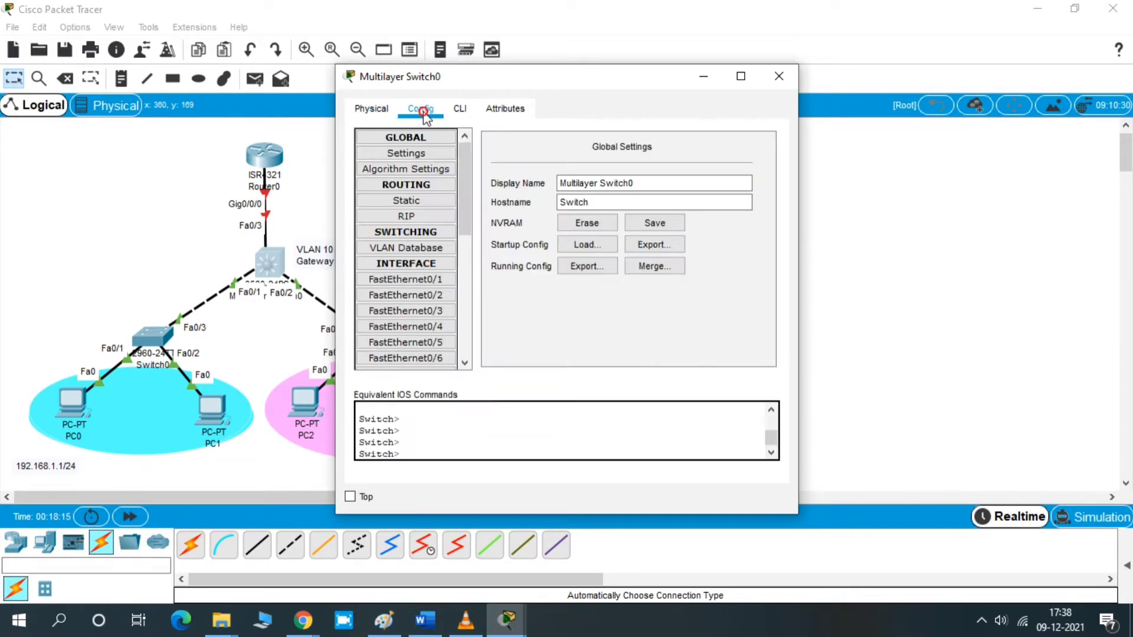
click(377, 118)
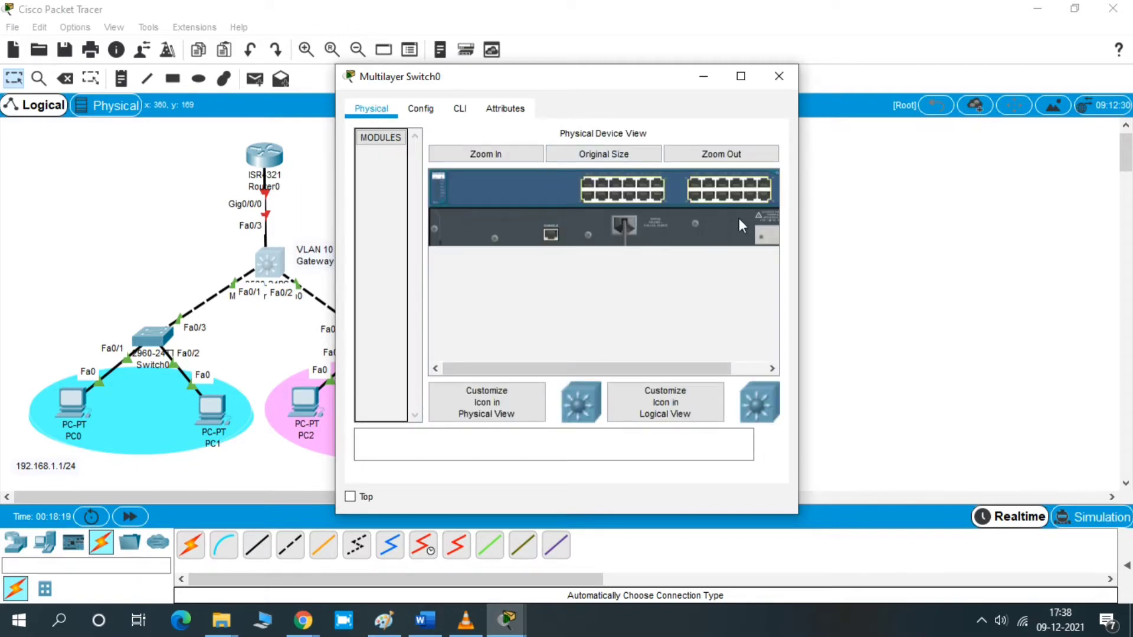
click(714, 437)
click(426, 113)
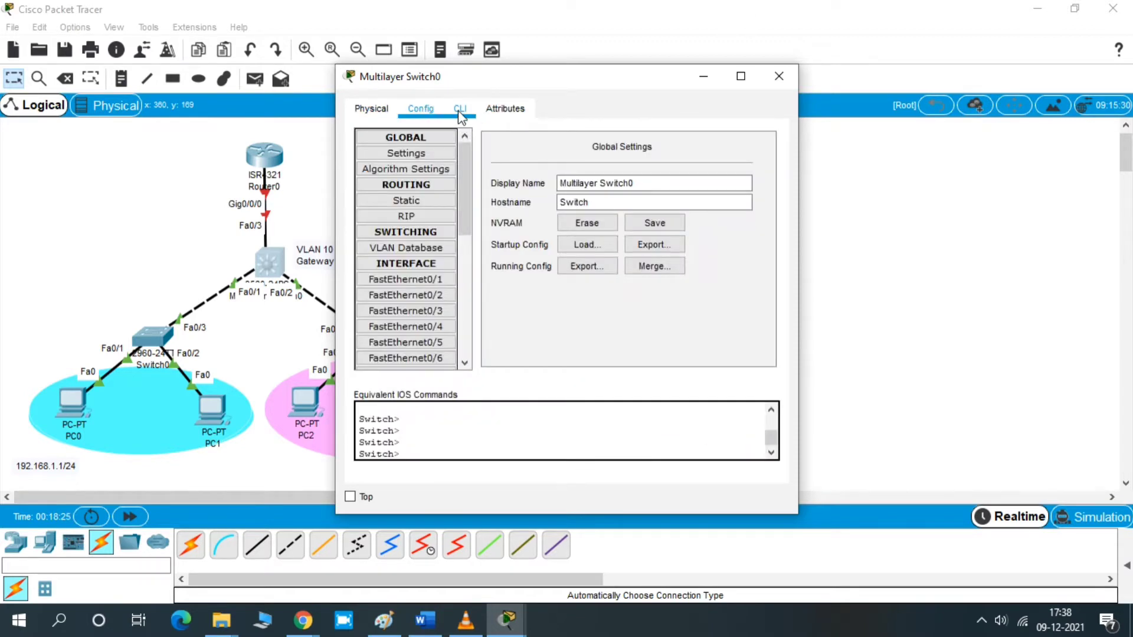
- Return to the switch command line, widen the window, and enter privileged mode with en
click(461, 113)
drag(797, 253, 989, 254)
key(Return)
key(Return)
key(Return)
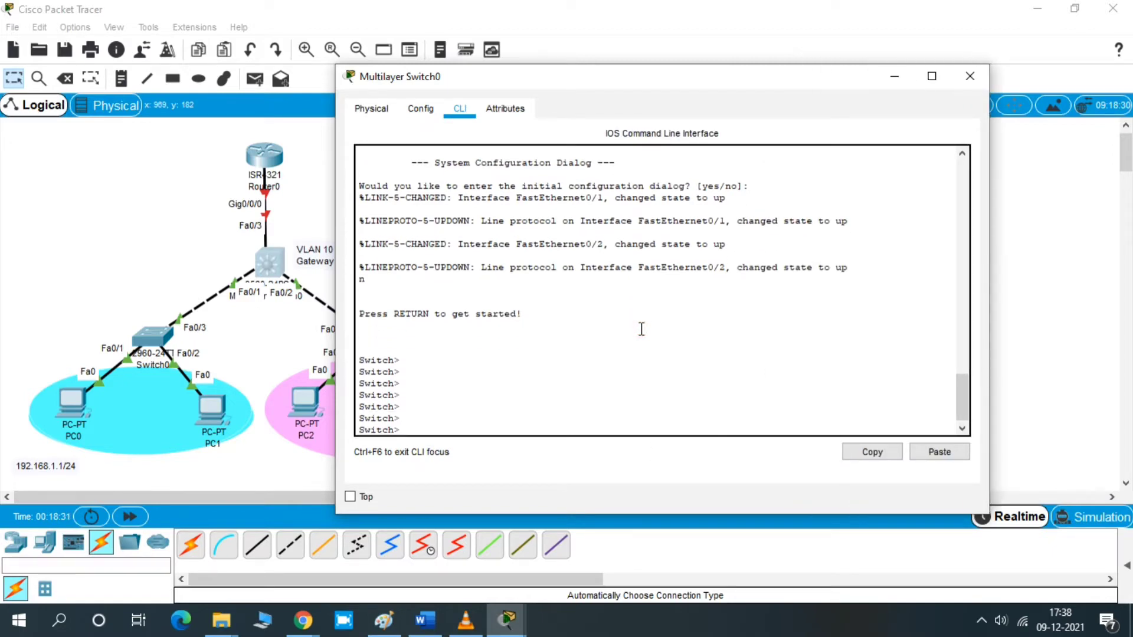
drag(559, 80, 676, 70)
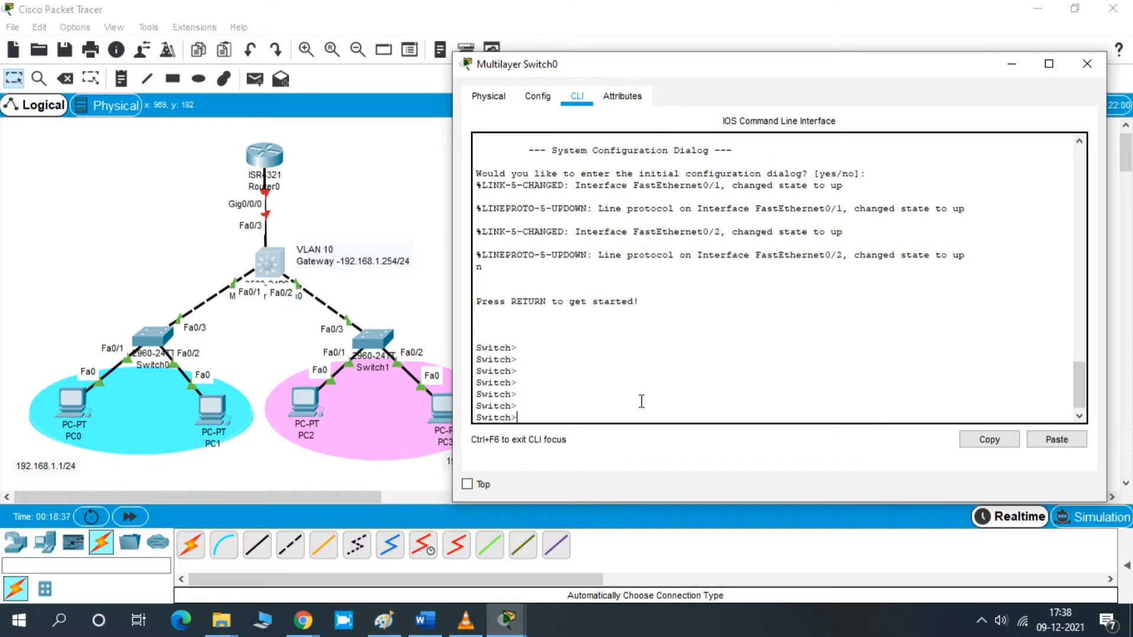
key(Return)
text(en)
key(Return)
key(Return)
key(Return)
key(Return)
key(Return)
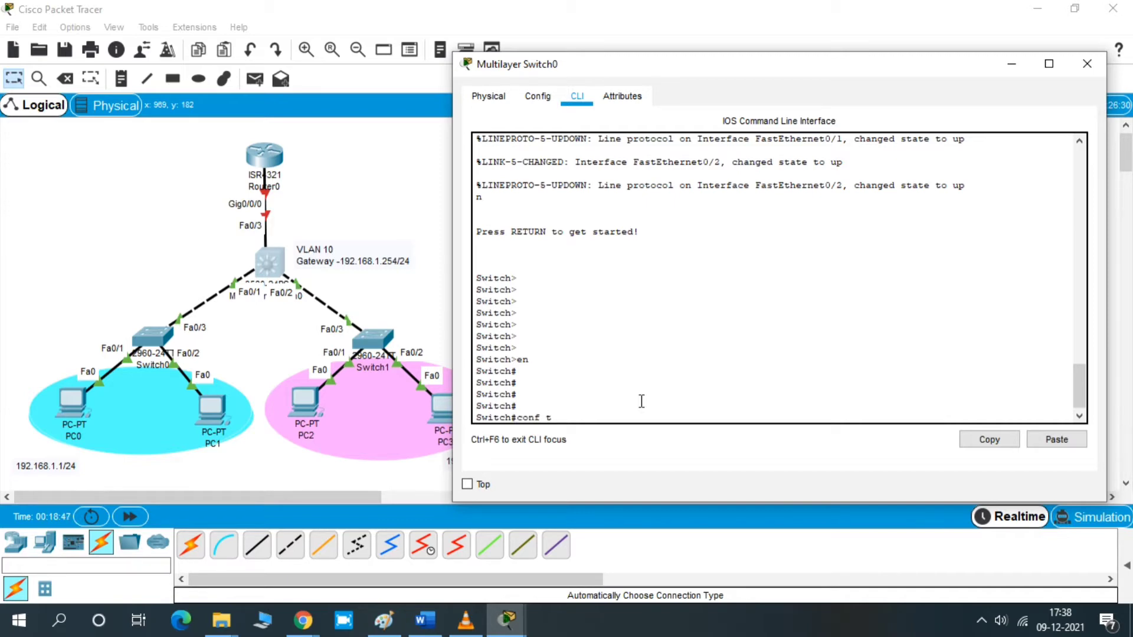
- Enter global configuration mode and create VLAN 10 on the multilayer switch
text(conf t)
key(Return)
key(Return)
key(Return)
key(Return)
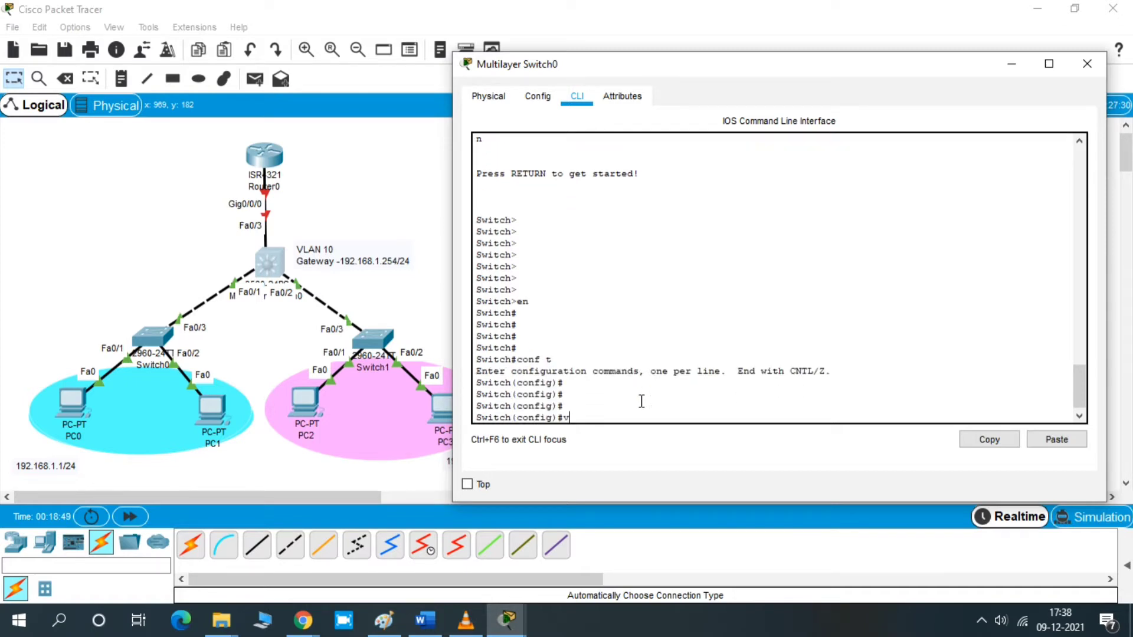
text(vlan 10)
key(Return)
key(Return)
key(Return)
- Name VLAN 10 Management and exit VLAN configuration
text(name M)
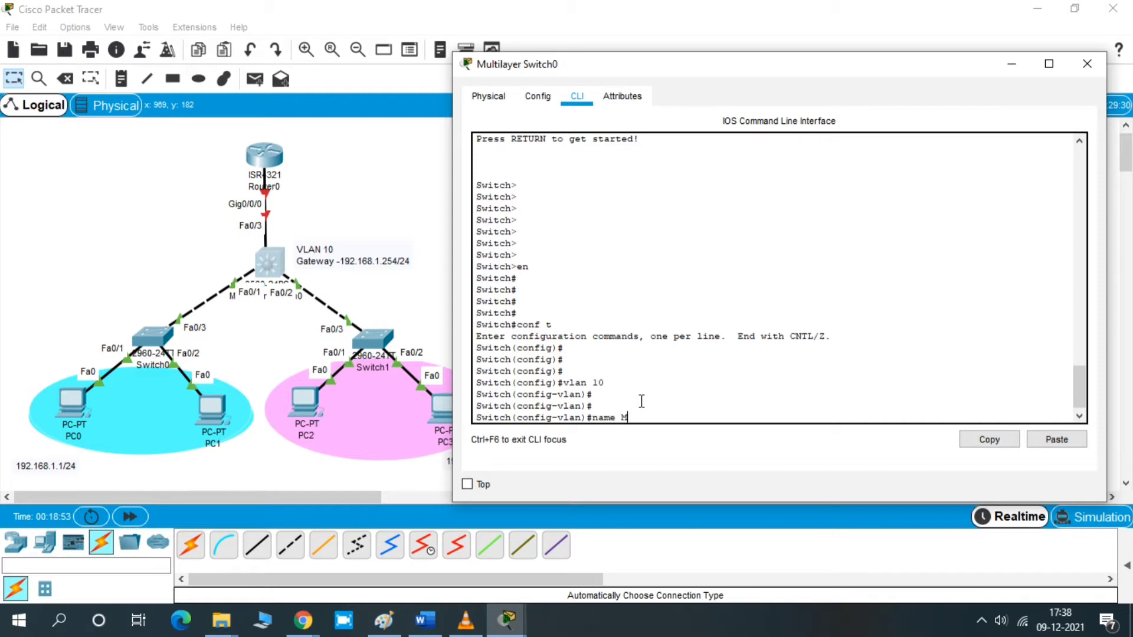
text(anagement)
key(Return)
key(Return)
key(Return)
text(exit)
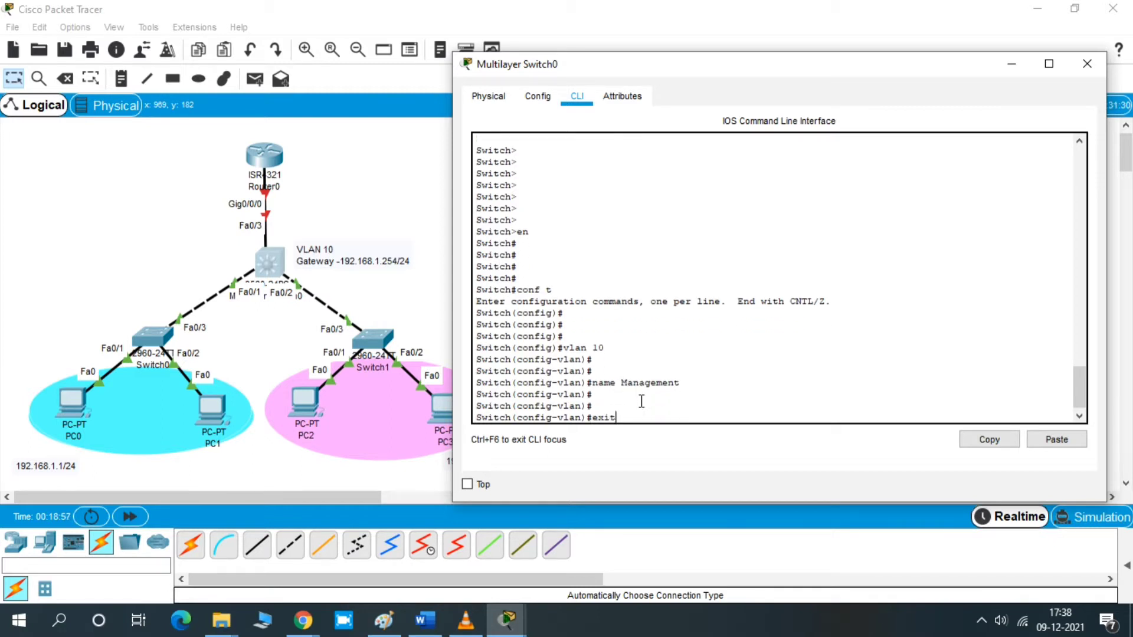
key(Return)
key(Return)
key(Return)
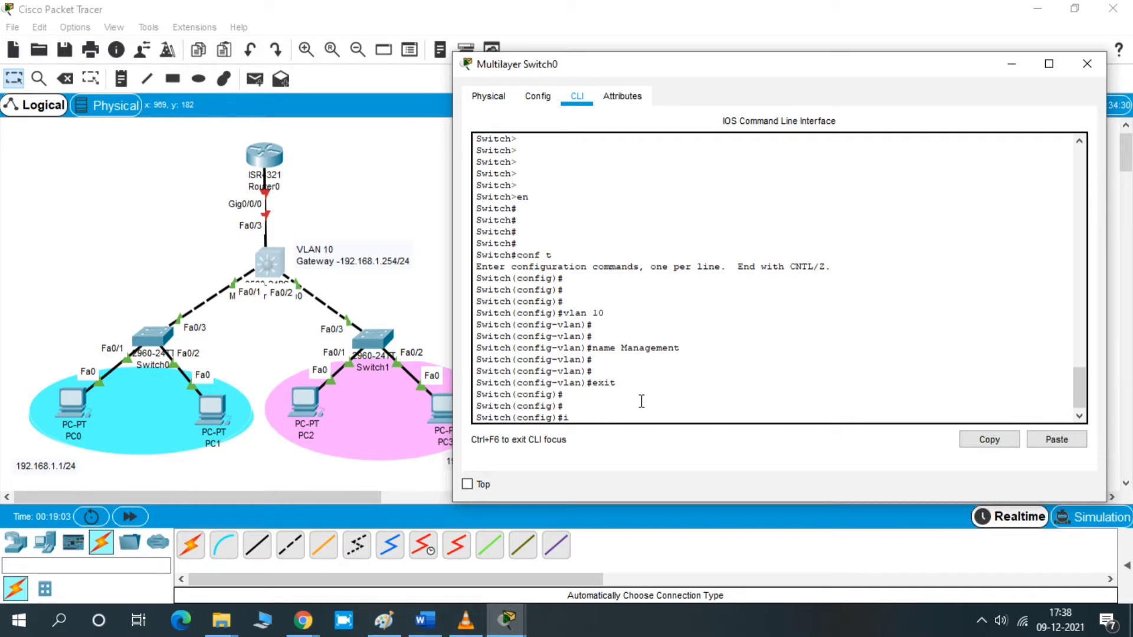
- Create and enter the VLAN 10 interface on the multilayer switch
text(inter)
key(Tab)
text(v)
key(Tab)
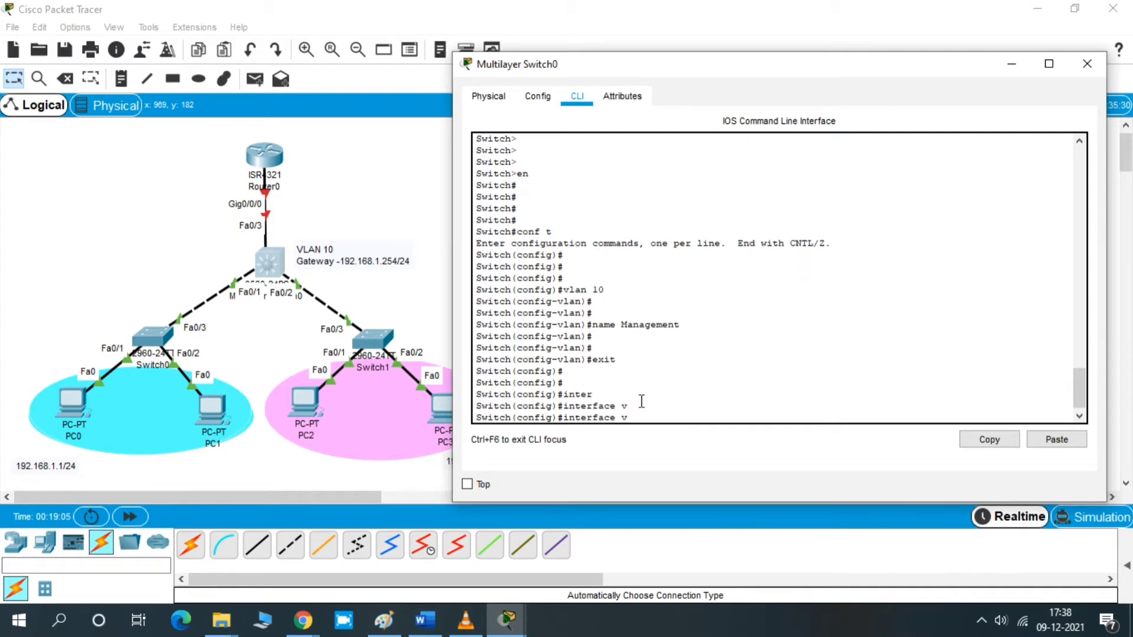
text(la)
key(Tab)
text(n 10)
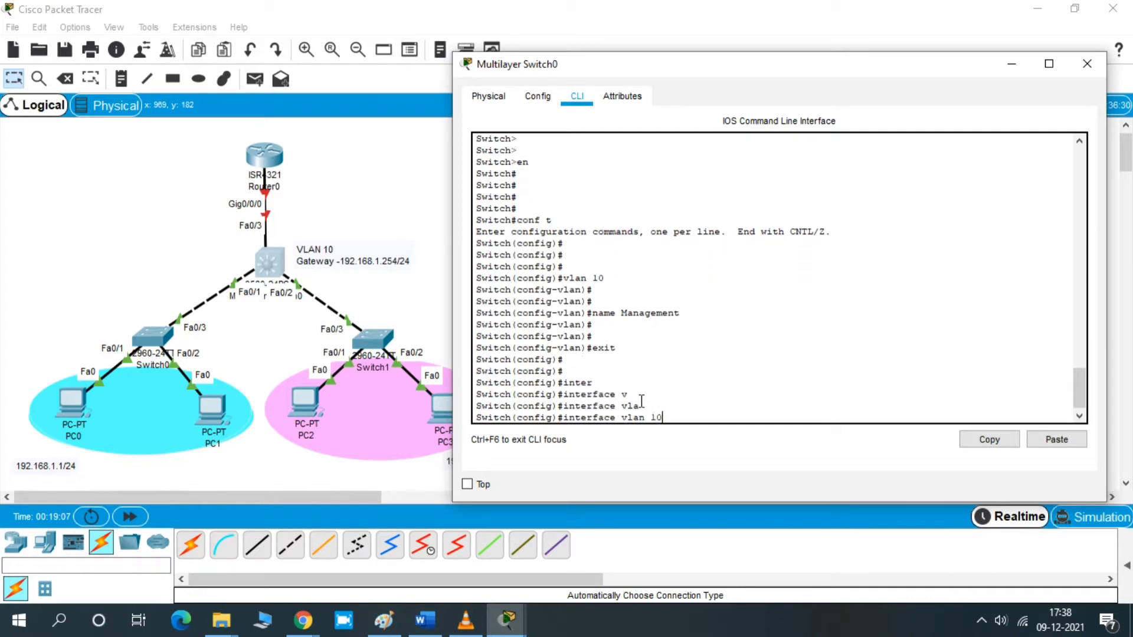
key(Return)
key(Return)
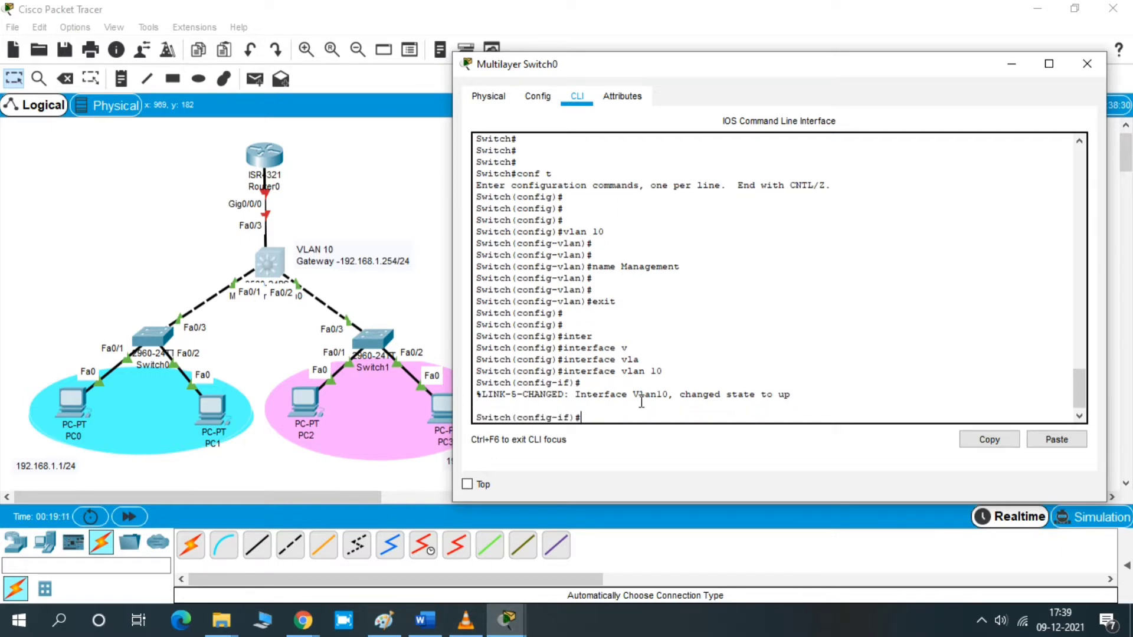
key(Return)
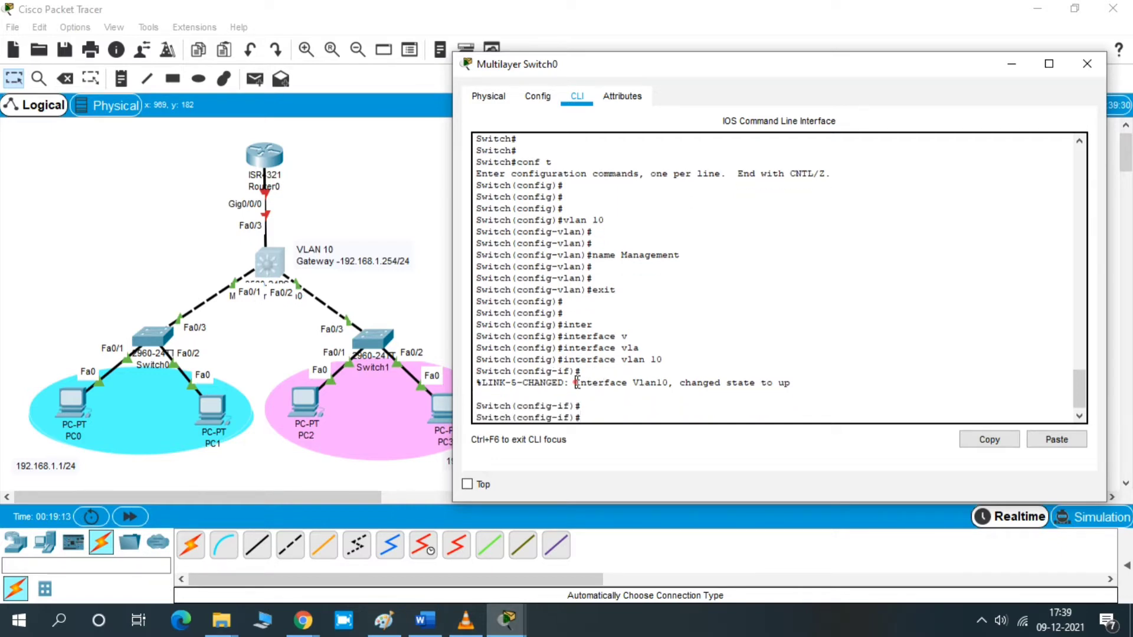
drag(576, 384, 778, 391)
click(655, 415)
key(Return)
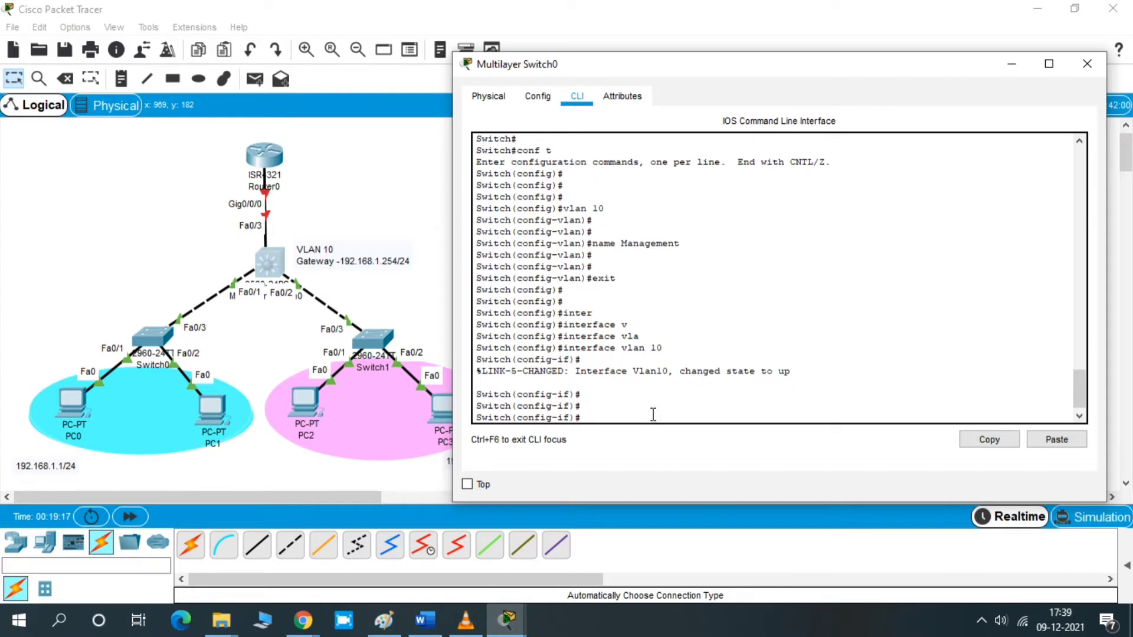
- Assign the VLAN 10 interface the IP address 192.168.1.254 with mask 255.255.255.0
text(ip add)
key(Tab)
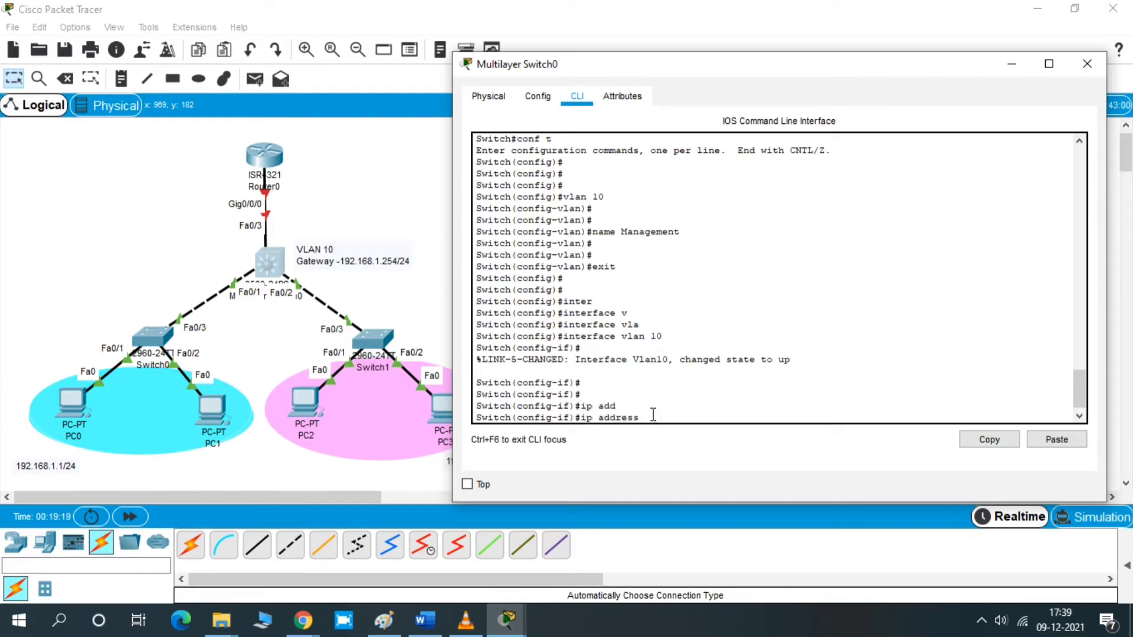
text(192.168.1.254 255.255.255.0)
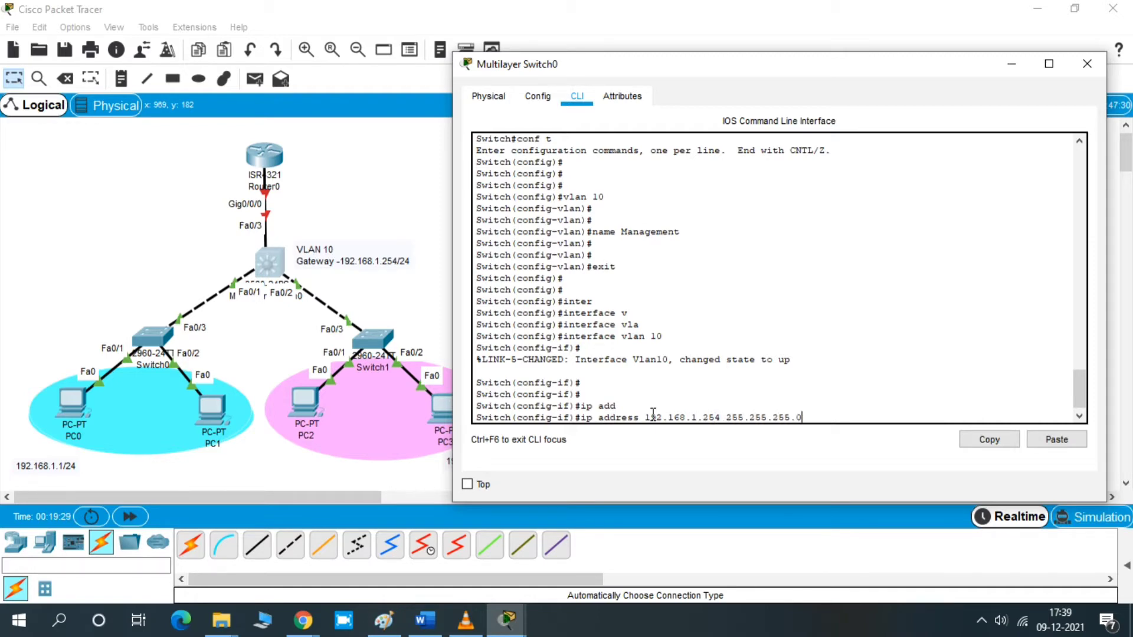
key(Return)
key(Return)
- Leave the VLAN 10 interface and global configuration modes, returning to privileged EXEC mode
text(no)
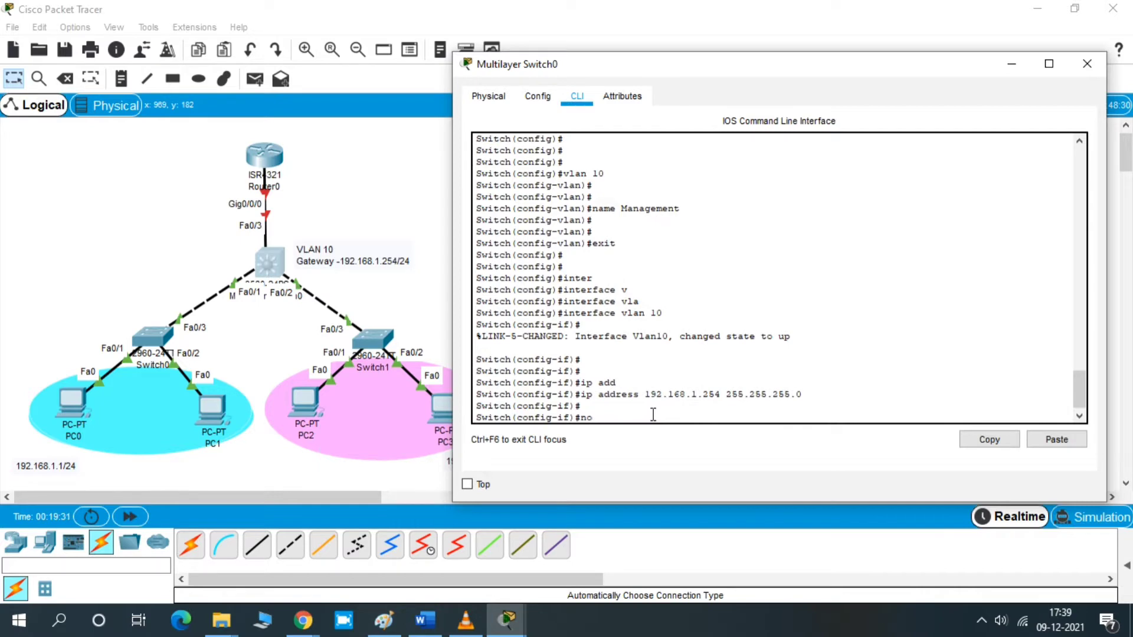
key(BackSpace)
key(BackSpace)
text(exit)
key(Return)
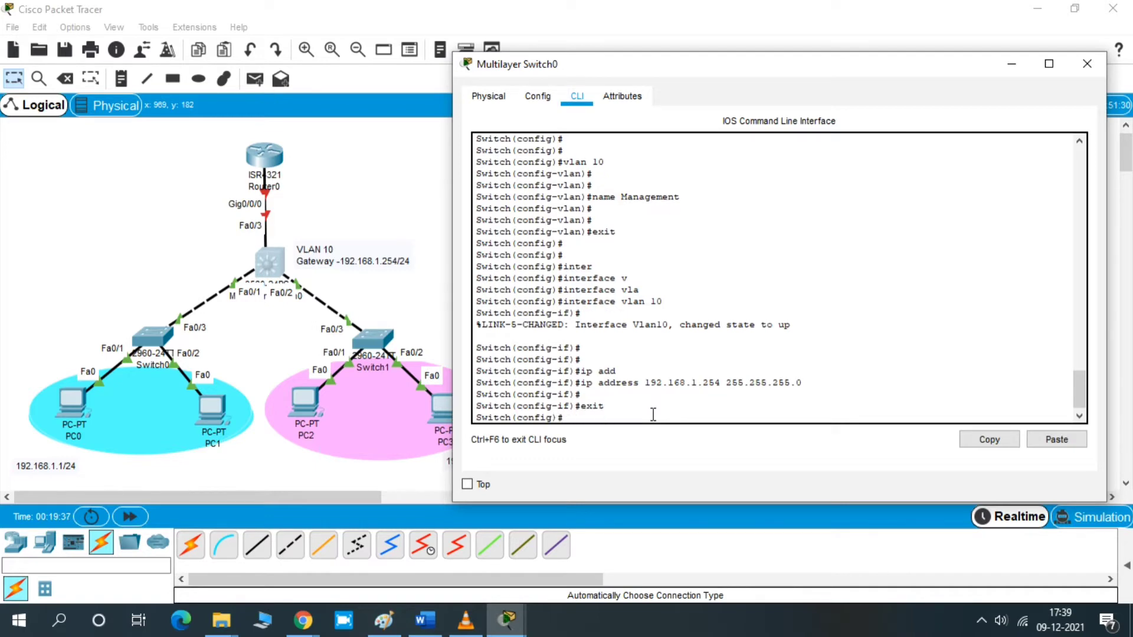
text(exit)
key(Return)
key(Return)
key(Return)
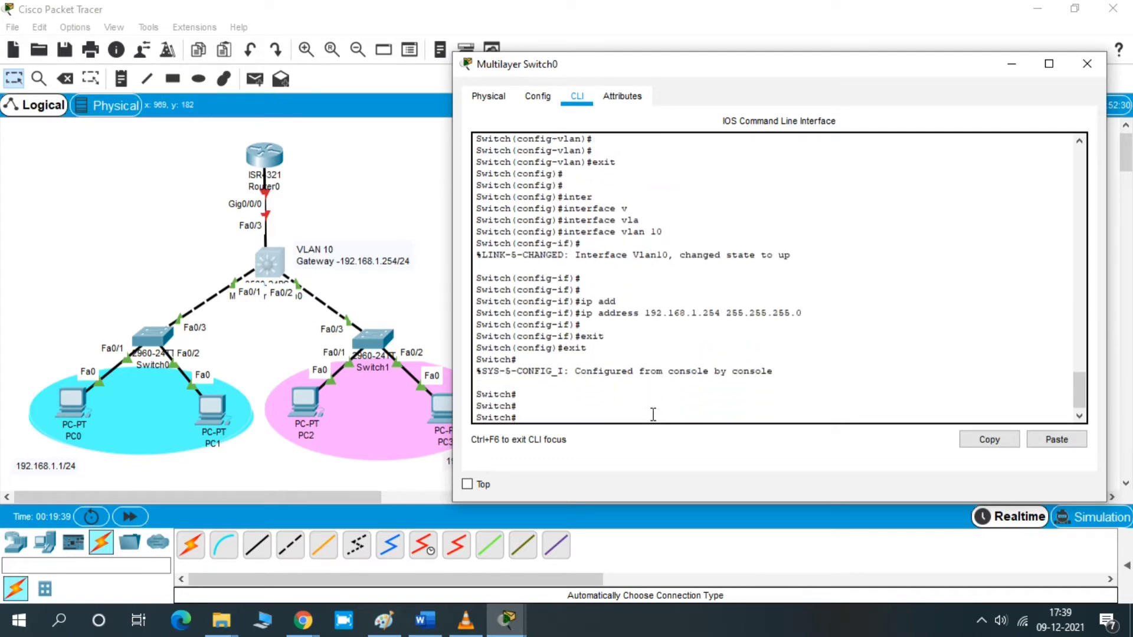
- Display the brief IP interface summary and examine the VLAN 10 interface's status and protocol columns
text(sh ip int bri)
key(Tab)
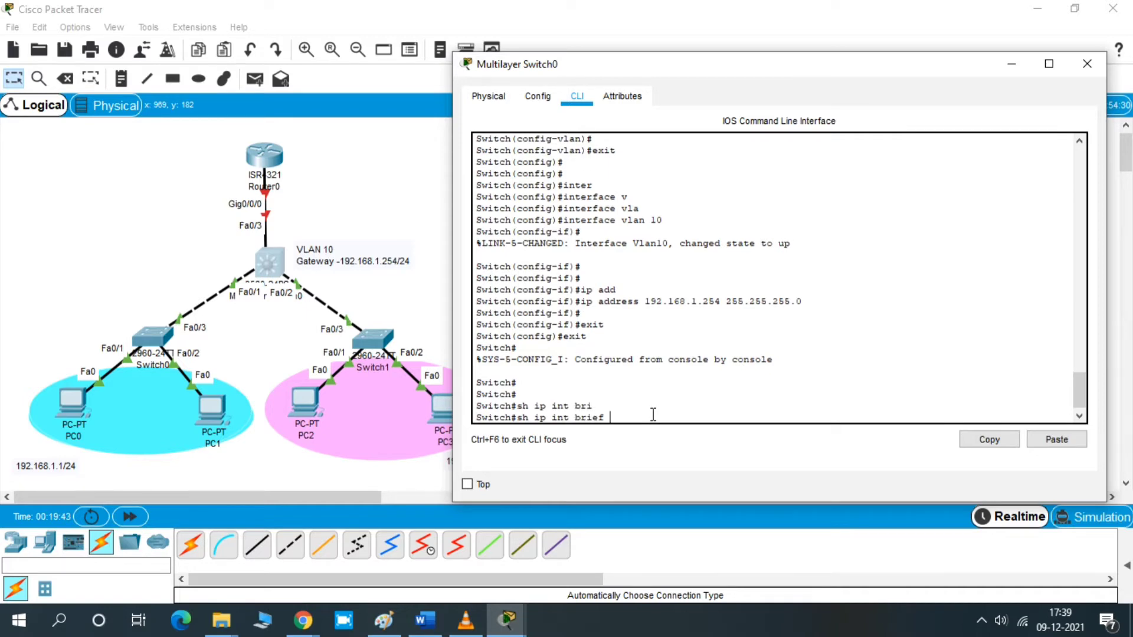
key(Return)
key(space)
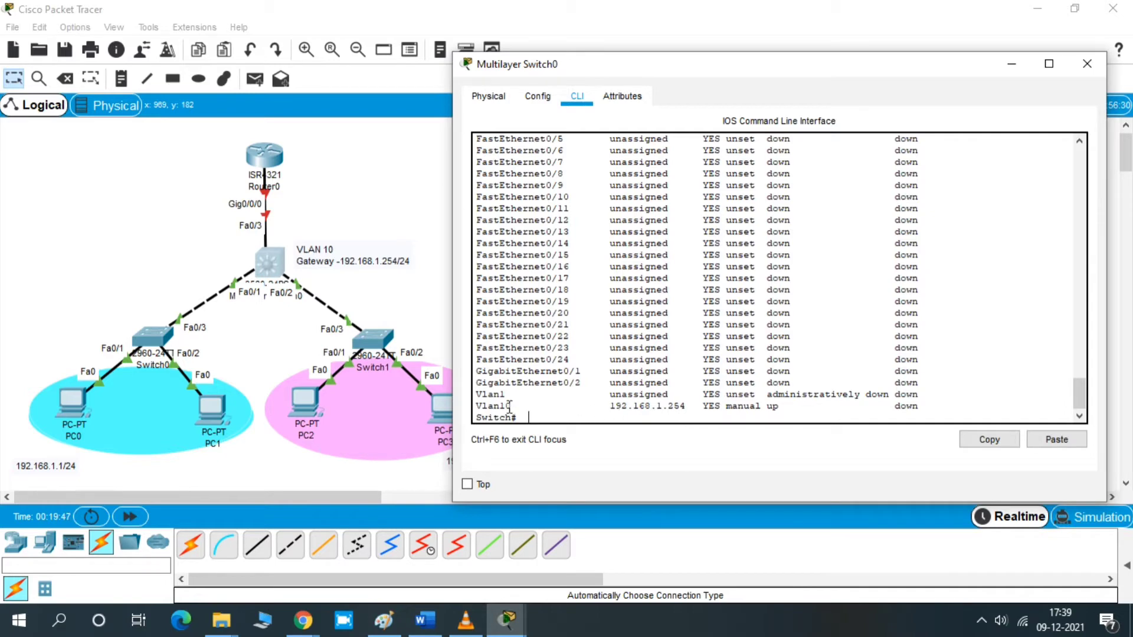
double_click(477, 407)
drag(519, 407, 786, 405)
scroll(1080, 384, up, 6)
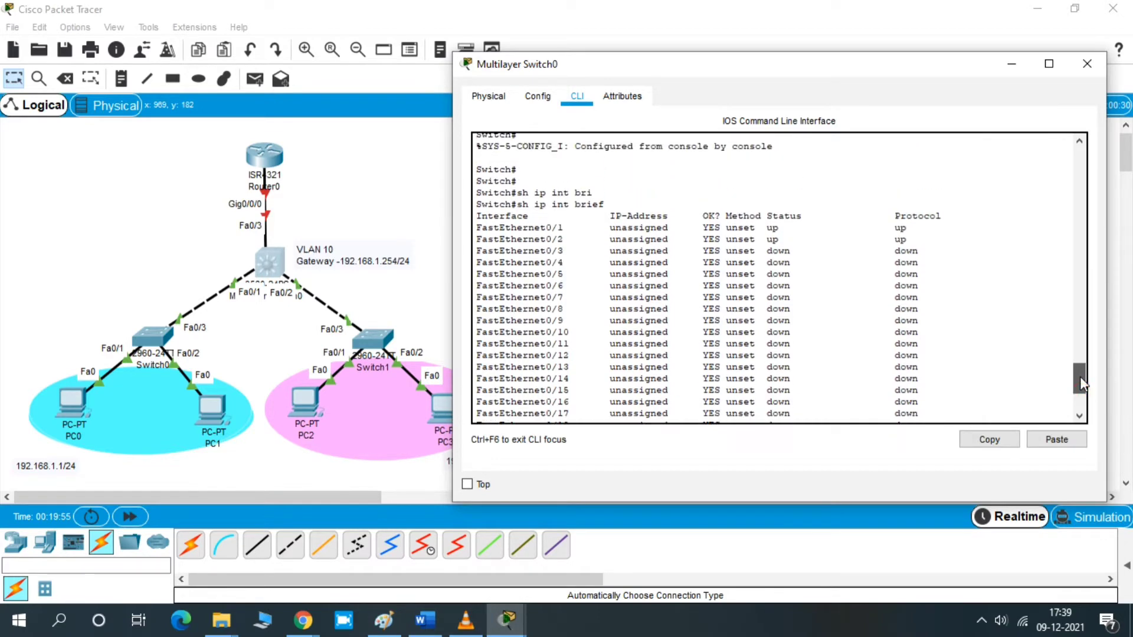
drag(845, 504, 876, 596)
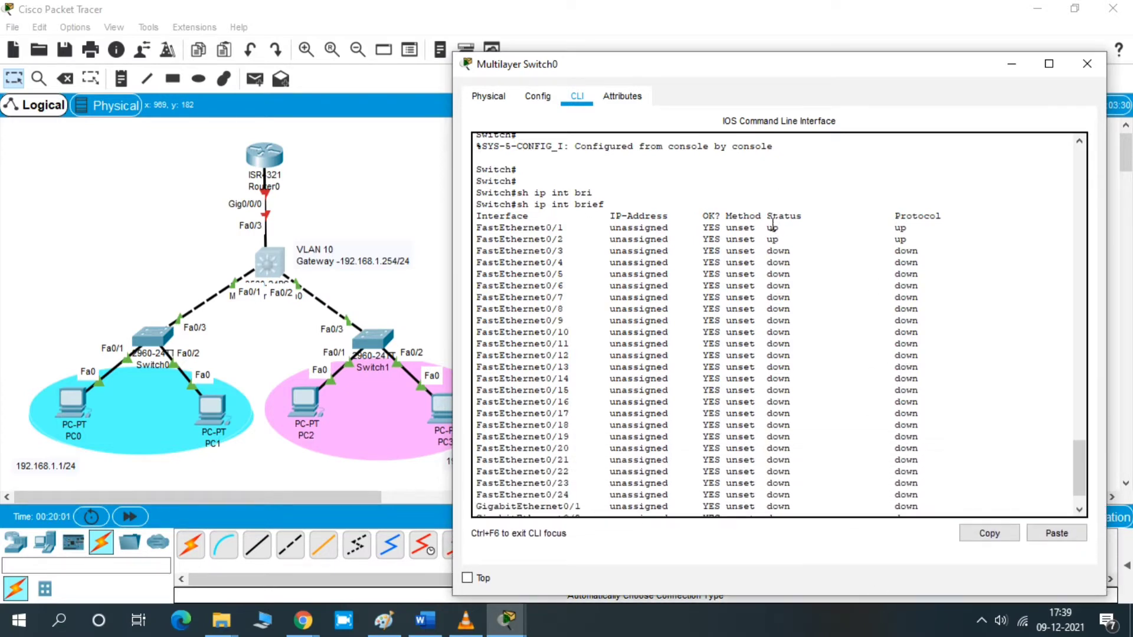
drag(767, 216, 796, 216)
drag(1080, 448, 1079, 448)
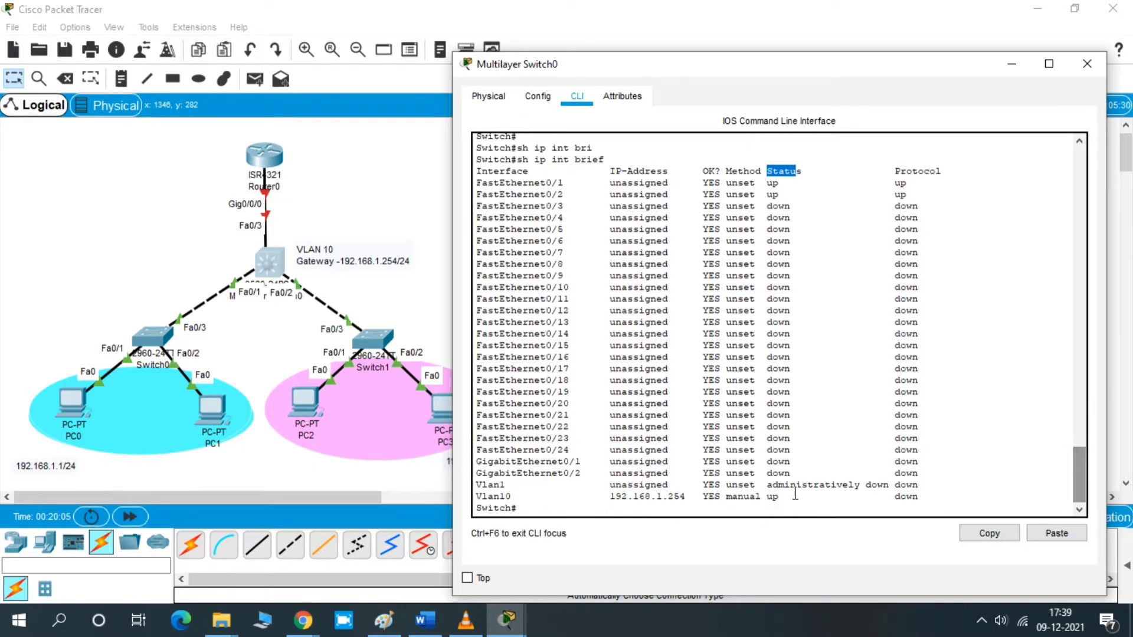
drag(767, 498, 918, 497)
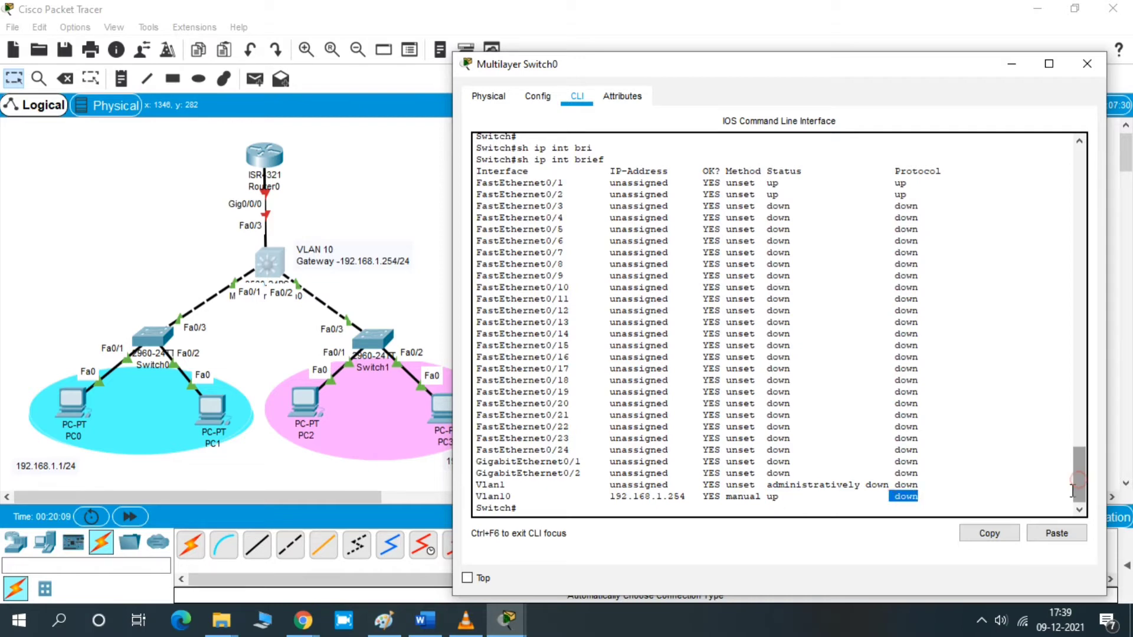
- Enable the VLAN 10 interface with no shutdown in global configuration, then end back to privileged EXEC mode
key(Return)
key(Return)
text(con)
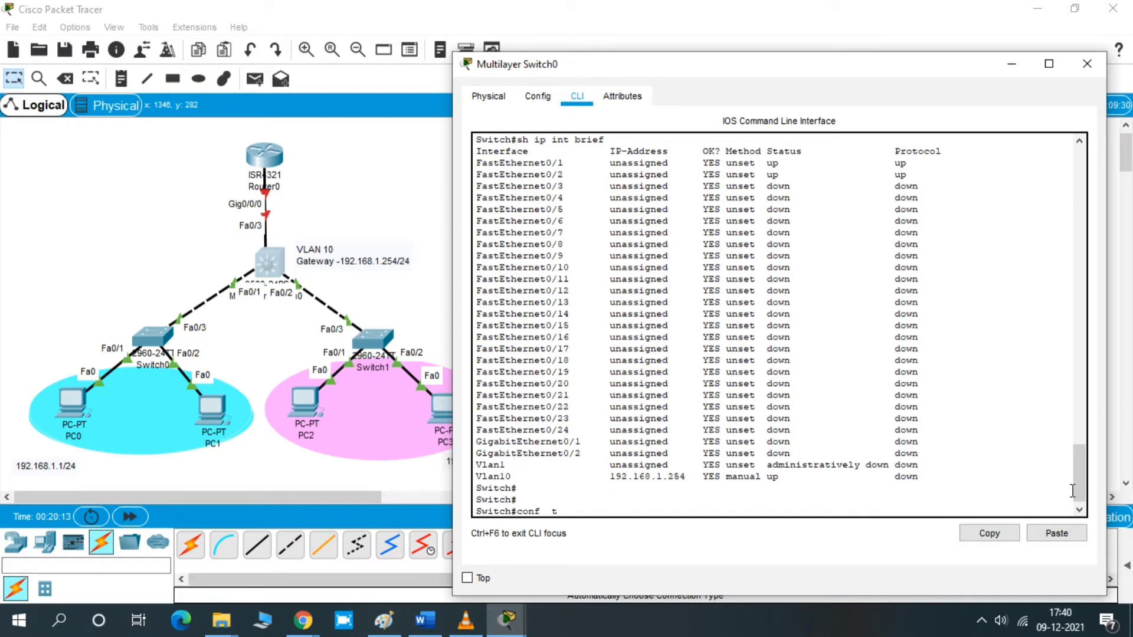
text(f  t)
key(Return)
key(Return)
text(itch(config)#i)
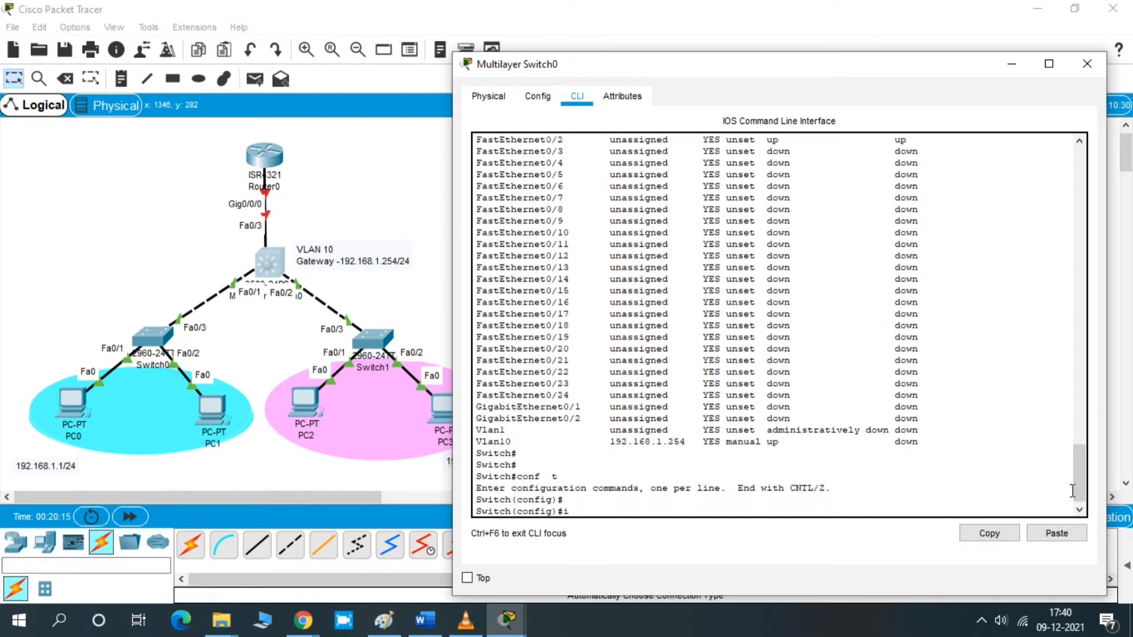
text(nt vlan 10)
key(Return)
text(no)
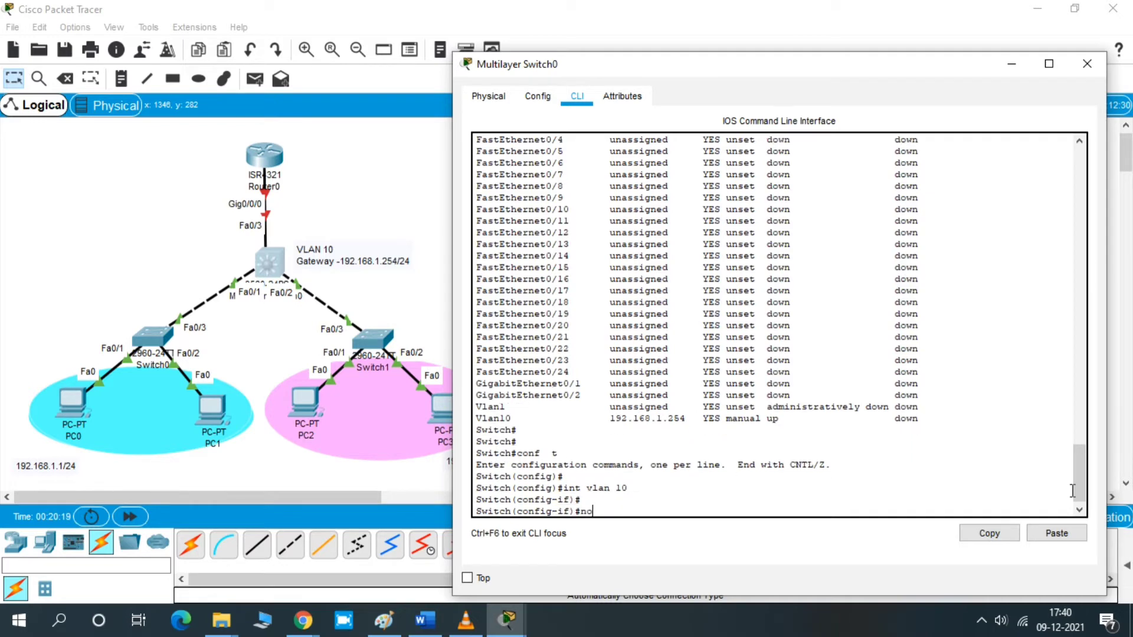
text( sh)
key(Return)
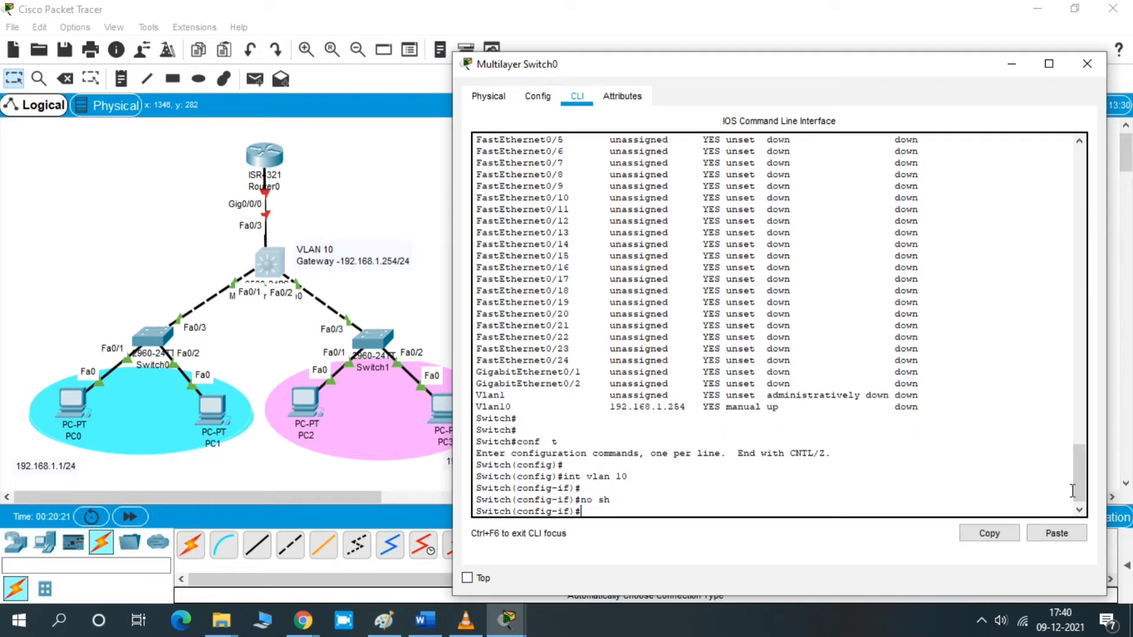
key(Return)
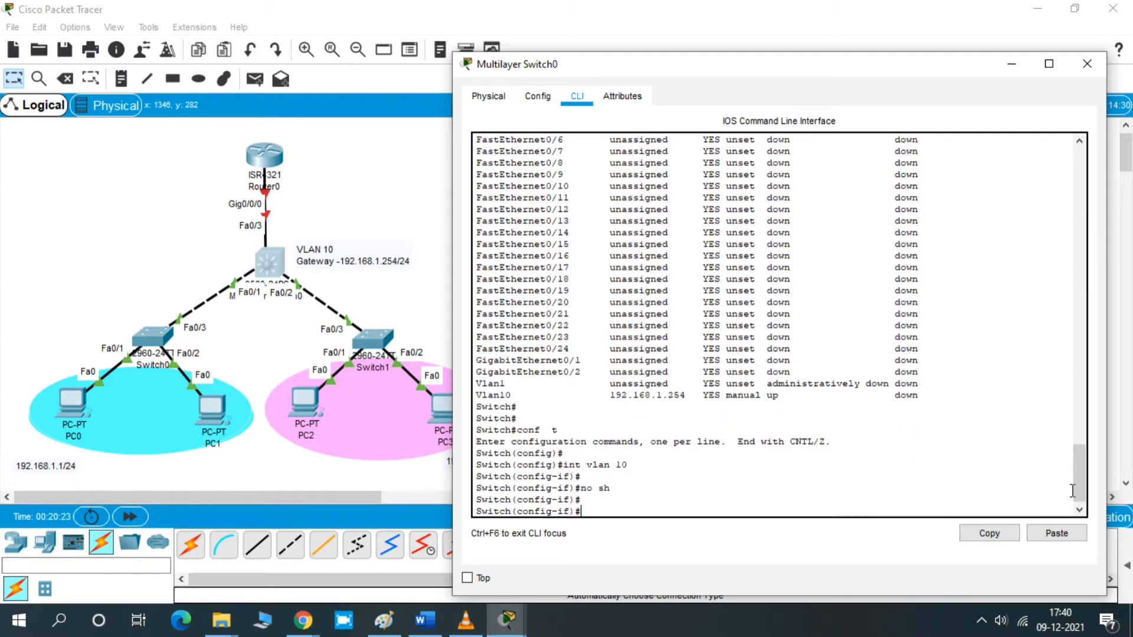
text(end)
key(Return)
key(Return)
key(Return)
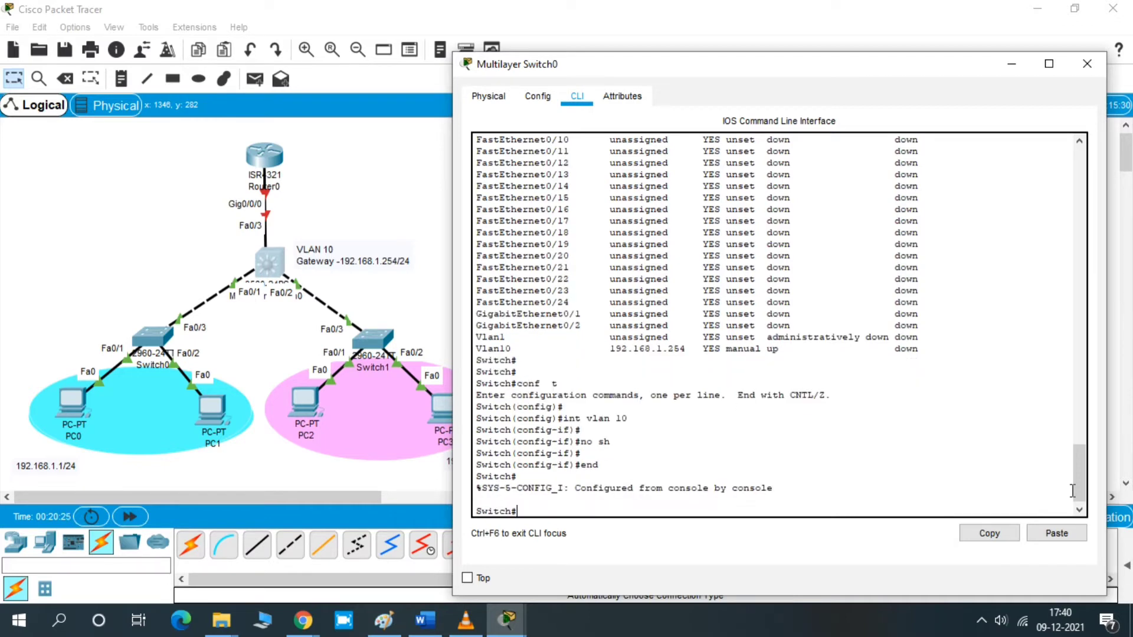
- Display the brief IP interface summary again and examine the VLAN 10 line's status and protocol
text(sh ip )
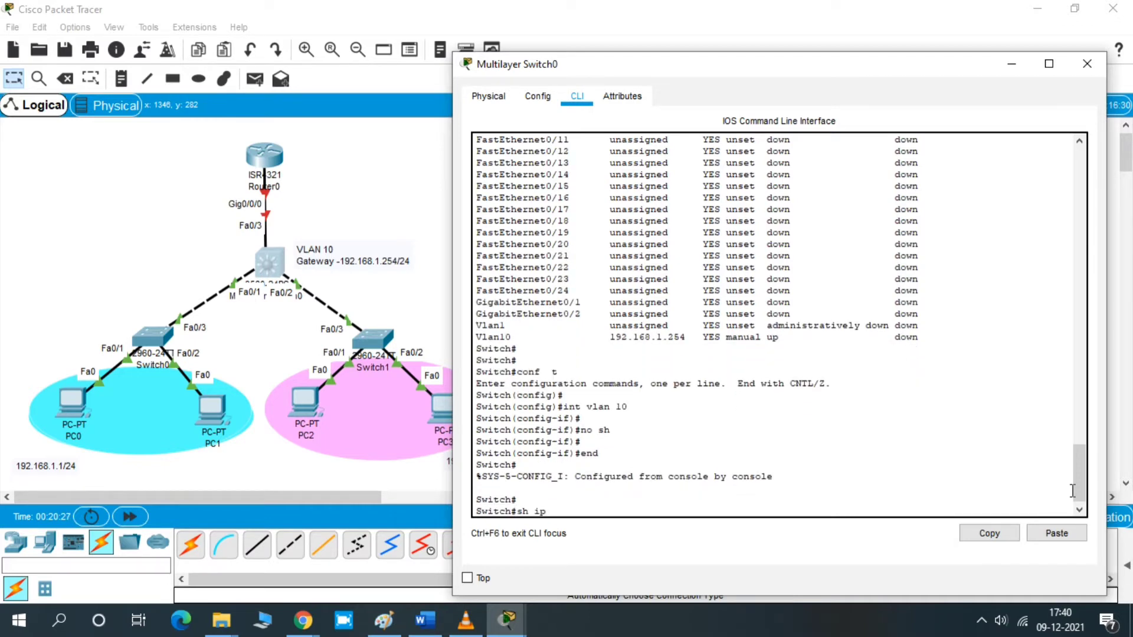
text(int bri)
key(Tab)
key(Return)
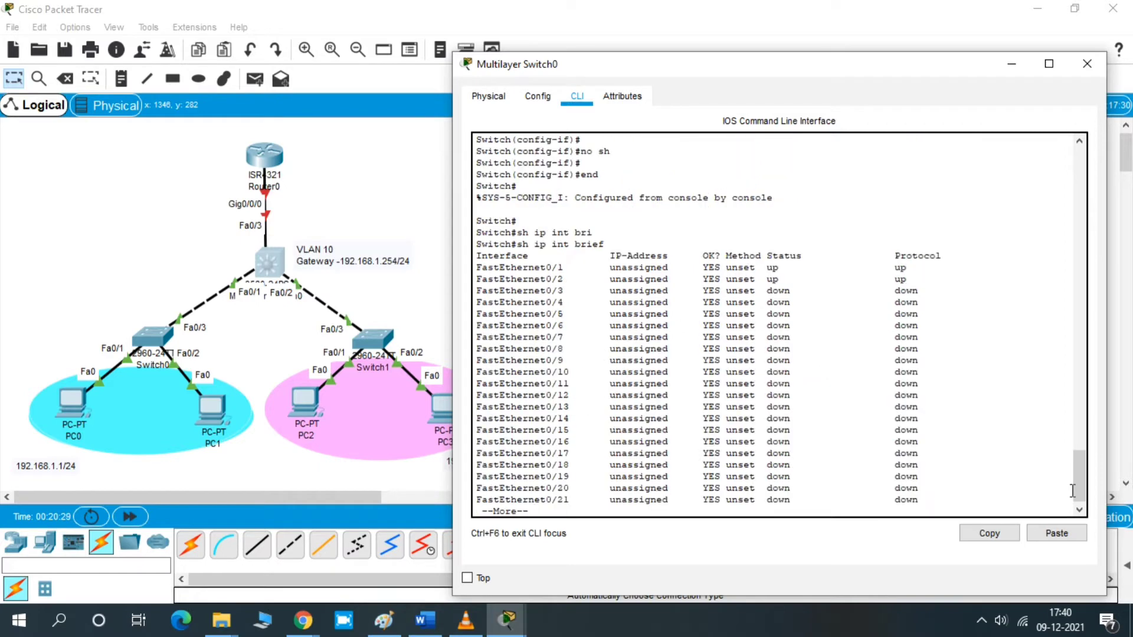
key(space)
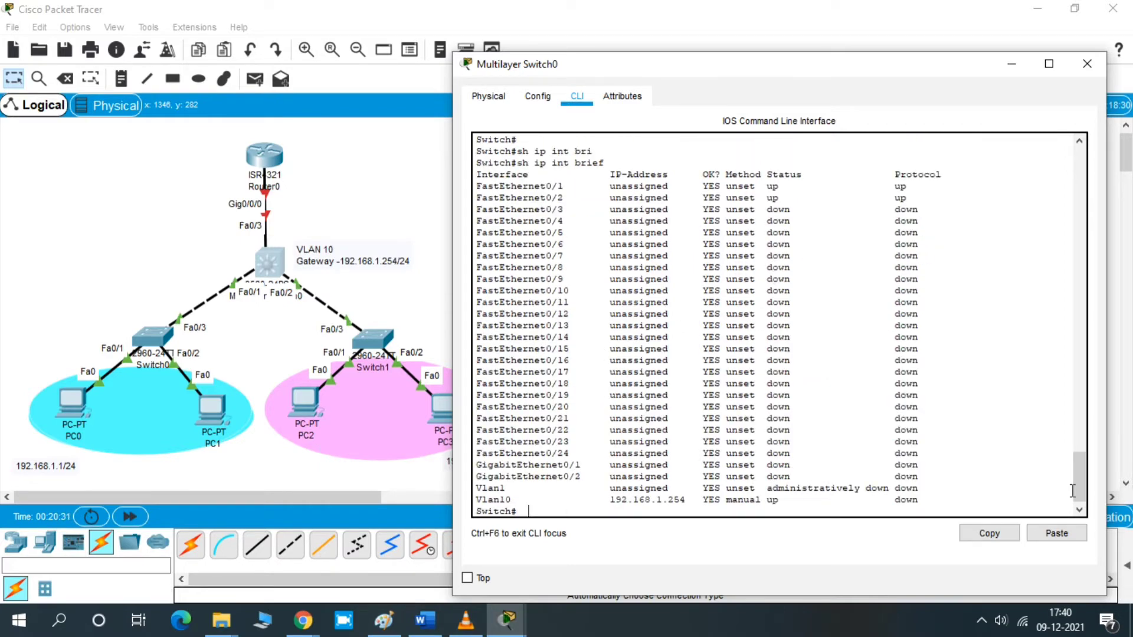
key(Return)
key(Return)
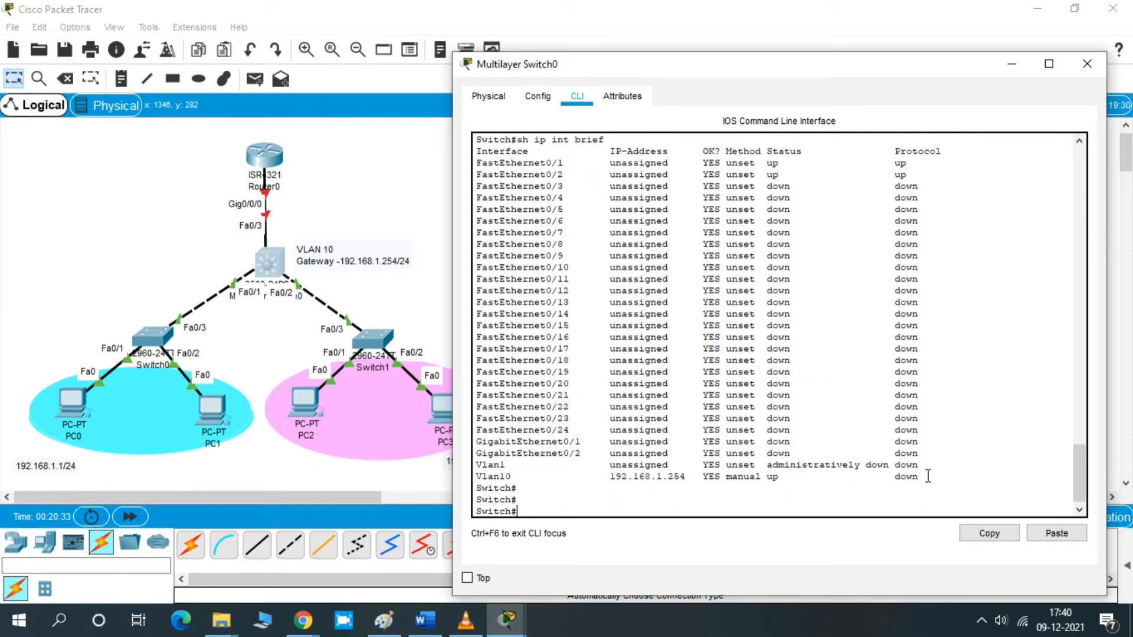
drag(928, 477, 476, 480)
click(543, 486)
drag(476, 479, 930, 479)
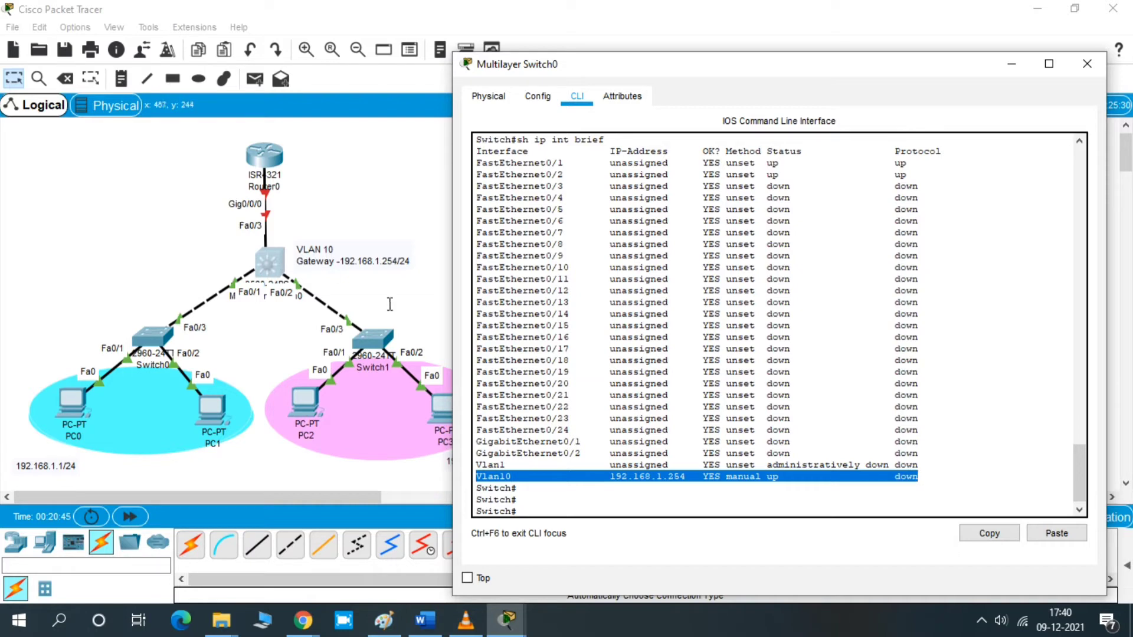
double_click(502, 476)
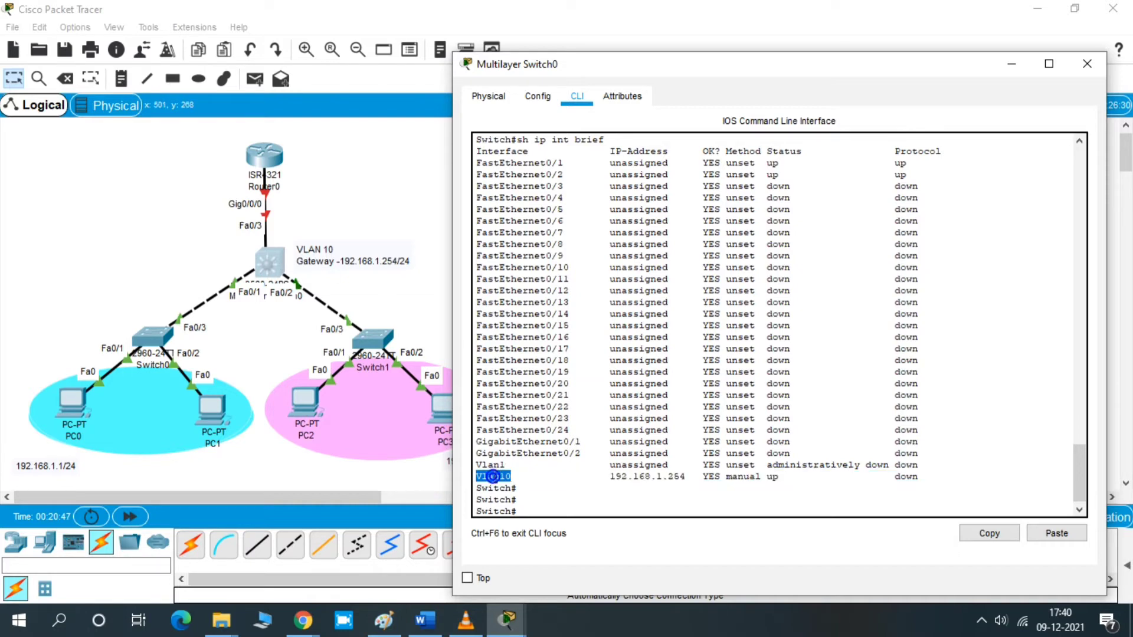
click(530, 501)
drag(889, 478, 918, 478)
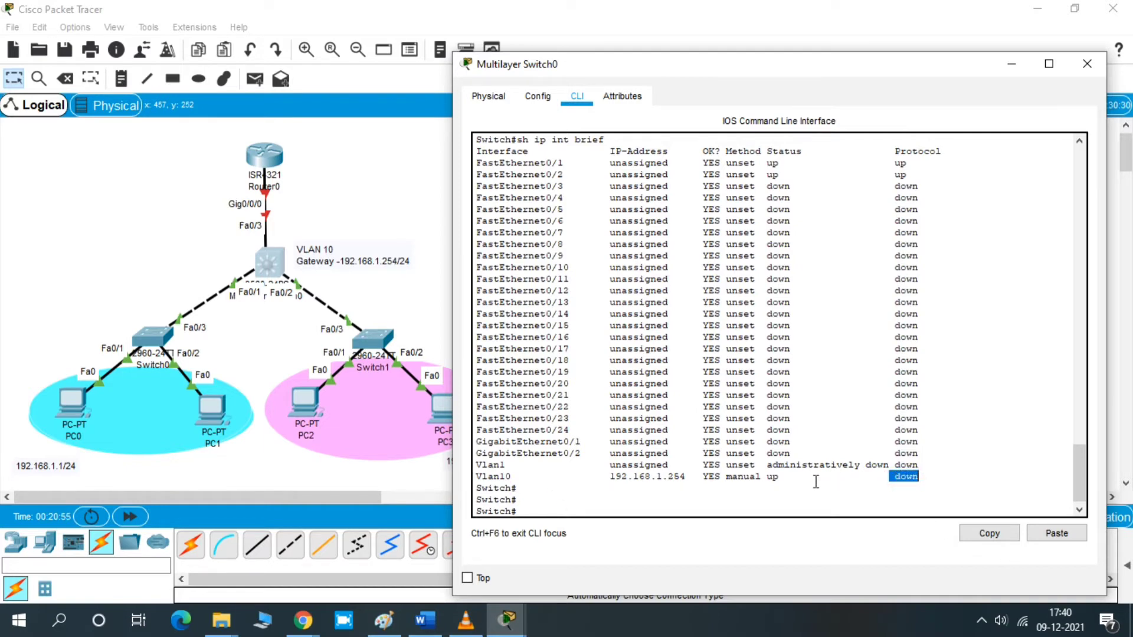
click(925, 478)
double_click(925, 478)
click(925, 478)
- Enter global configuration, select interface Fa0/1 and enable it with no shutdown
text(conf t)
key(Return)
key(Return)
key(Return)
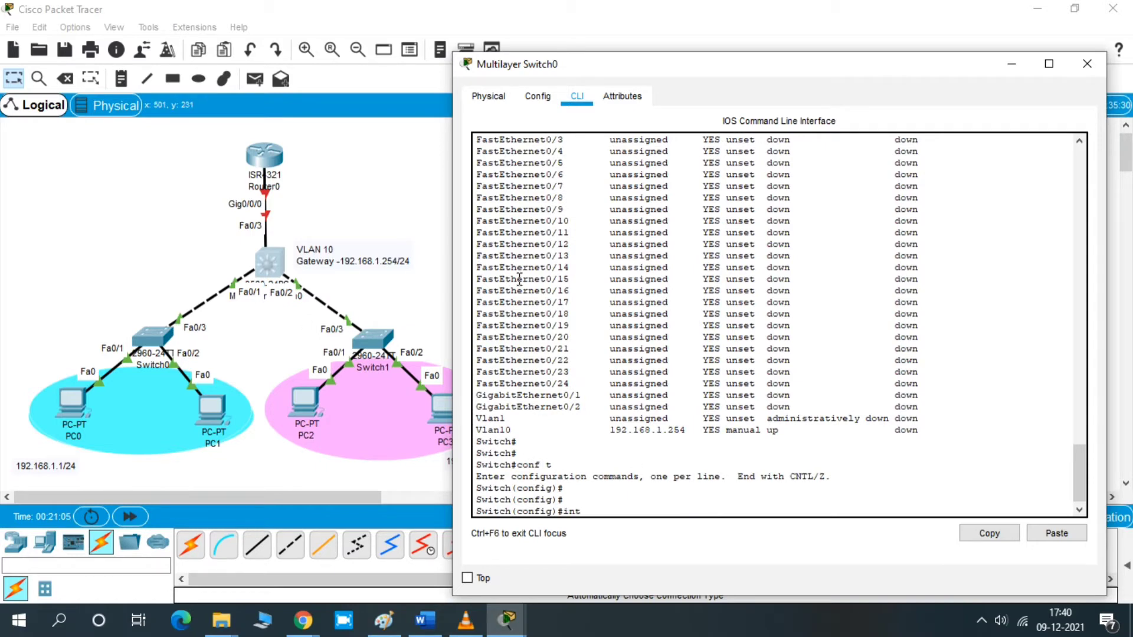
text(int fa0/1)
key(Return)
key(Return)
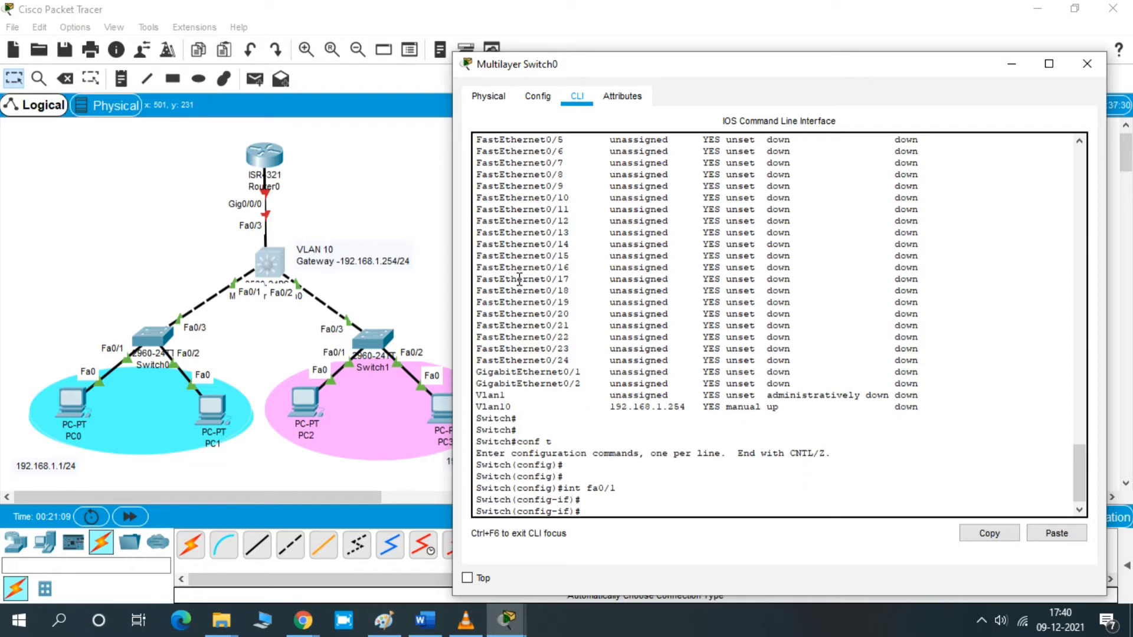
text(no sh)
key(Return)
key(Return)
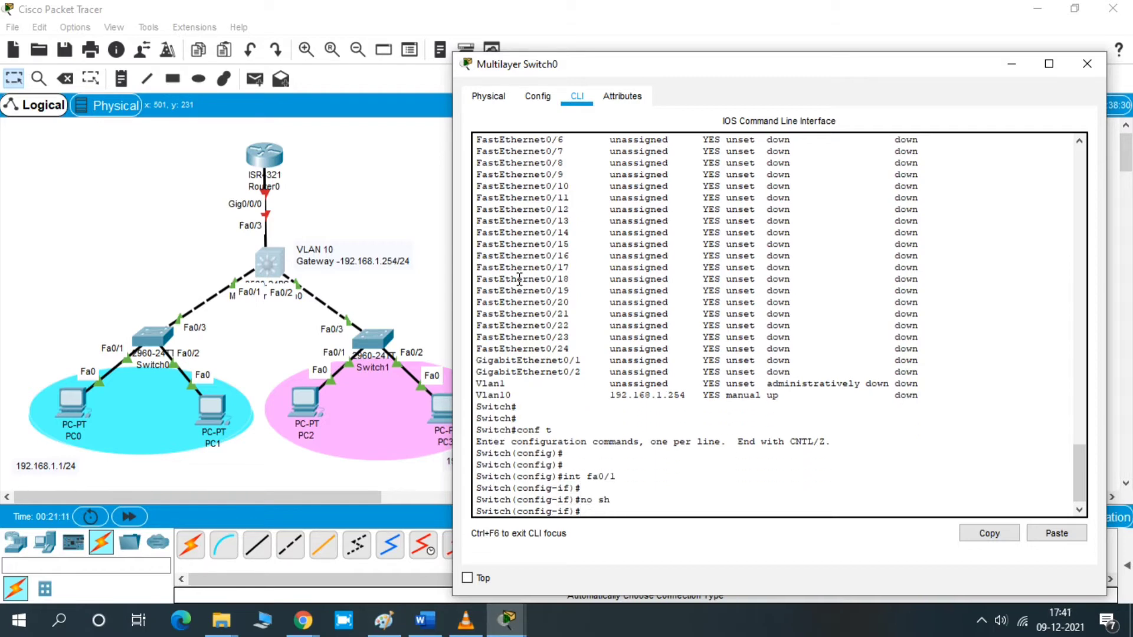
- Try to set interface Fa0/1 to switchport mode trunk
text(ip a)
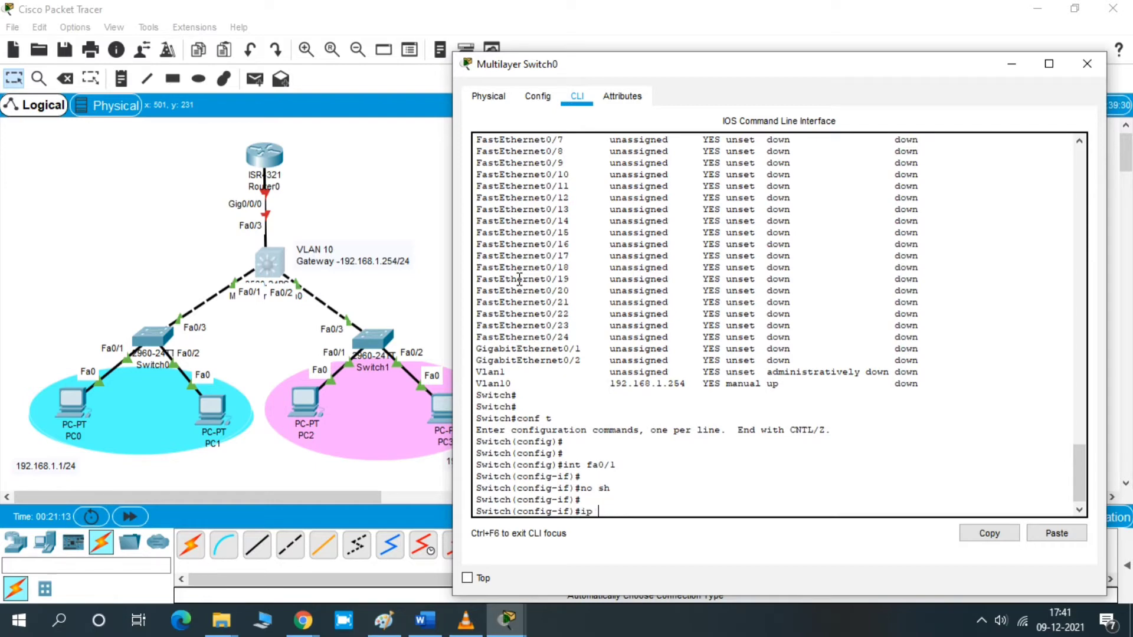
key(BackSpace)
key(BackSpace)
key(BackSpace)
text(swi)
key(Tab)
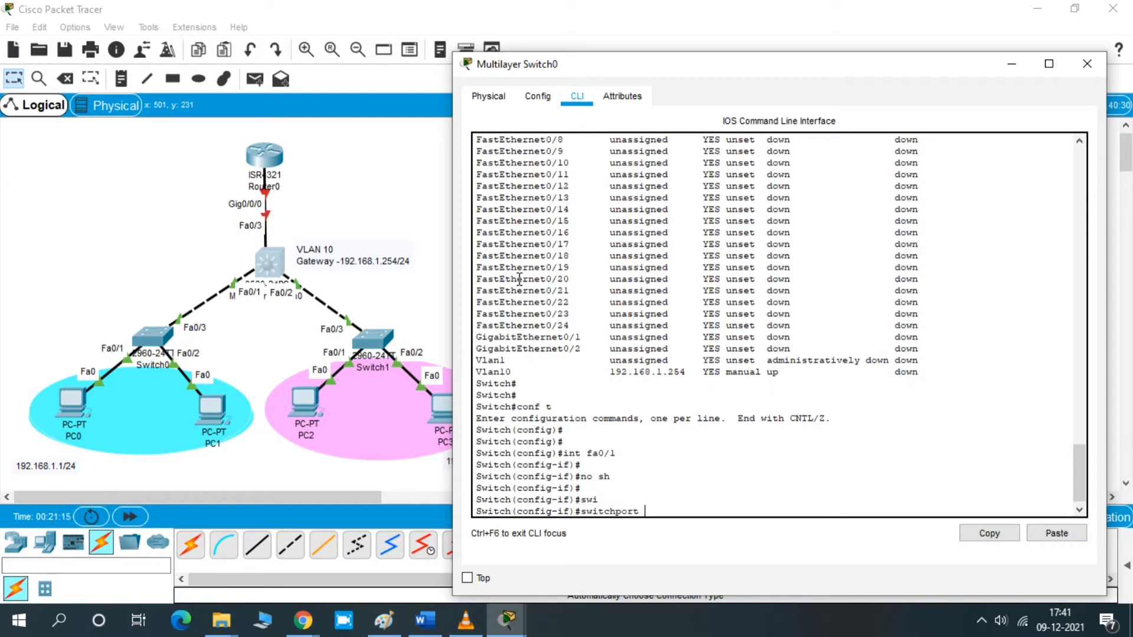
text(m)
key(Tab)
text(tr)
key(Tab)
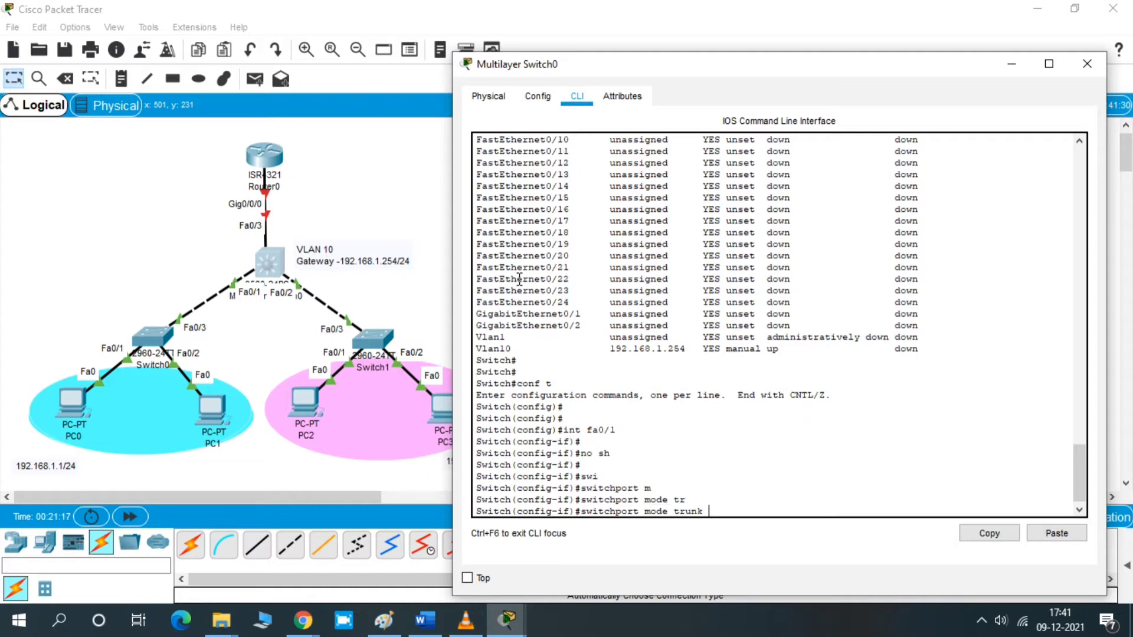
key(Return)
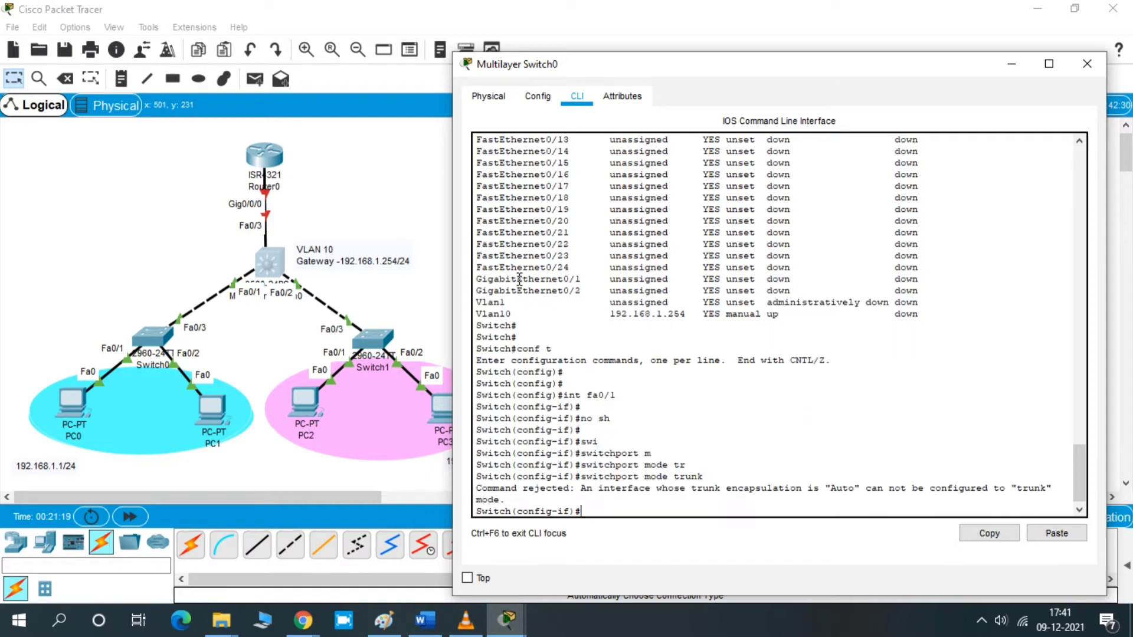
key(Return)
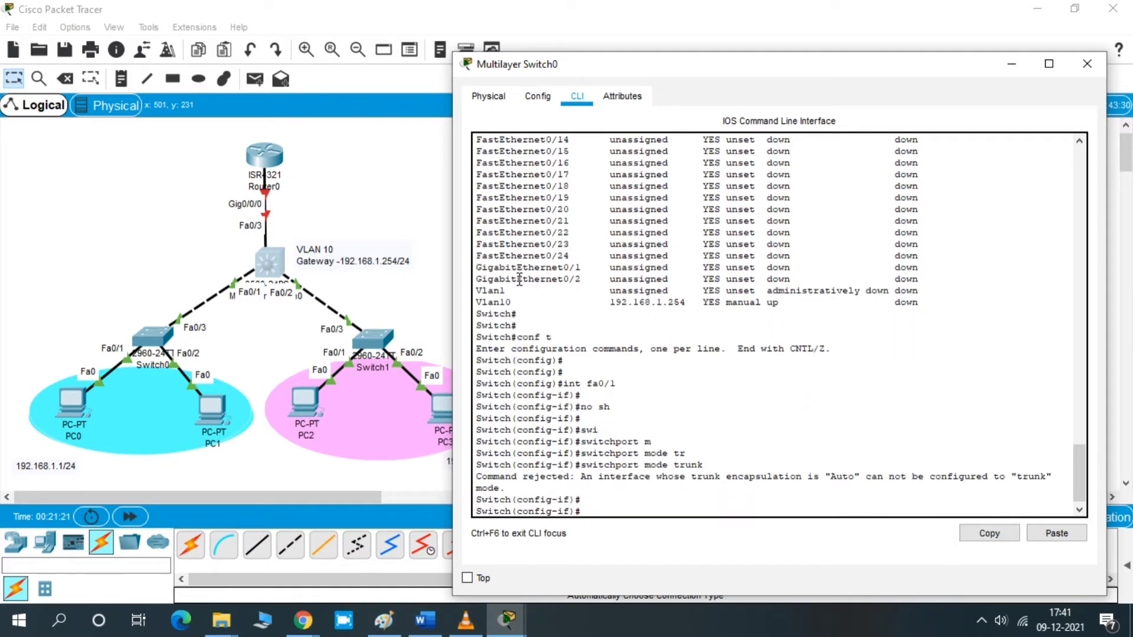
drag(582, 476, 860, 485)
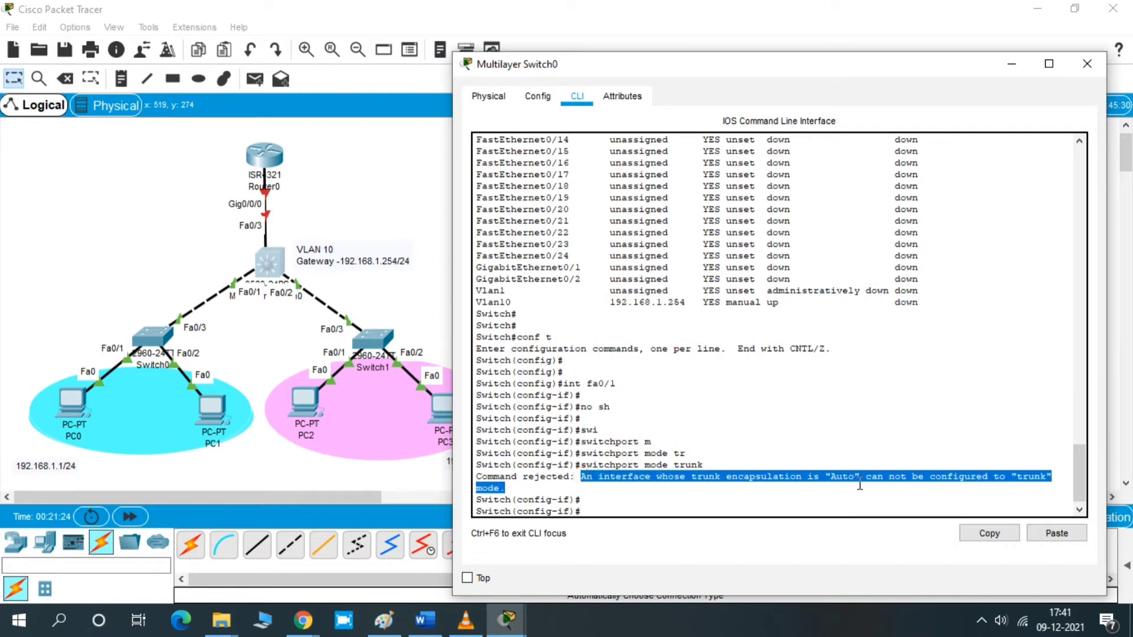
click(683, 495)
key(Return)
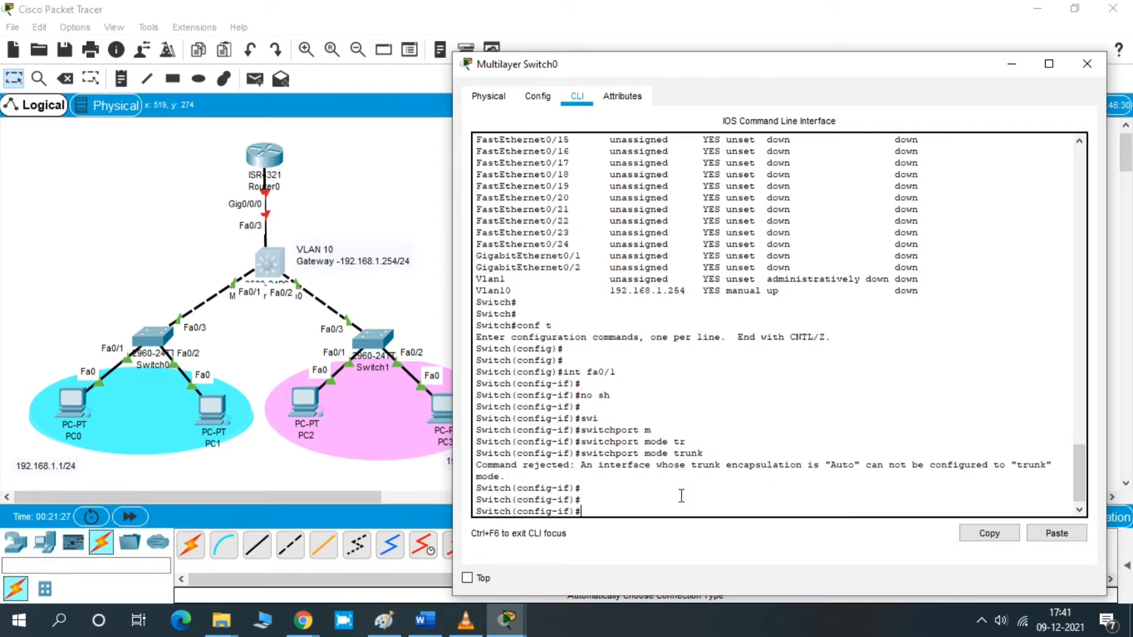
- Set interface Fa0/1's trunk encapsulation to dot1q, checking the available encapsulation options first
text(swi)
key(Tab)
text(t)
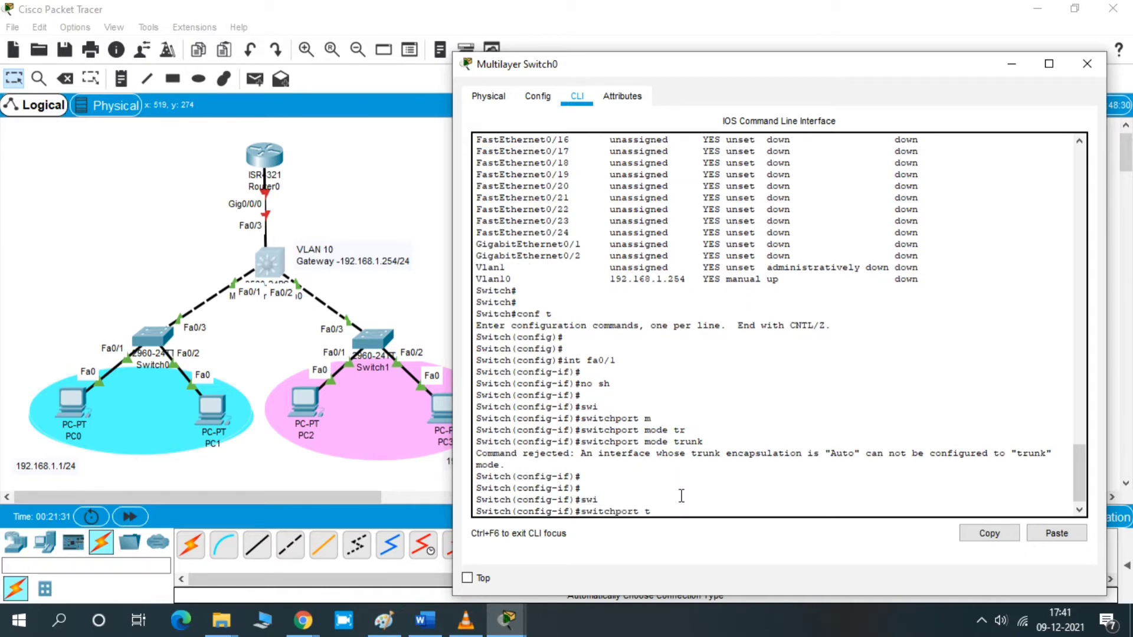
text(r)
key(Tab)
text(enc)
key(Tab)
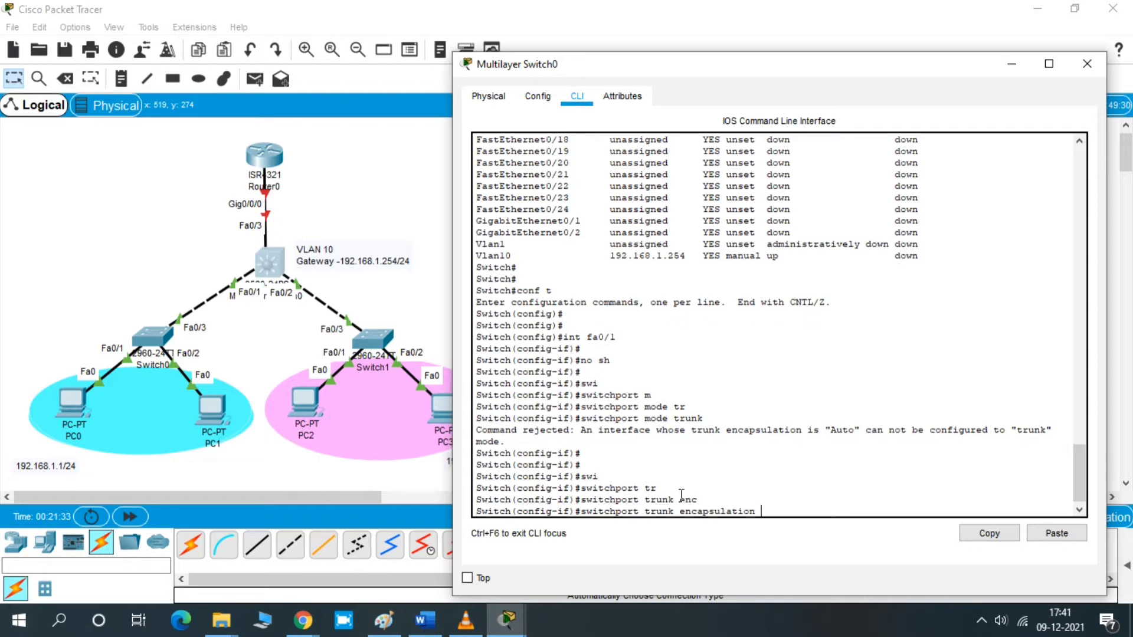
text(do)
key(Tab)
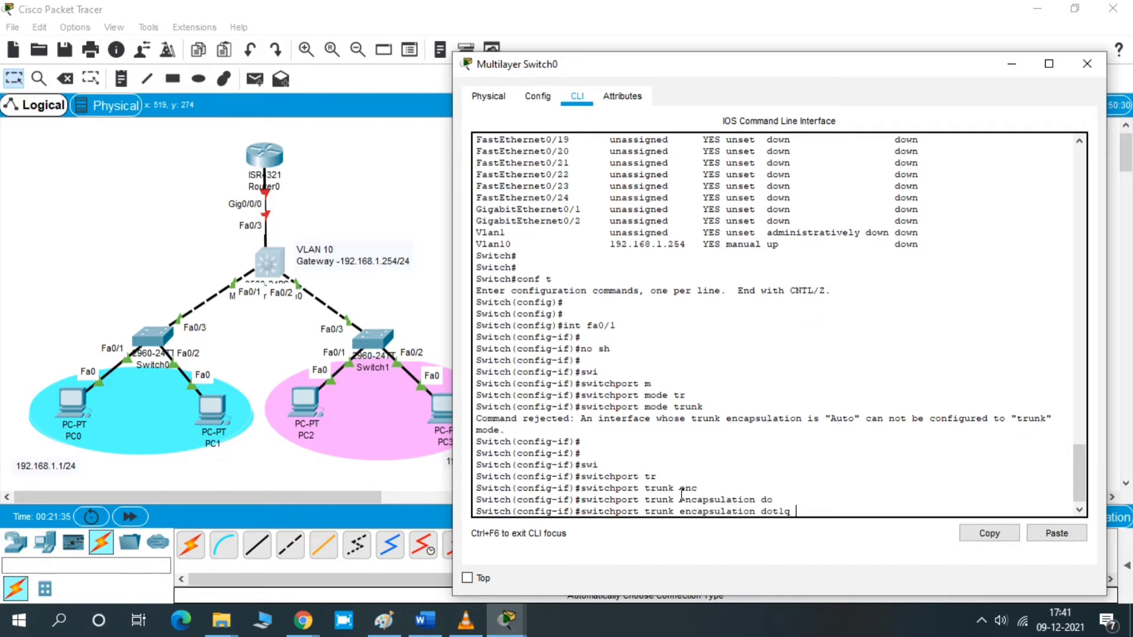
key(BackSpace)
key(BackSpace)
key(BackSpace)
key(BackSpace)
text(?)
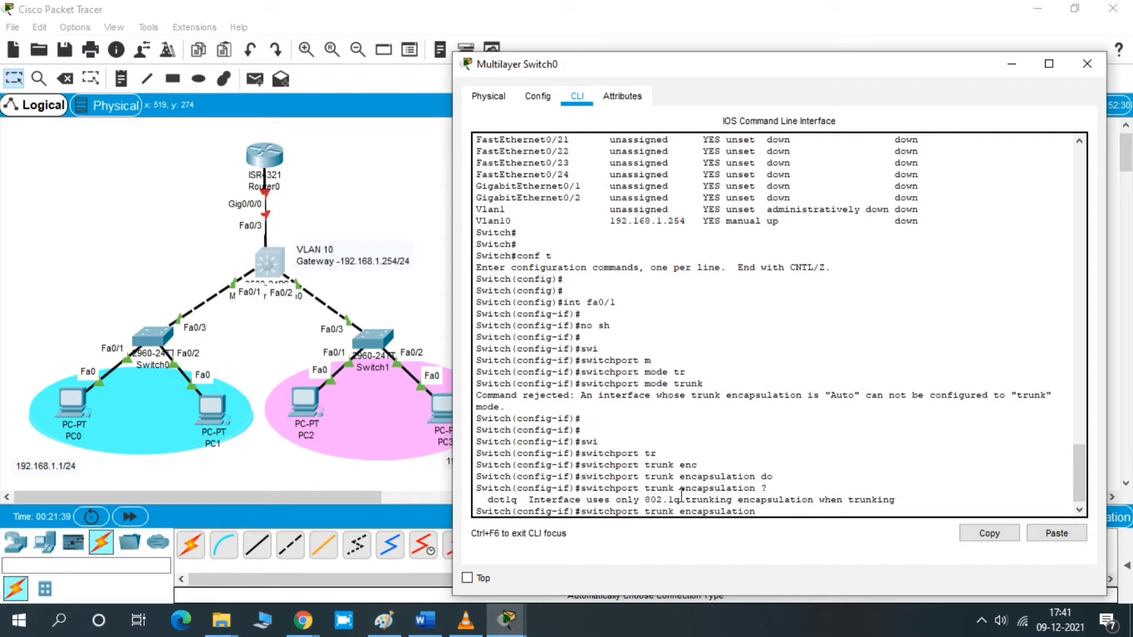
text(dot)
key(Tab)
key(Return)
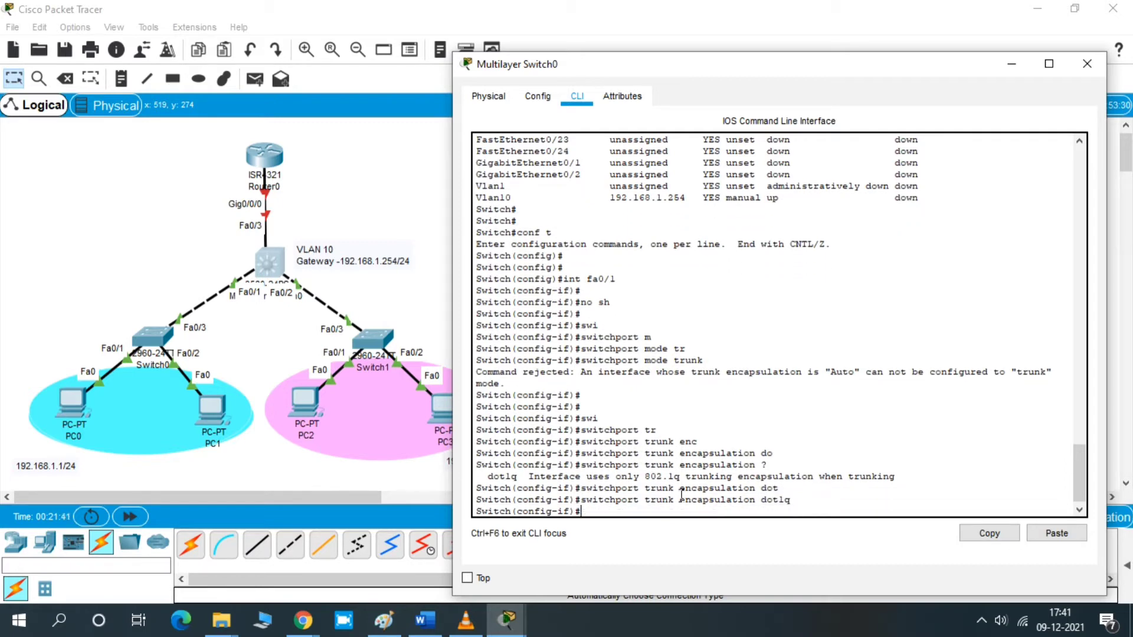
key(Return)
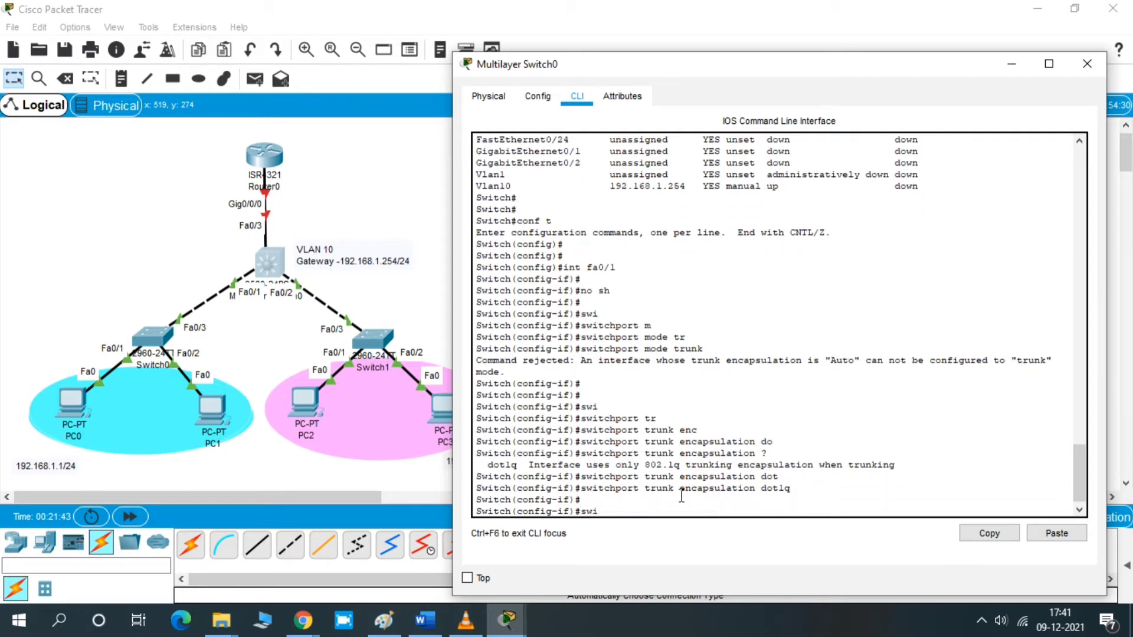
- Set interface Fa0/1 to switchport mode trunk and examine the resulting line-protocol messages
text(swi)
key(Tab)
text(mod)
key(Tab)
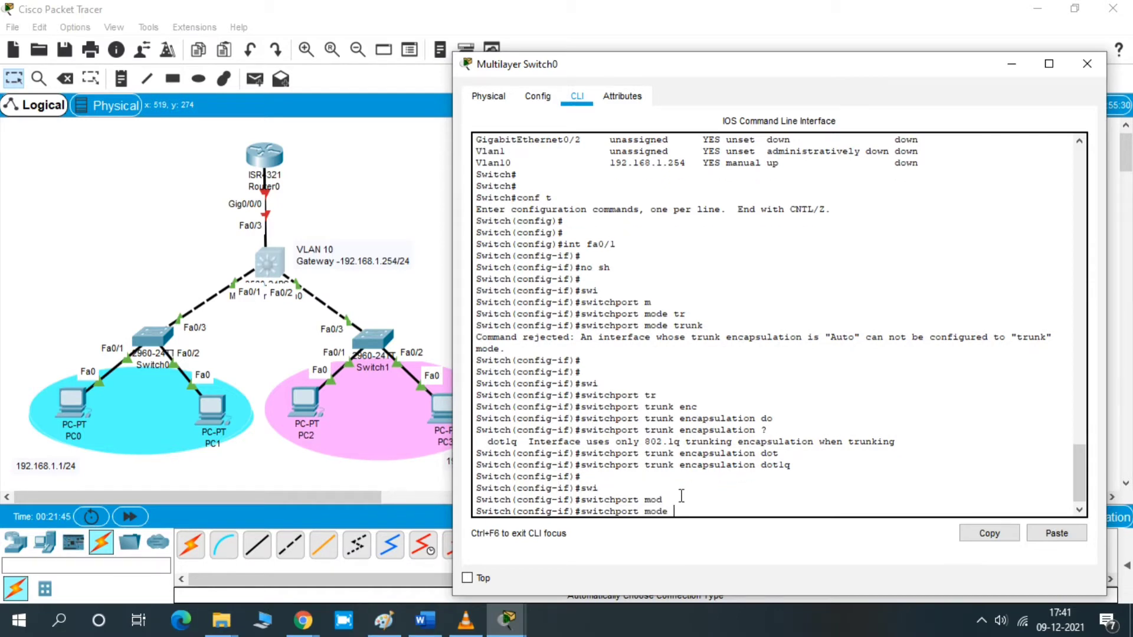
text(tr)
key(Tab)
key(Return)
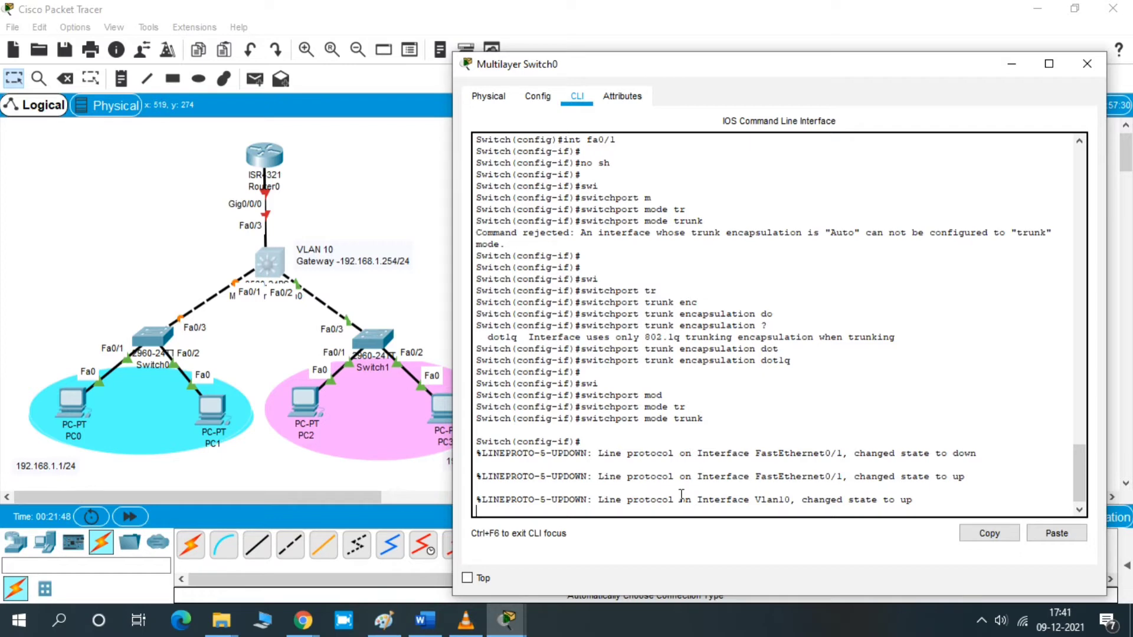
key(Return)
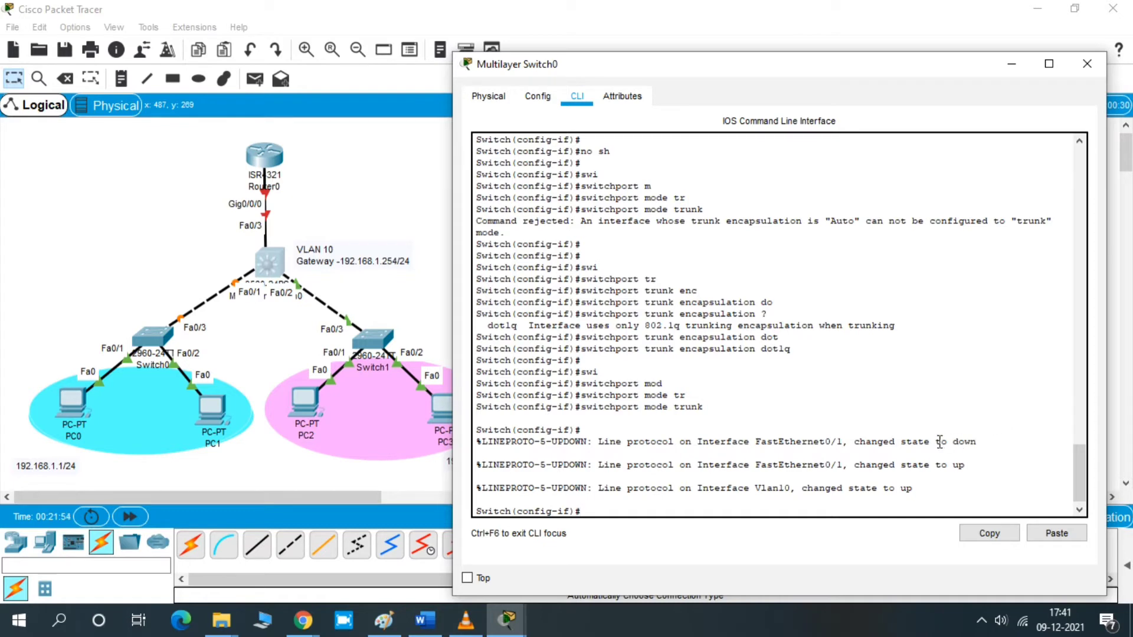
drag(936, 442, 976, 488)
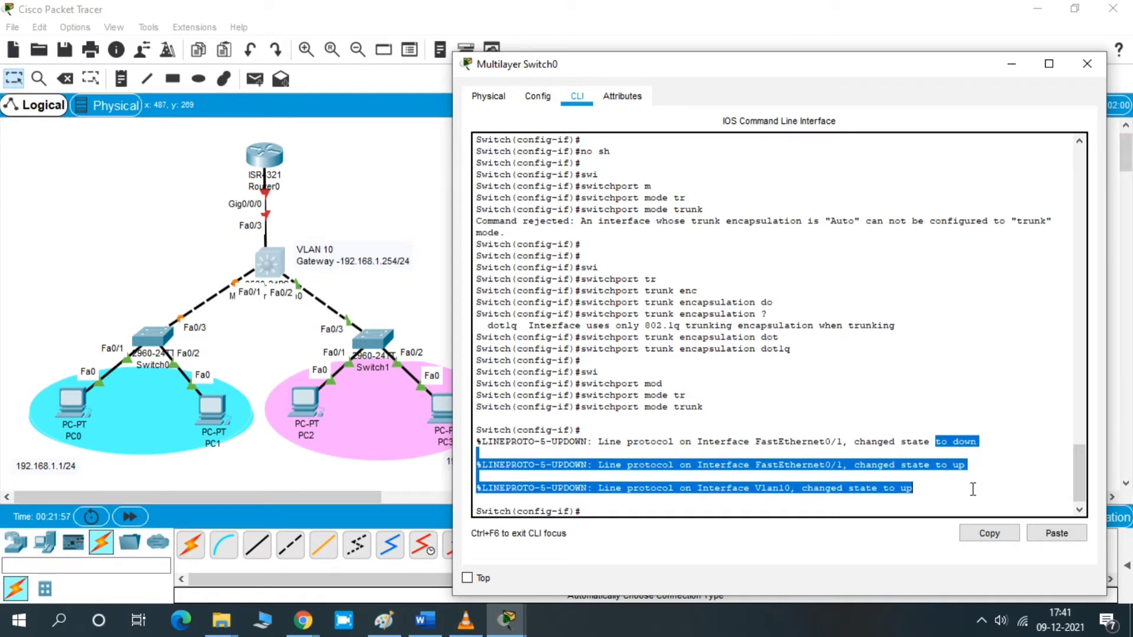
click(627, 510)
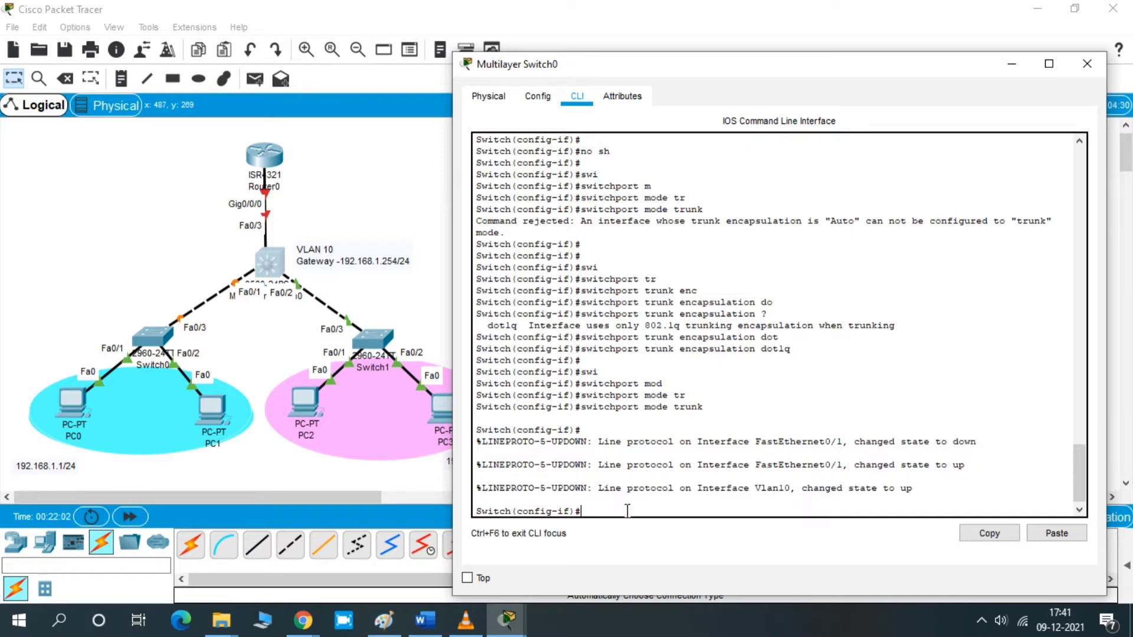
- Allow only VLAN 10 on the Fa0/1 trunk, then end back to privileged EXEC mode
text(swi)
key(Tab)
text(tr)
key(Tab)
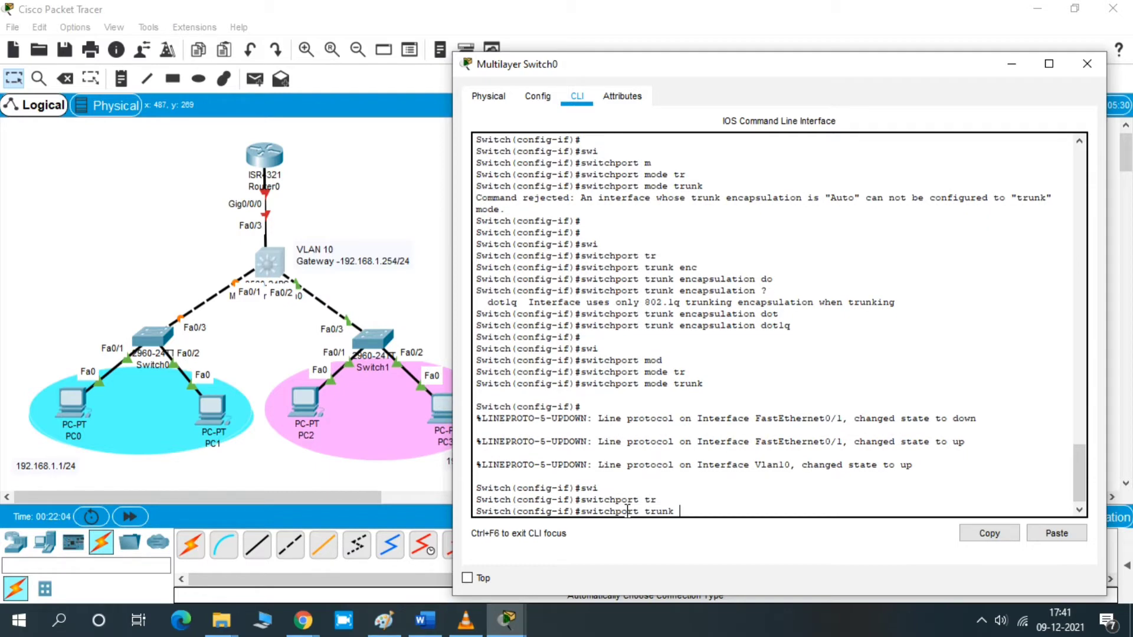
text(all)
key(Tab)
text(vl)
key(Tab)
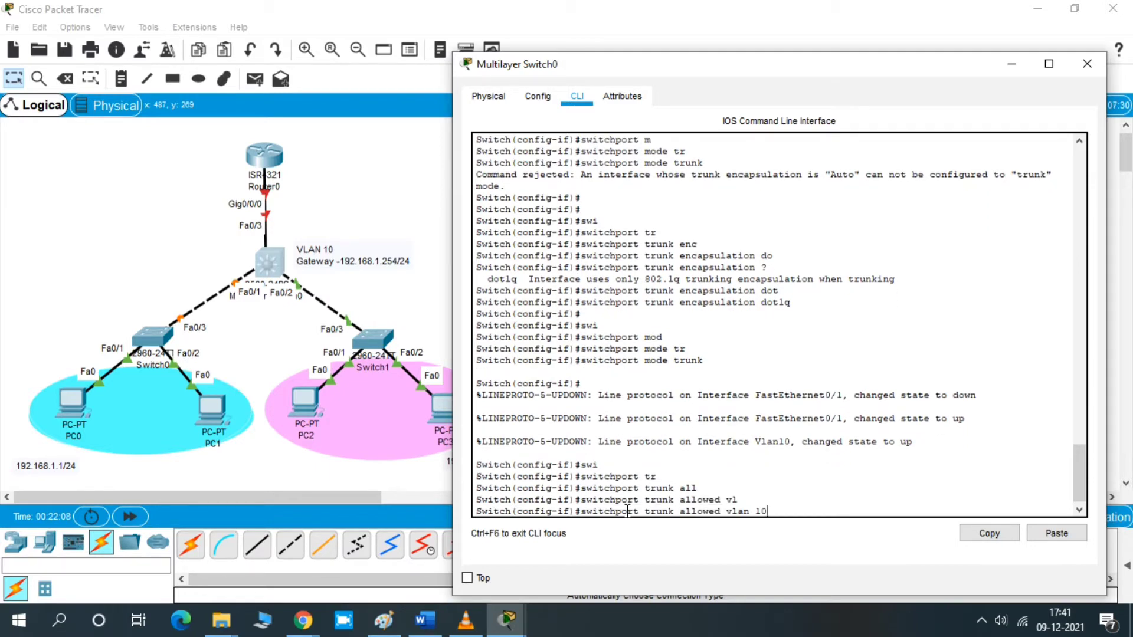
text(10)
key(Return)
key(Return)
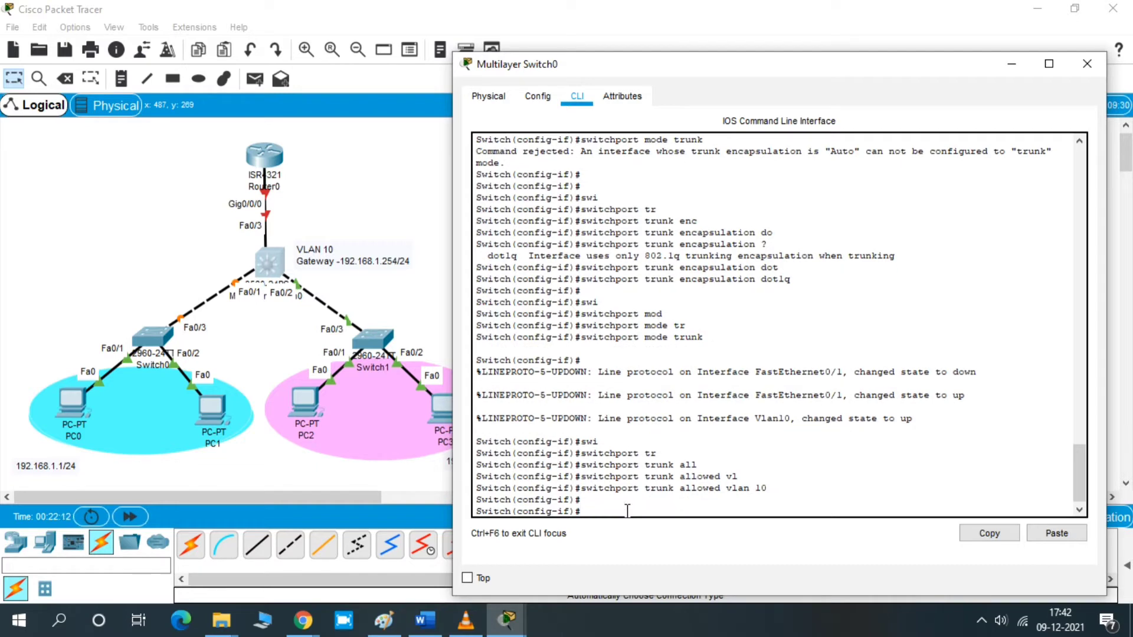
text(end)
key(Return)
key(Return)
key(Return)
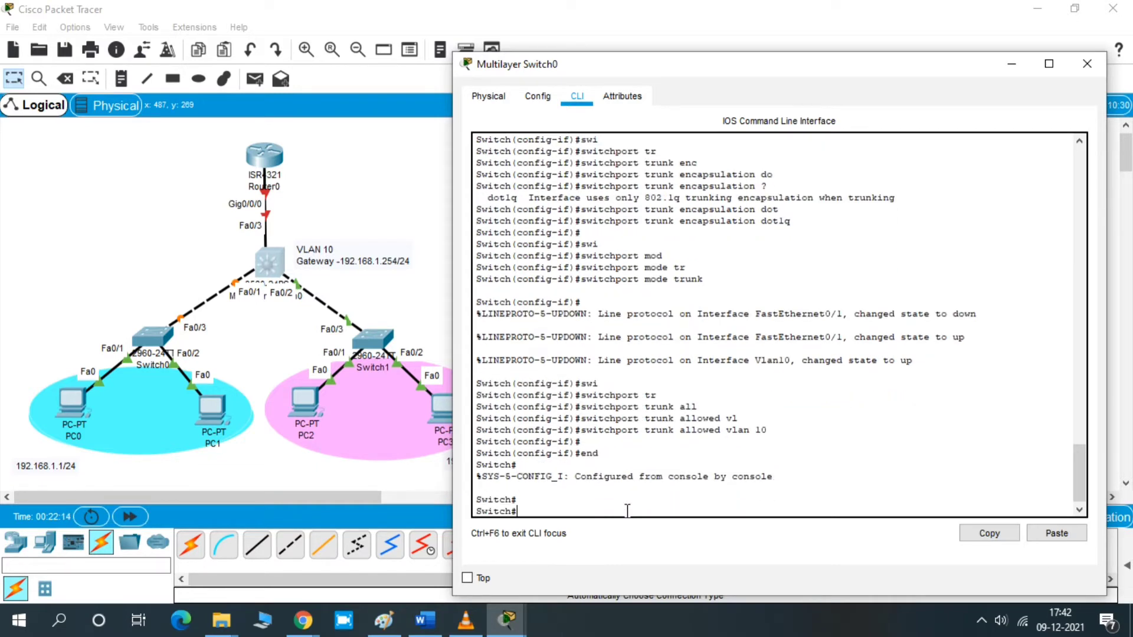
- Show the brief IP interface summary and examine the Vlan10 line's status and protocol
text(sh ip int bri)
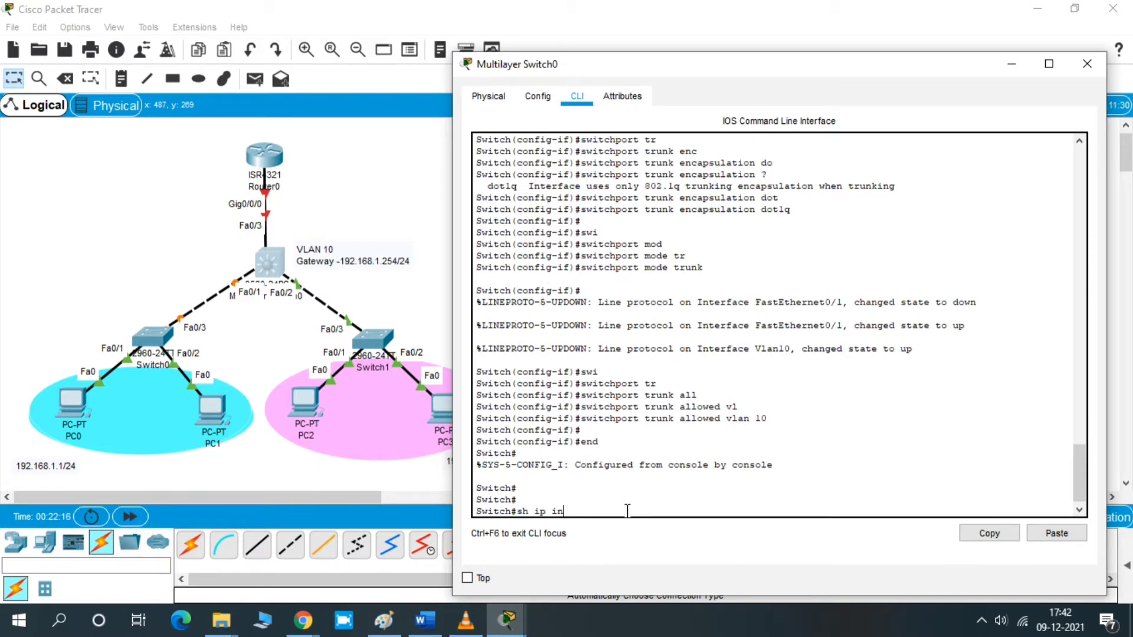
key(Tab)
key(Return)
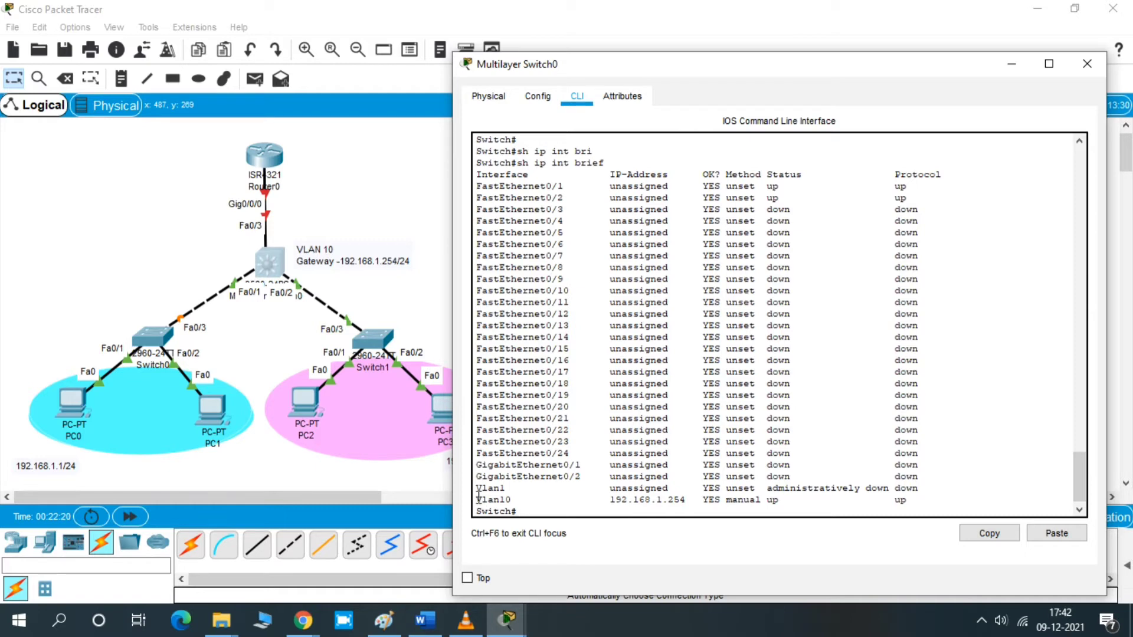
drag(475, 499, 951, 505)
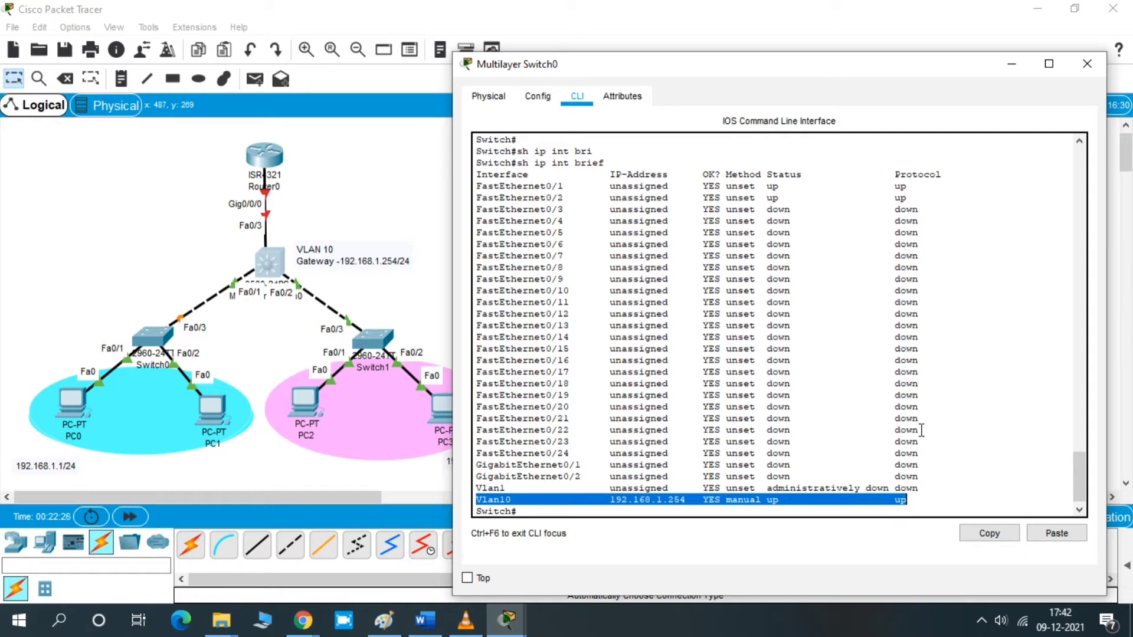
double_click(898, 501)
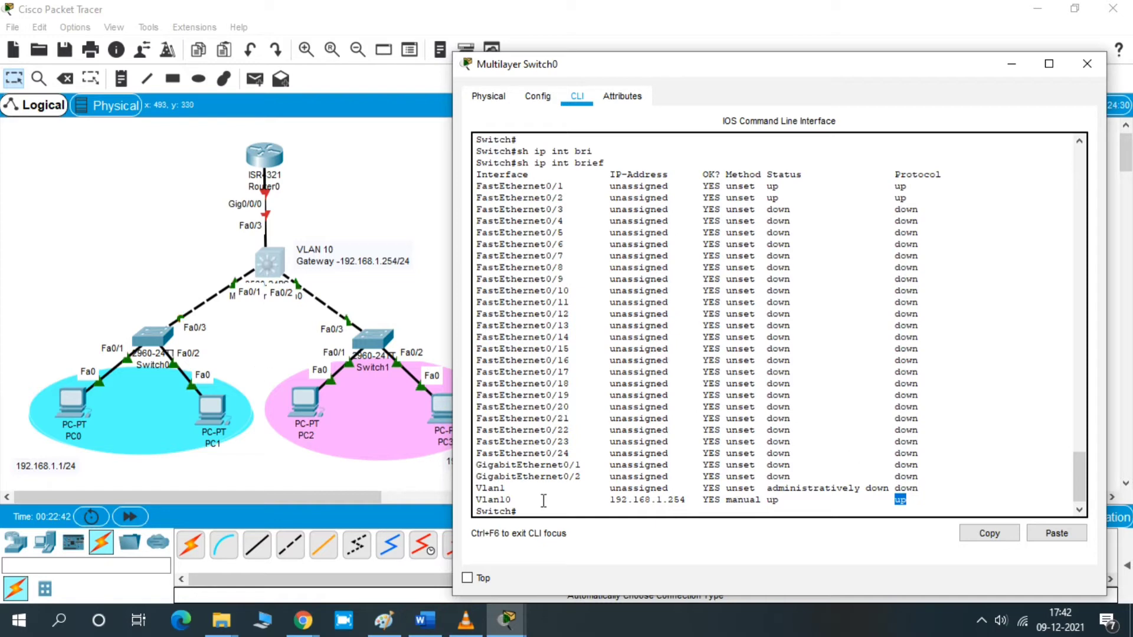
drag(472, 500, 519, 500)
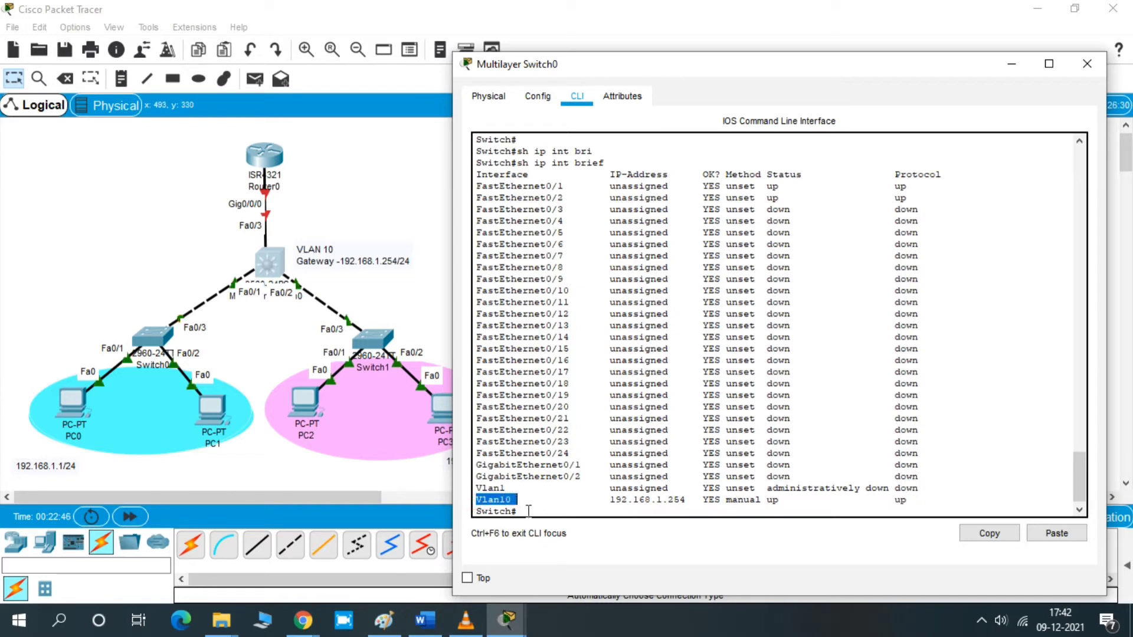
click(525, 510)
key(Return)
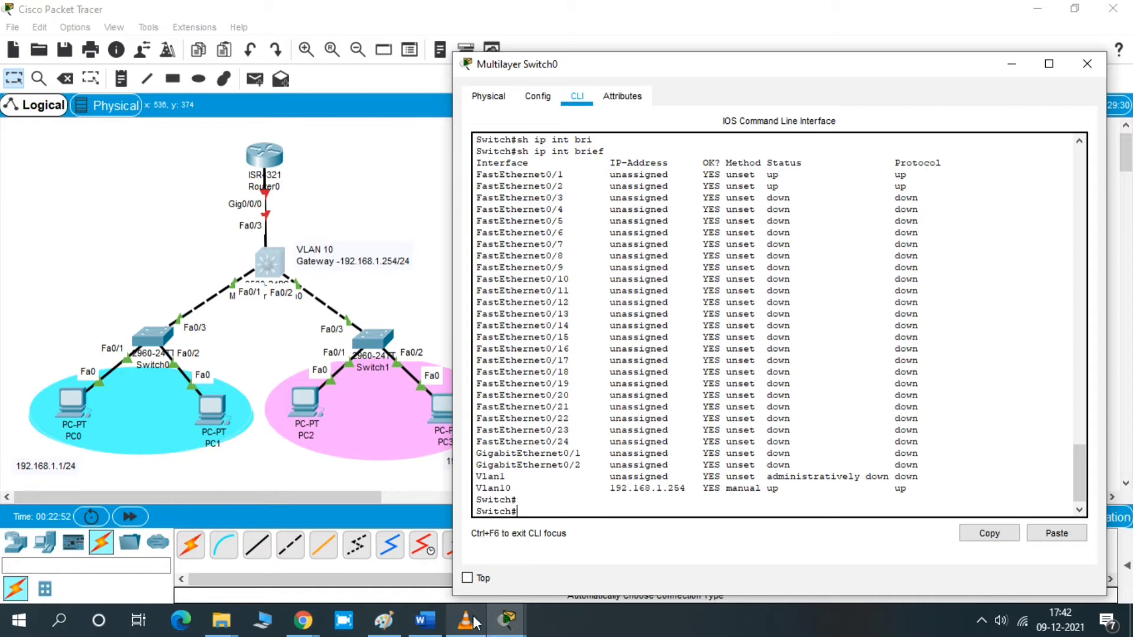
- Minimize the switch window and open PC0's Command Prompt
click(1008, 62)
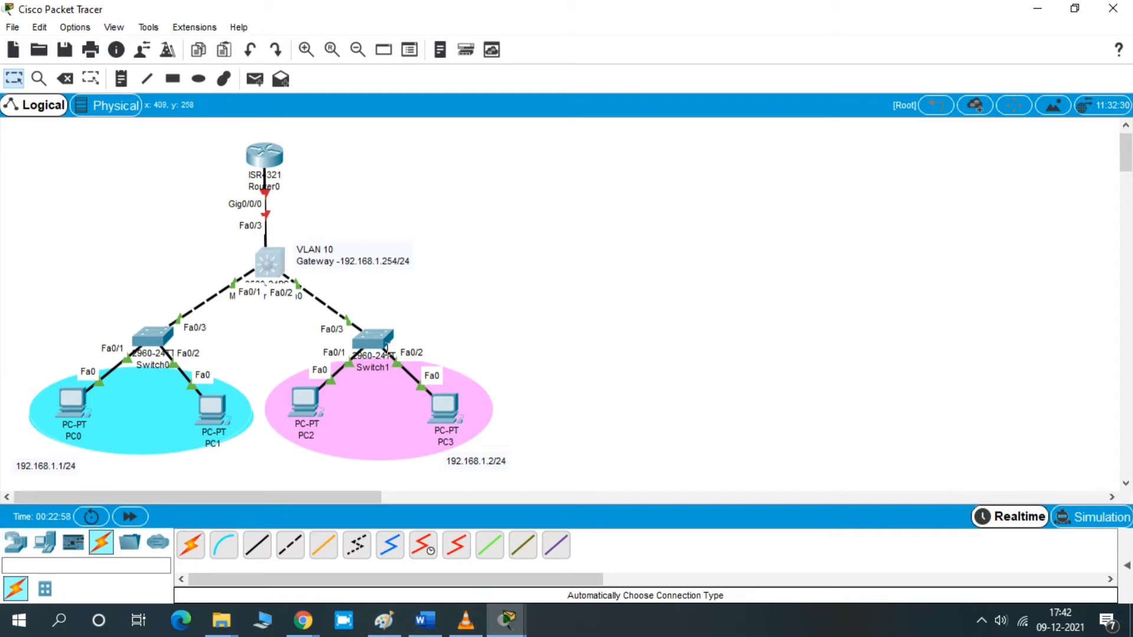
mouse_move(514, 624)
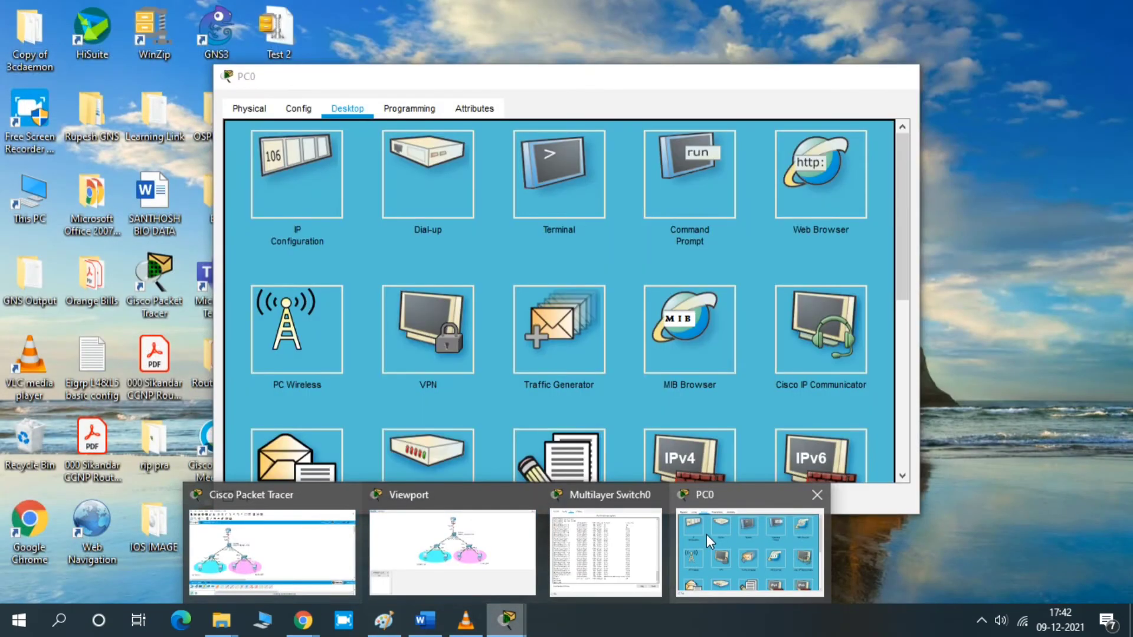
click(706, 534)
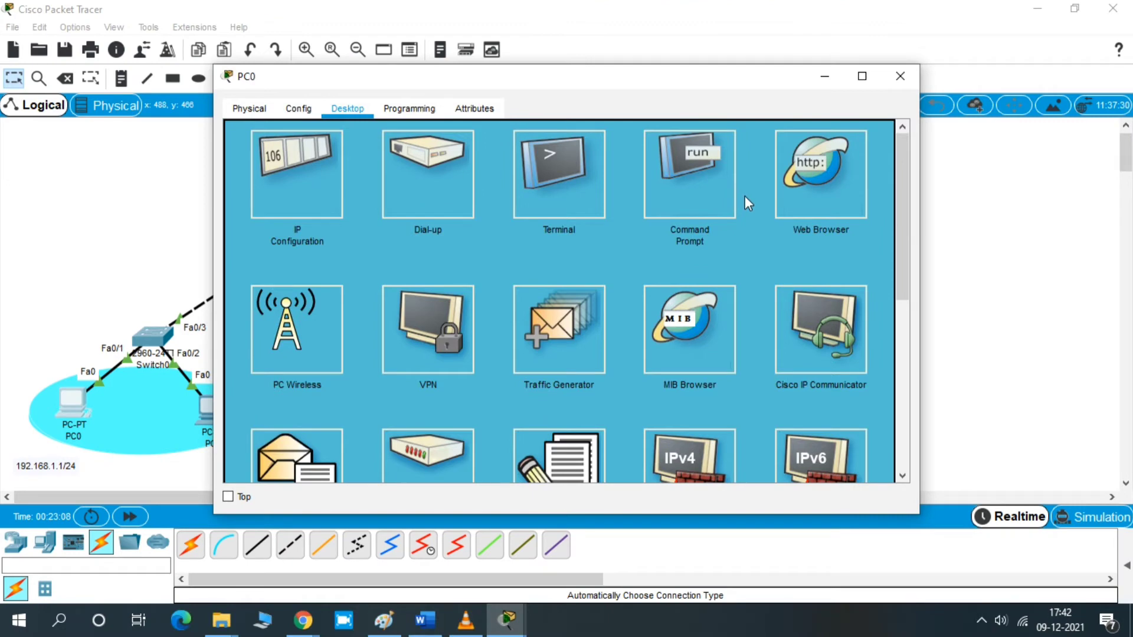
click(690, 193)
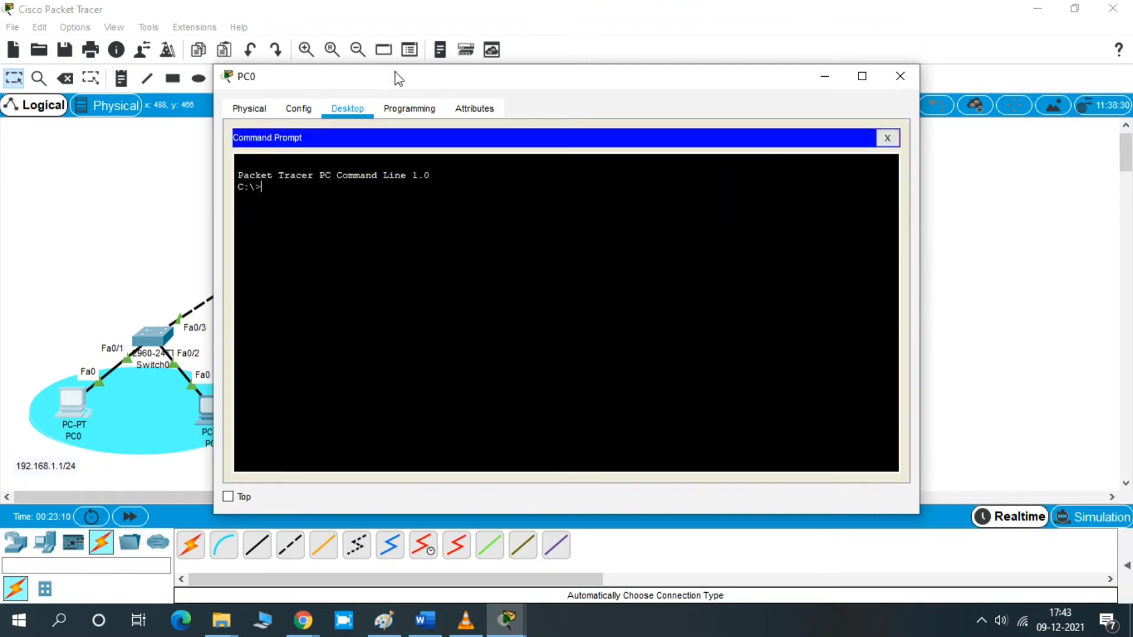
drag(395, 72, 669, 137)
key(Return)
key(Return)
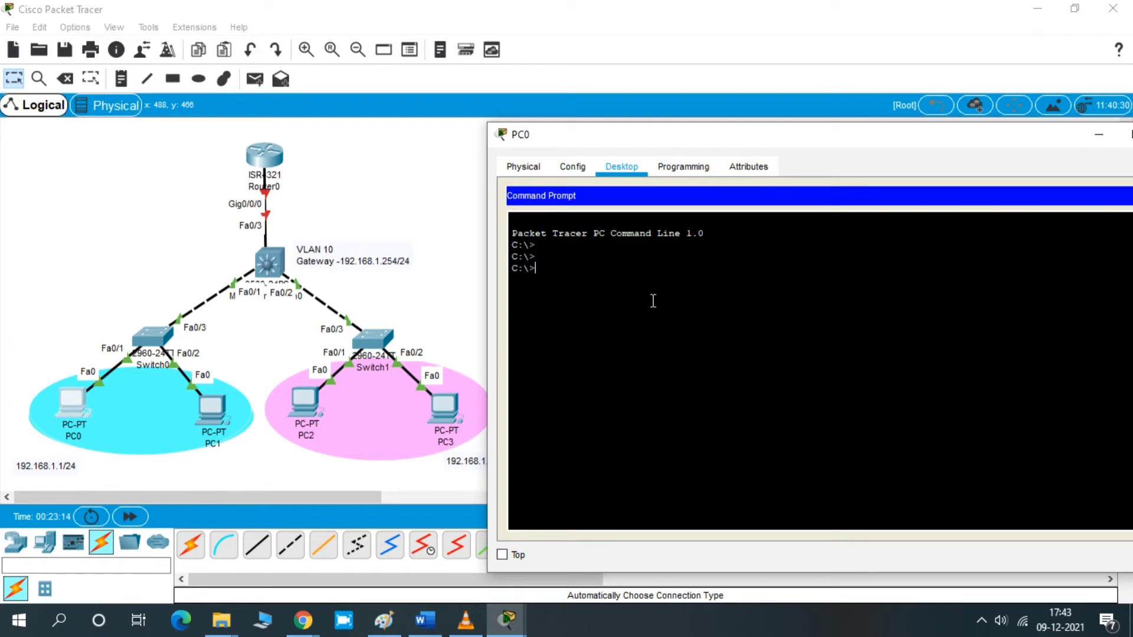
- Ping 192.168.1.1 from PC0's command prompt
text(ping 192.168.1.1)
key(Return)
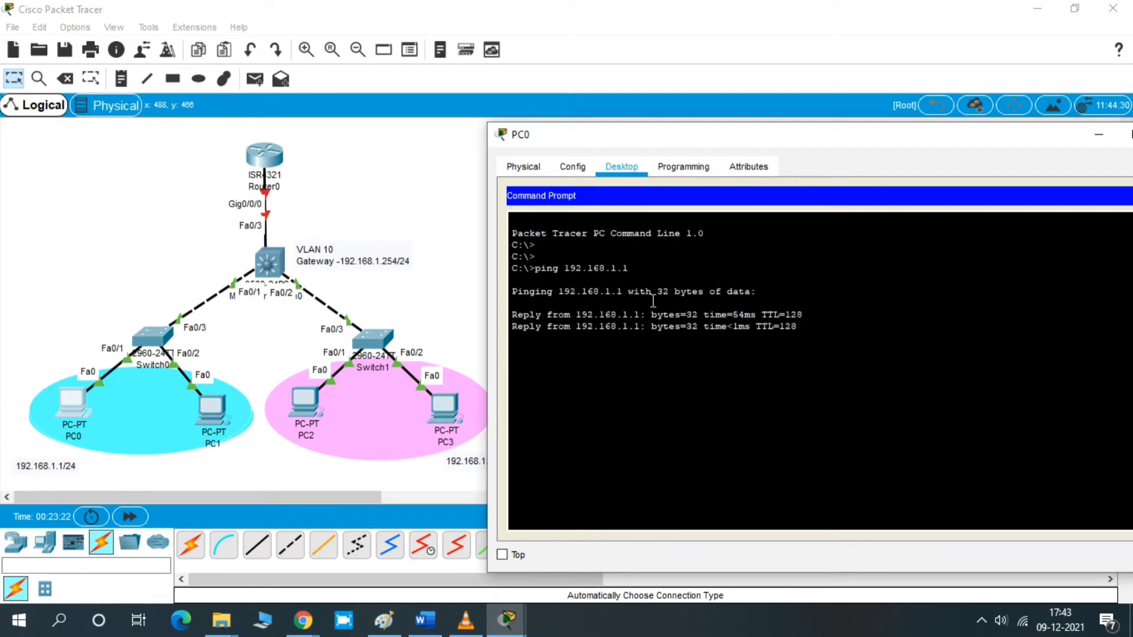
key(Return)
key(Return)
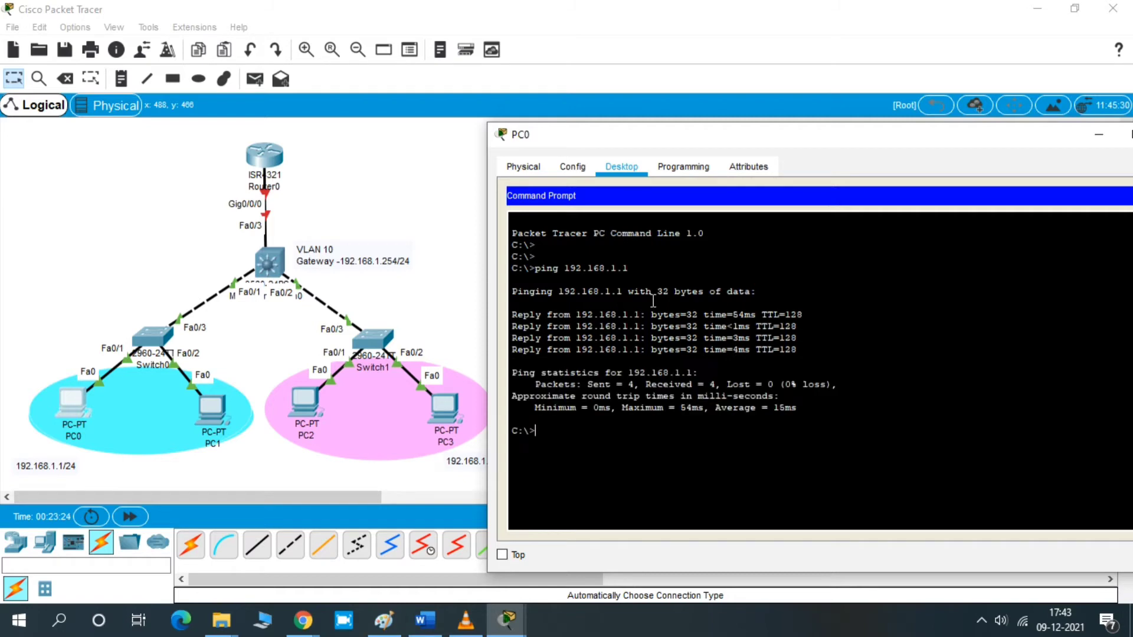
- Ping the gateway 192.168.1.254 from PC0, then close PC0's window
text(ping 192.168.1.25)
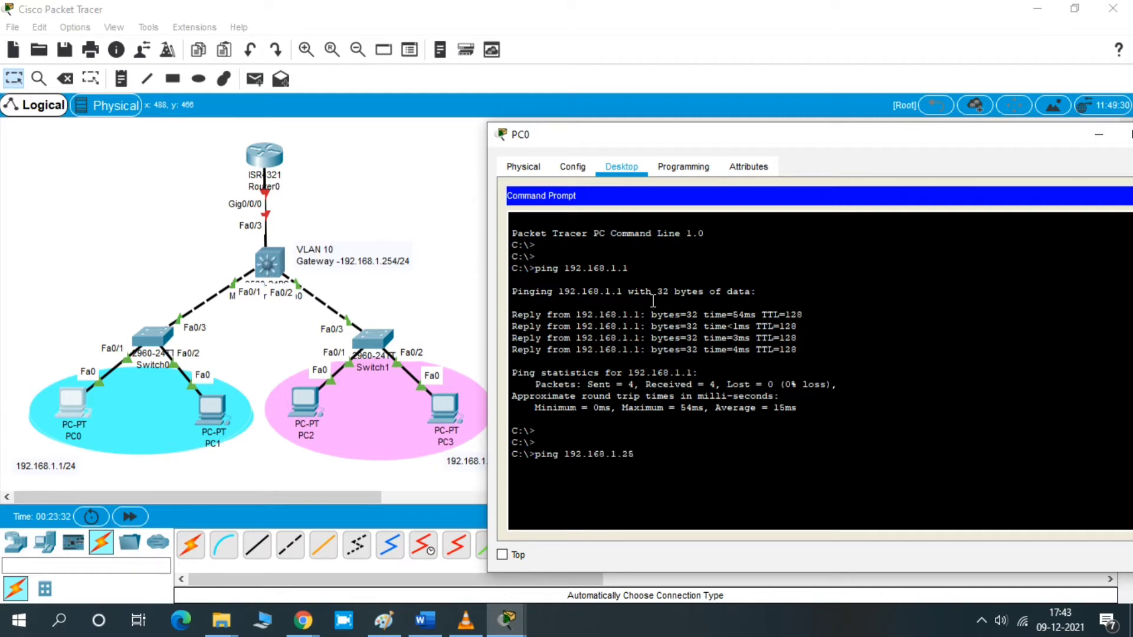
text(4)
key(Return)
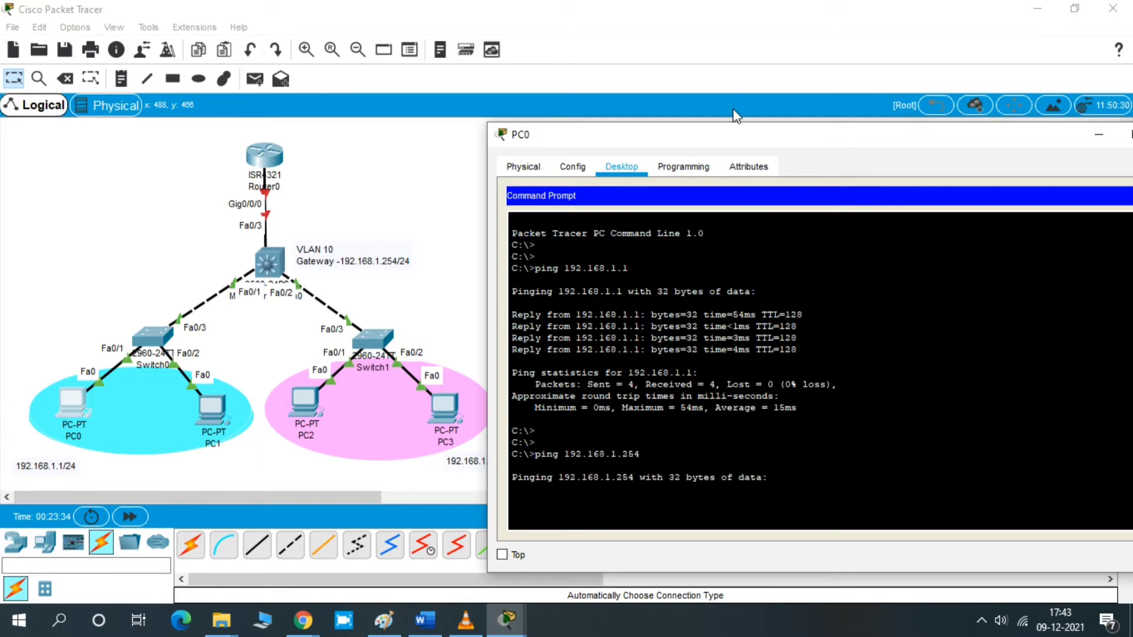
drag(734, 135, 719, 80)
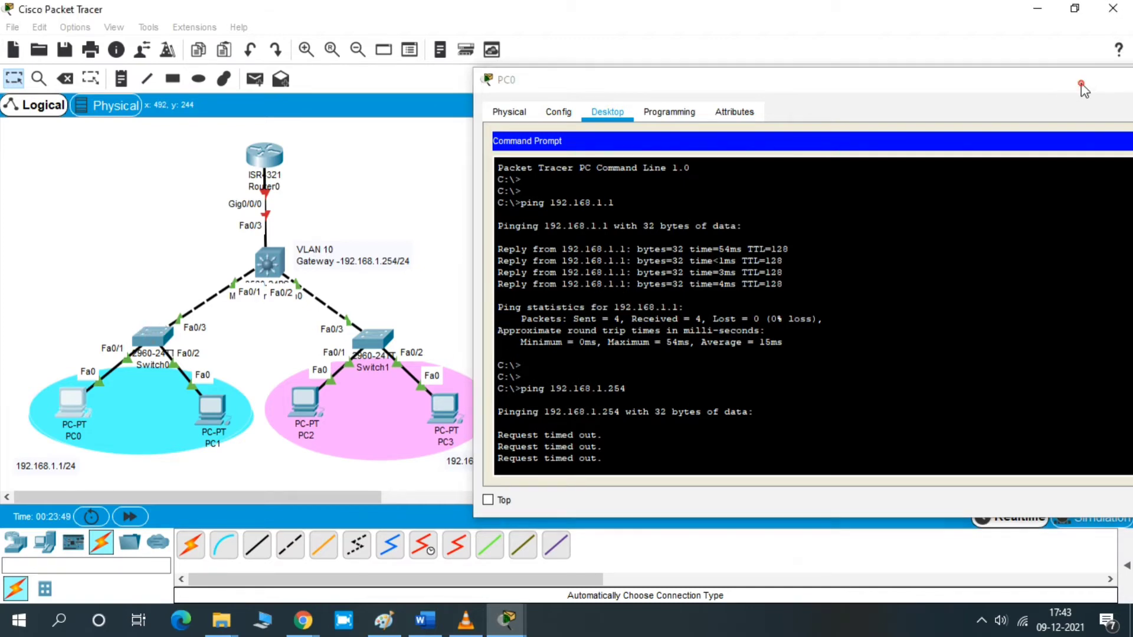
click(1082, 82)
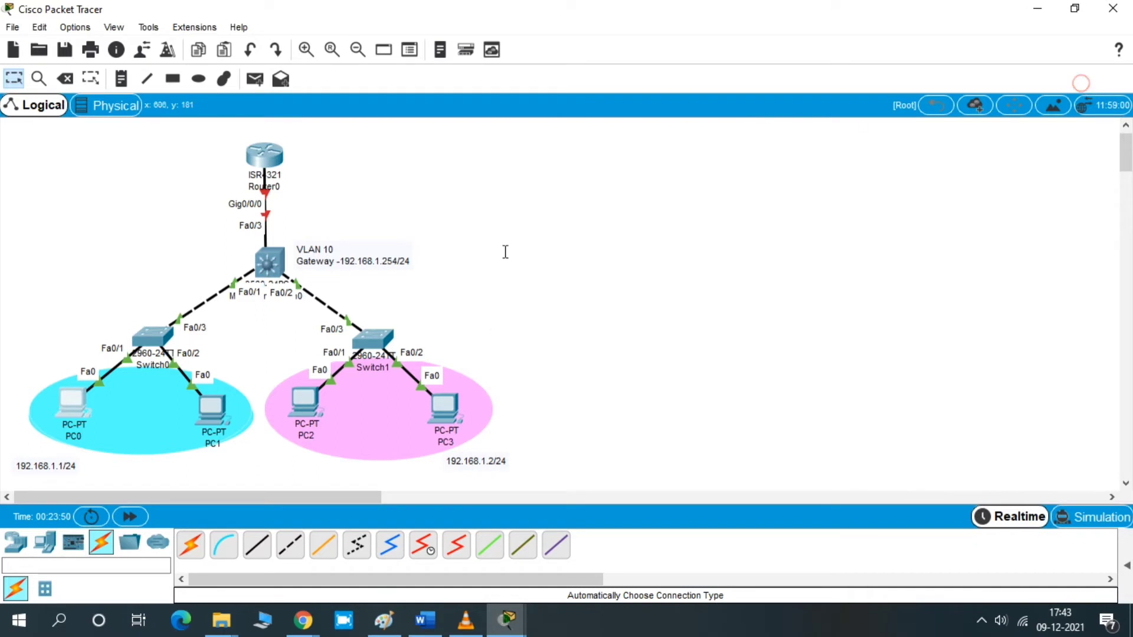
- Add a text note reading "AGG Switch" beside the multilayer switch and nudge it into place
click(121, 80)
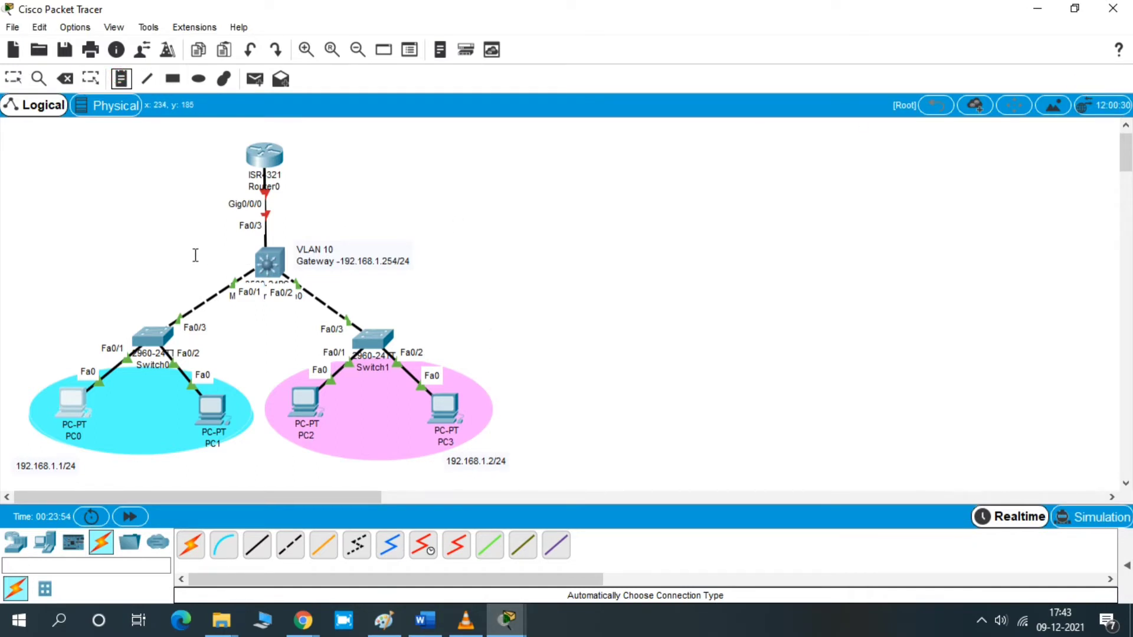
click(181, 257)
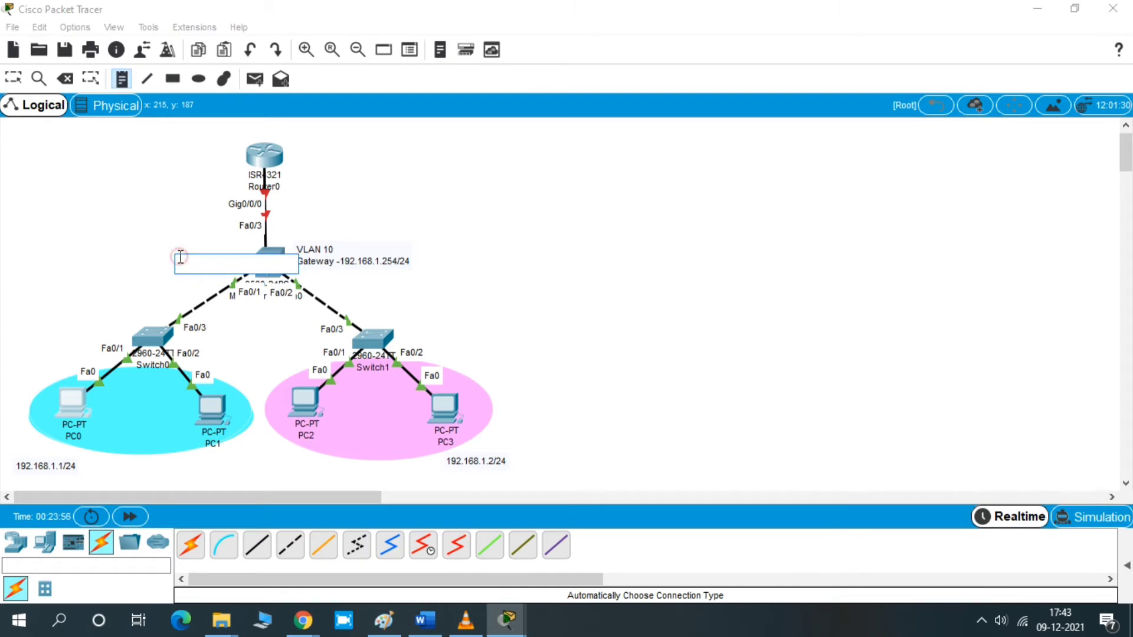
text(a)
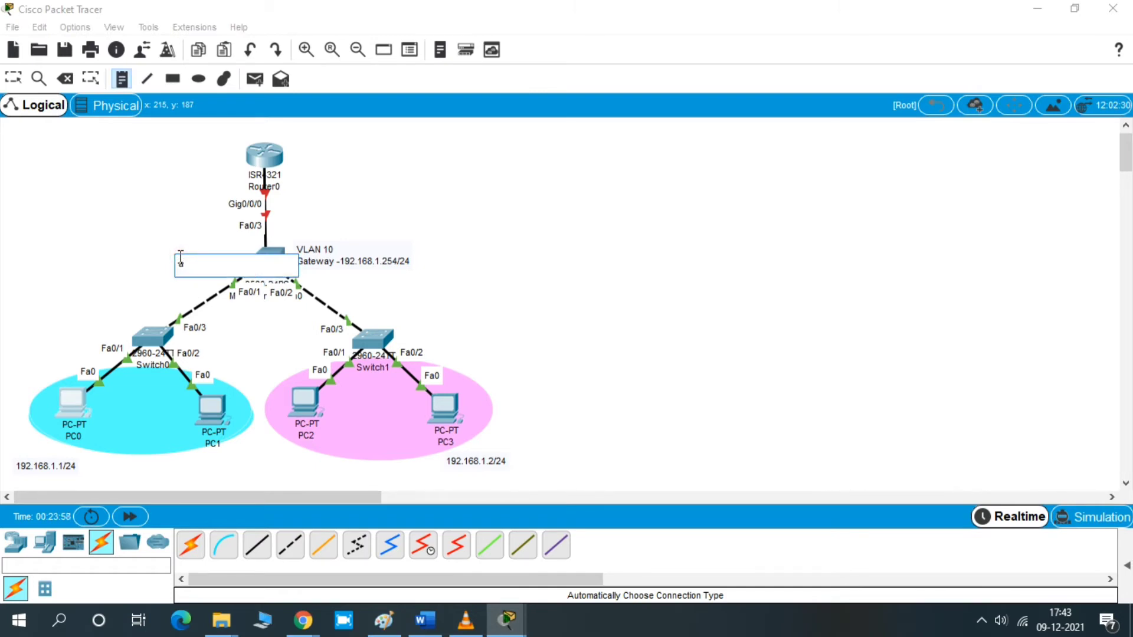
key(BackSpace)
key(BackSpace)
text(AGG Switch)
click(711, 273)
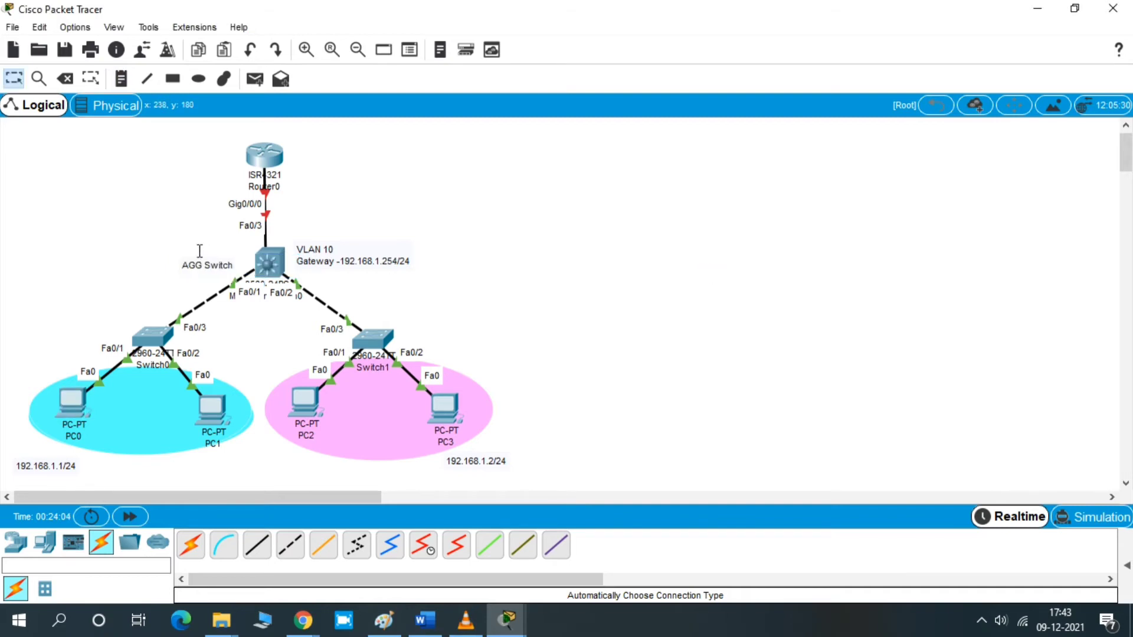
drag(196, 263, 201, 255)
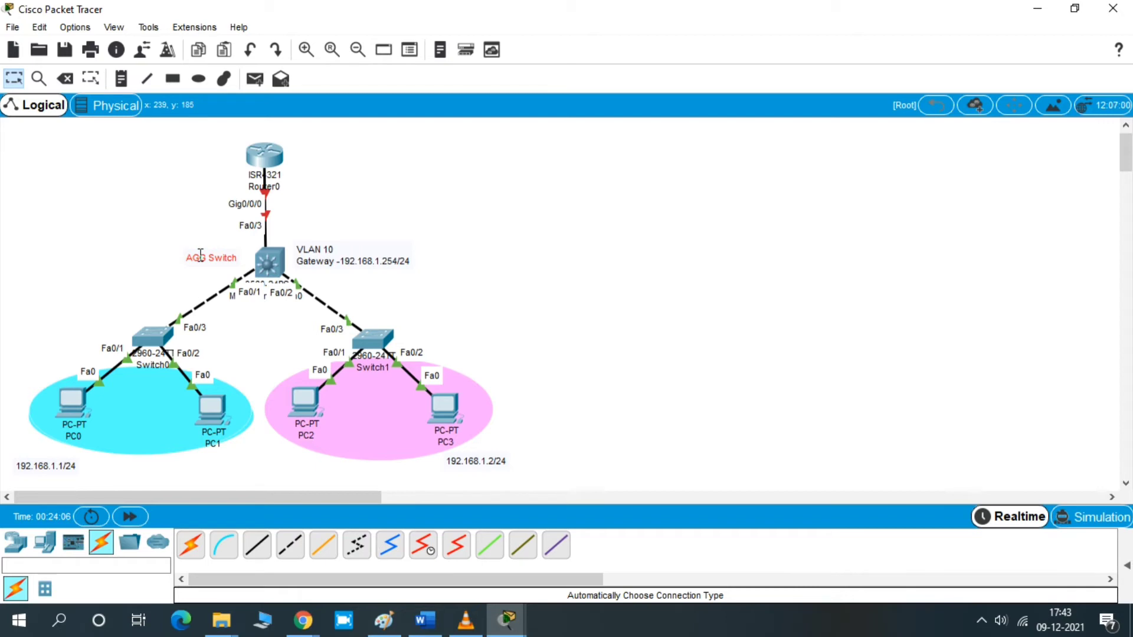
- Add a text note reading "Access Switch" beside Switch0
click(121, 79)
click(57, 328)
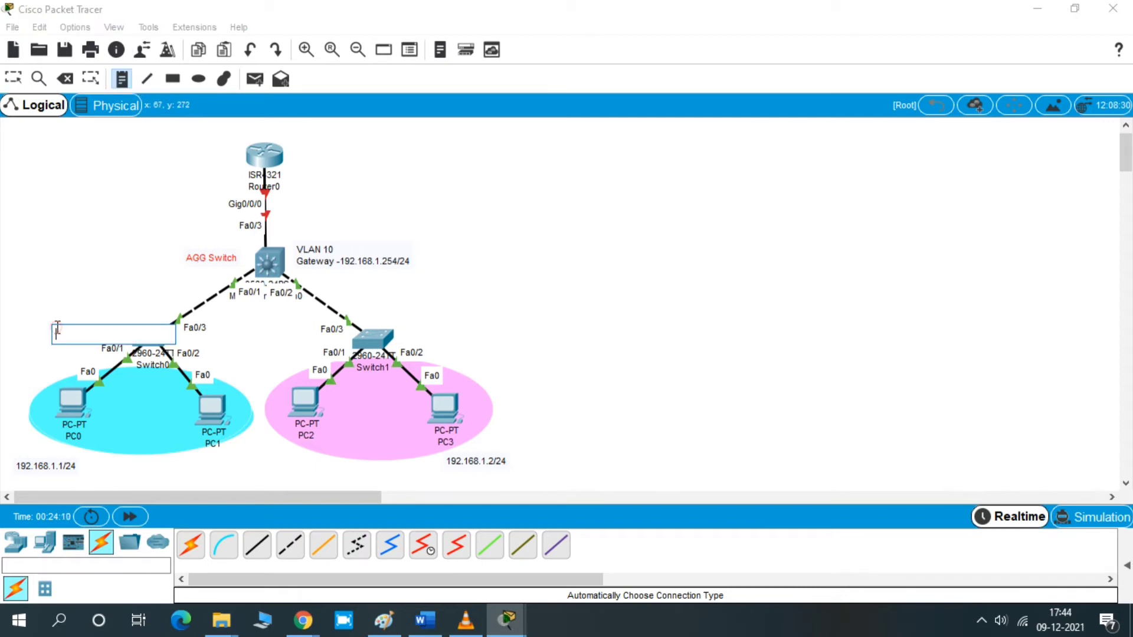
text(Access S)
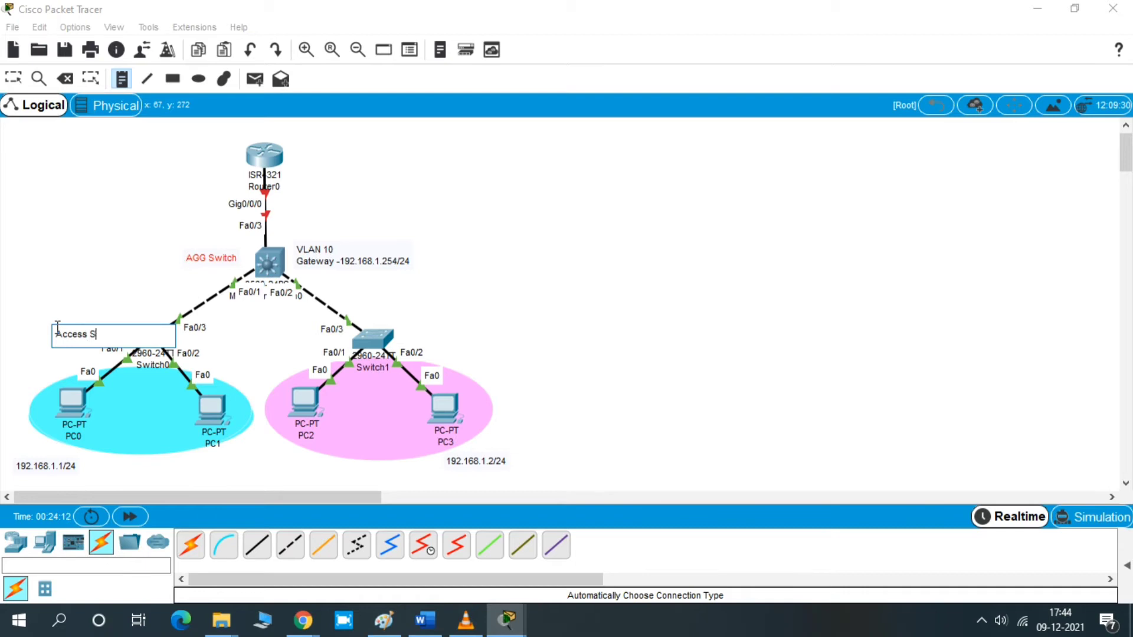
text(witch)
drag(759, 361, 569, 329)
click(98, 336)
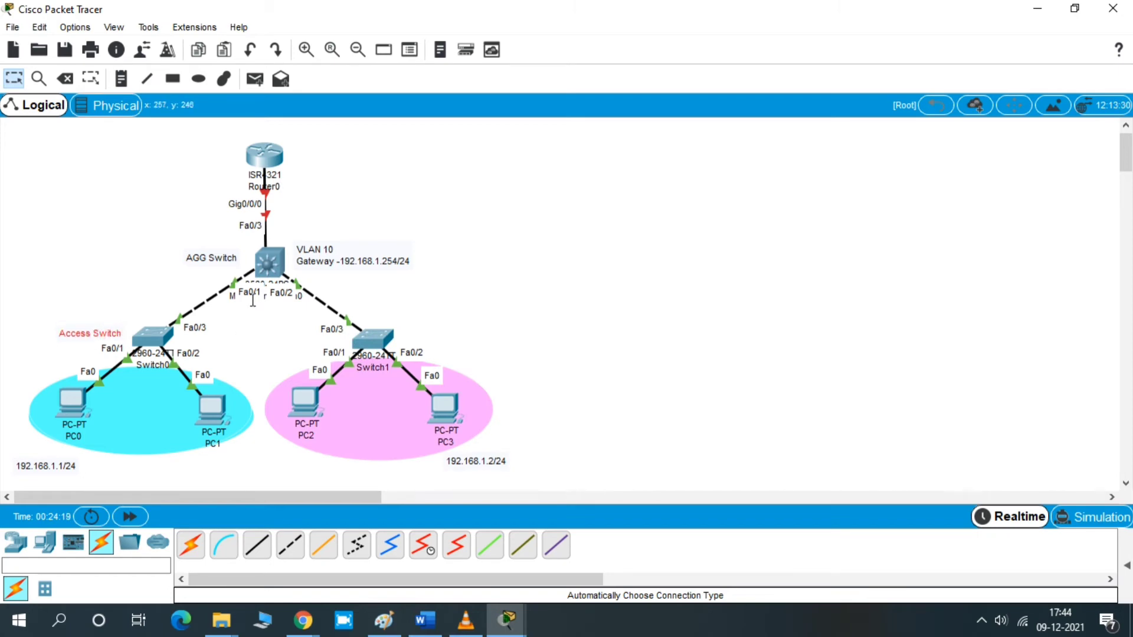
- Add a text note reading "Access Switch" beside Switch1 and reposition it
click(121, 79)
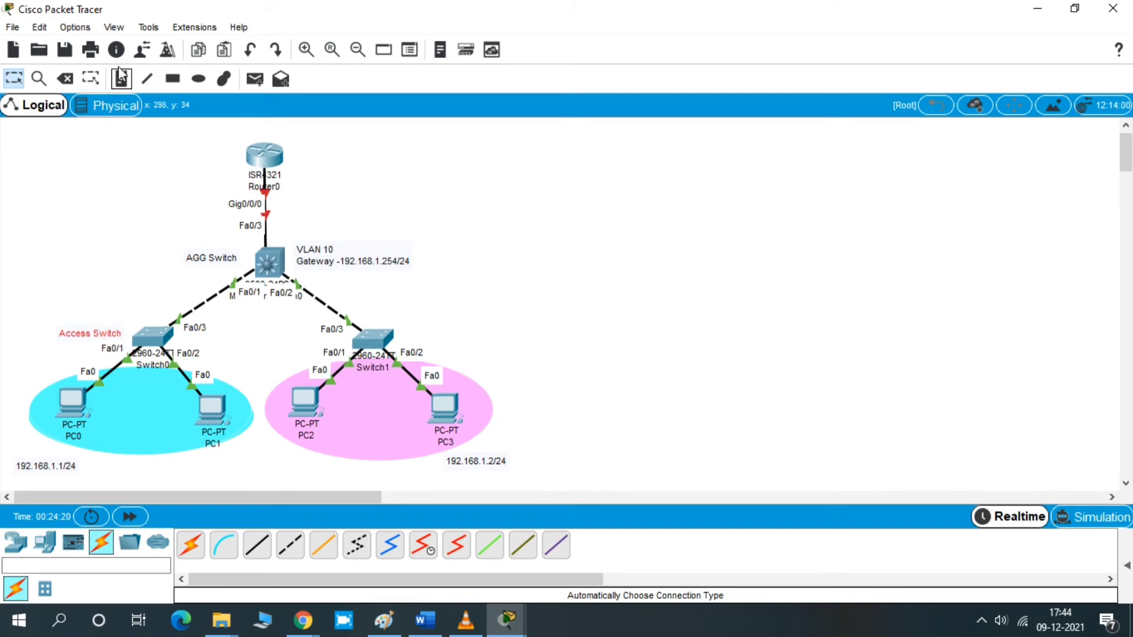
click(409, 336)
text(Acc)
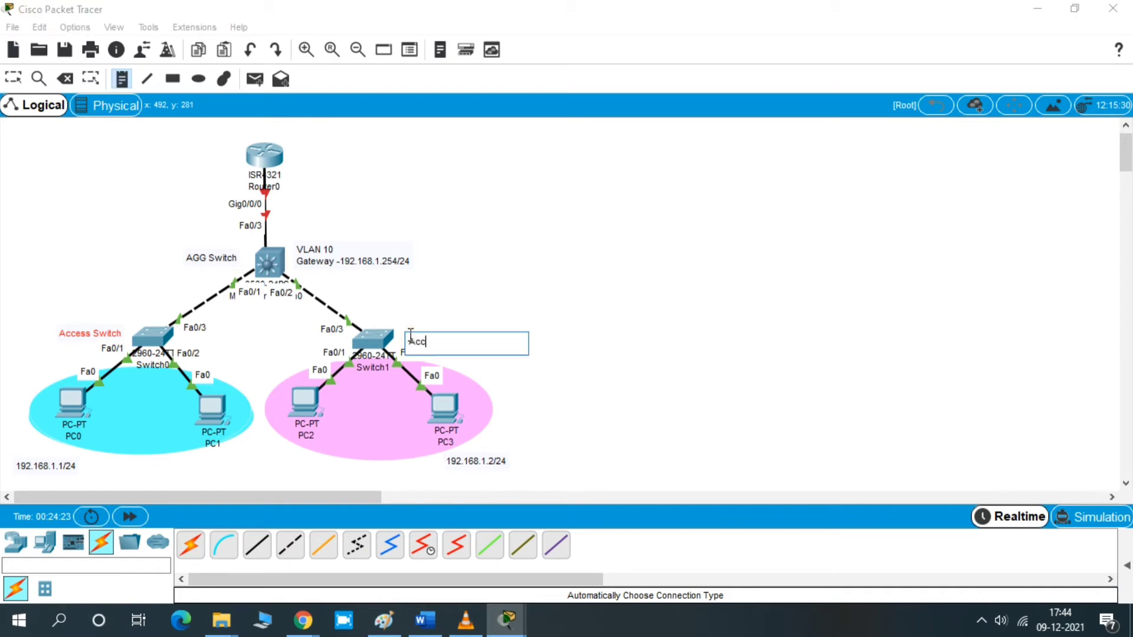
text(ess Switch)
click(711, 362)
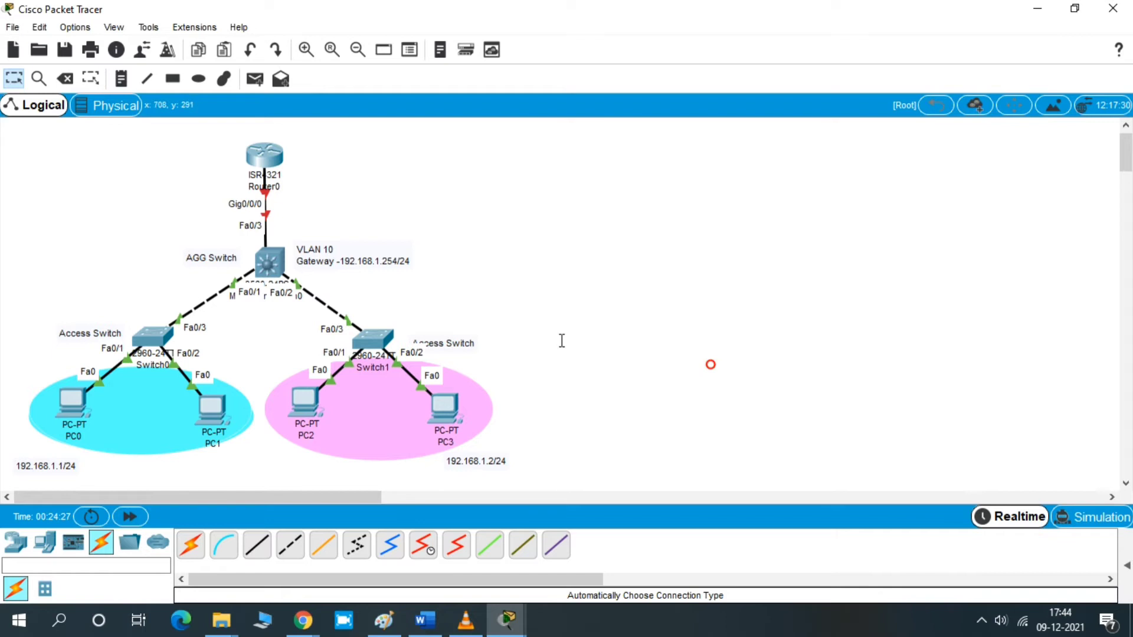
click(468, 341)
drag(468, 341, 469, 334)
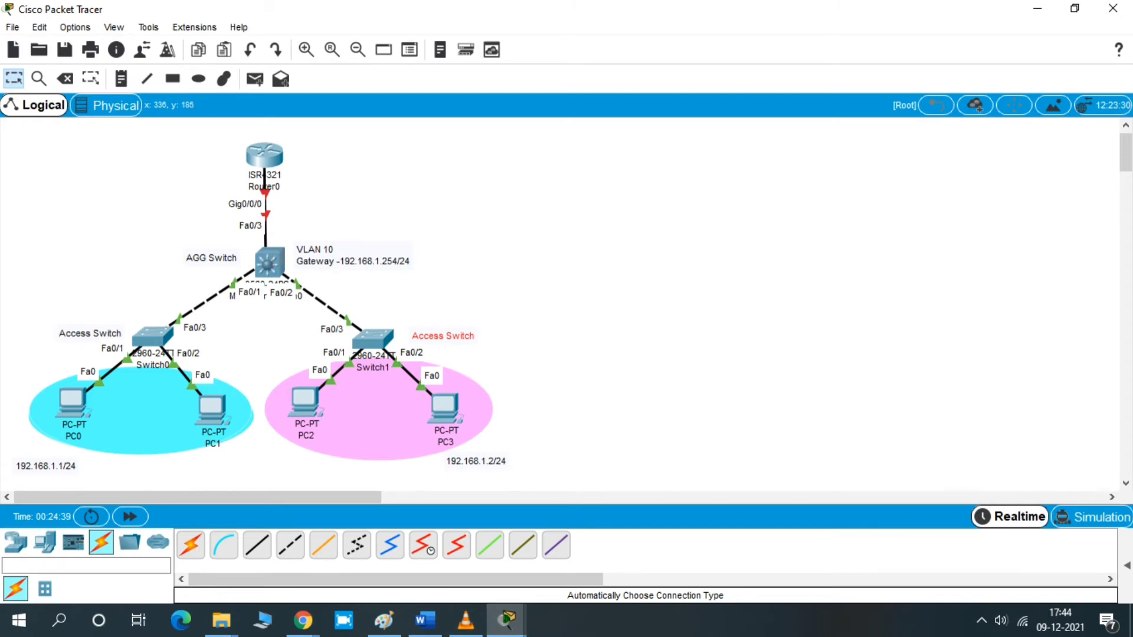
- Open Switch0's command line interface and enlarge and move its window
mouse_move(286, 259)
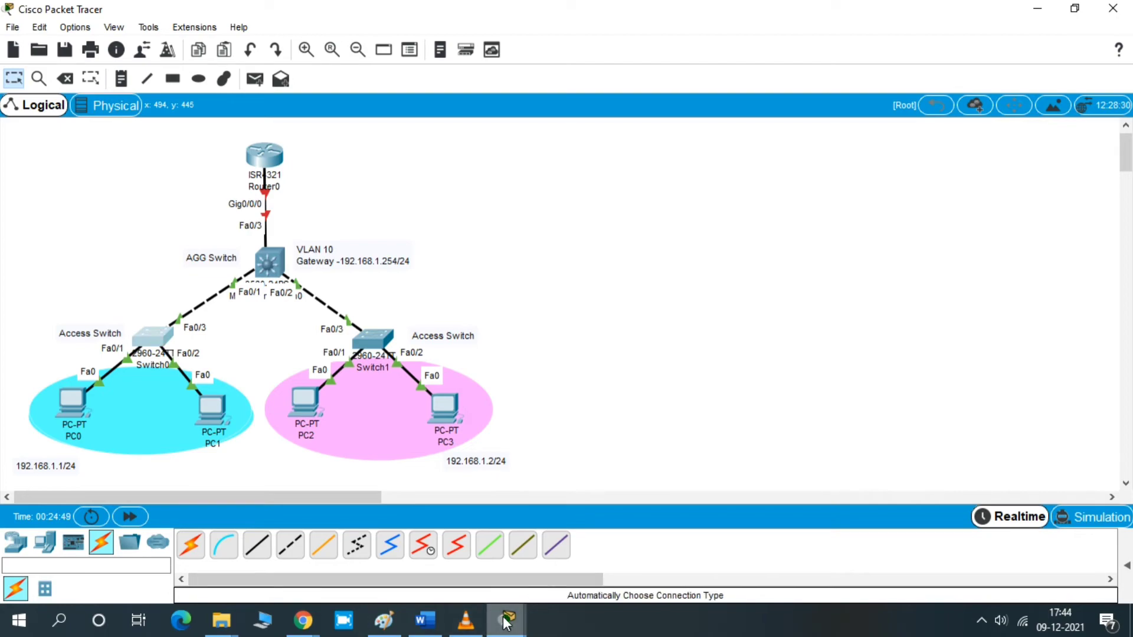
mouse_move(507, 620)
click(870, 537)
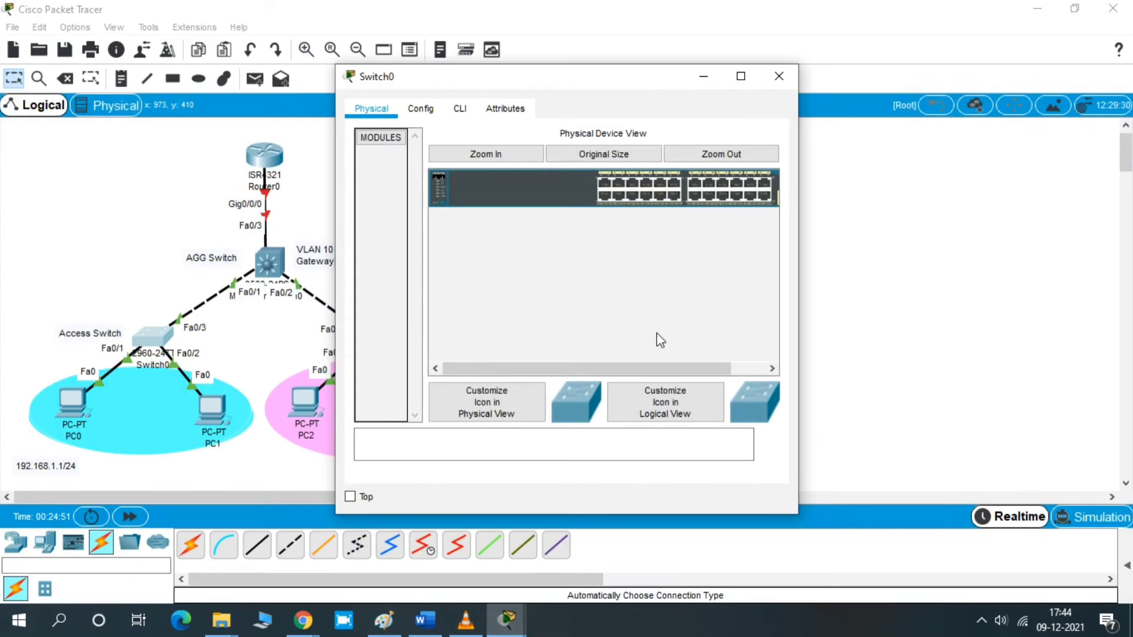
click(457, 117)
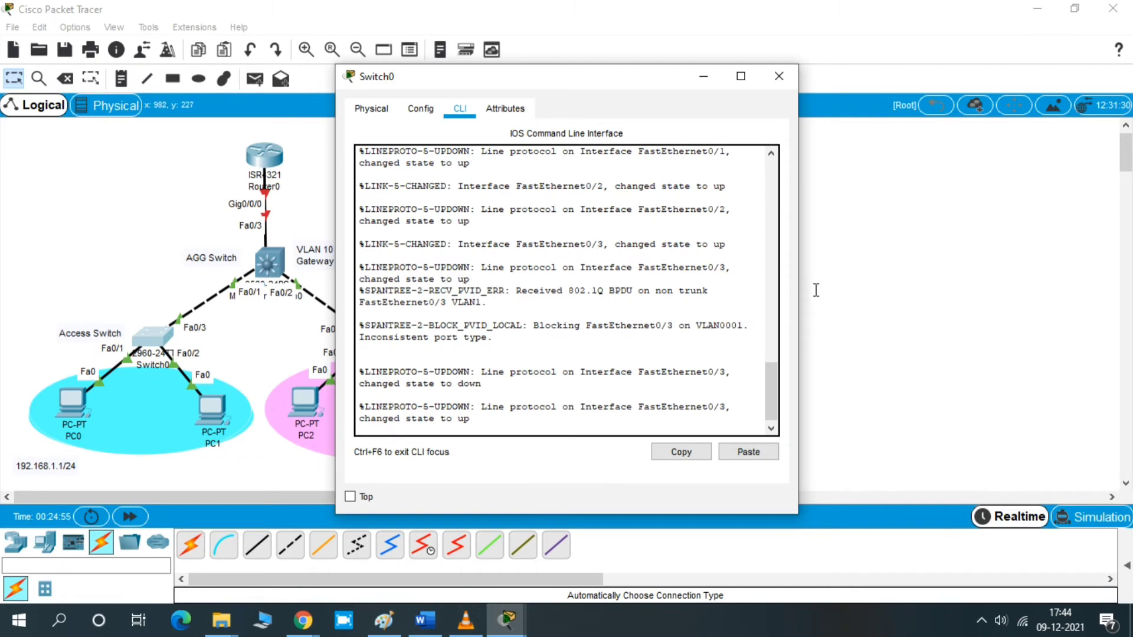
drag(798, 290, 873, 290)
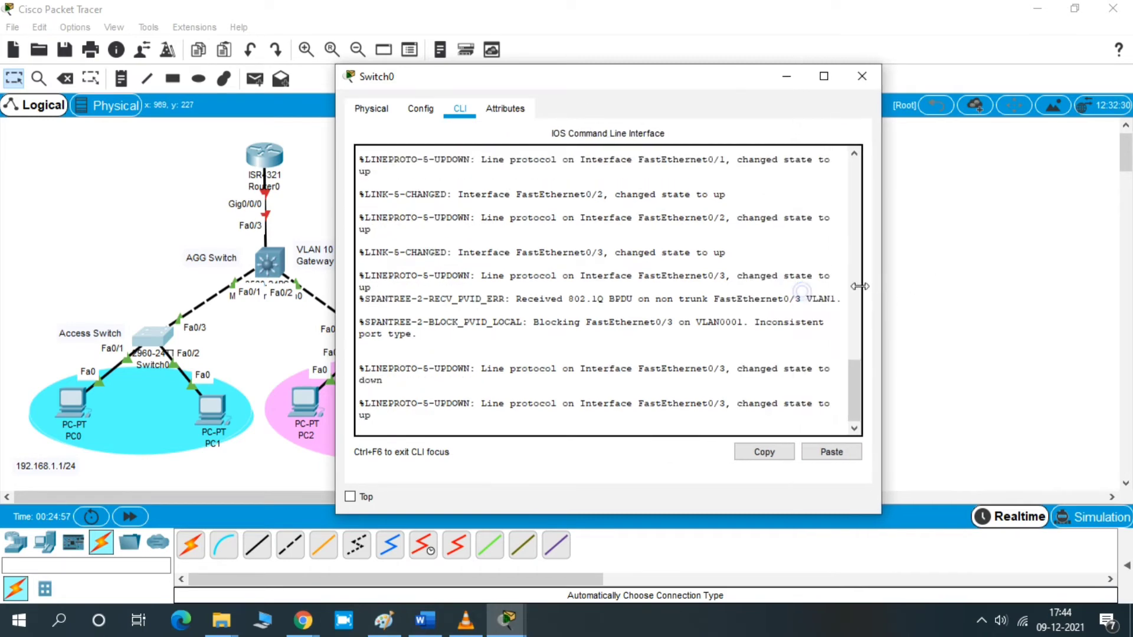
drag(567, 82, 766, 81)
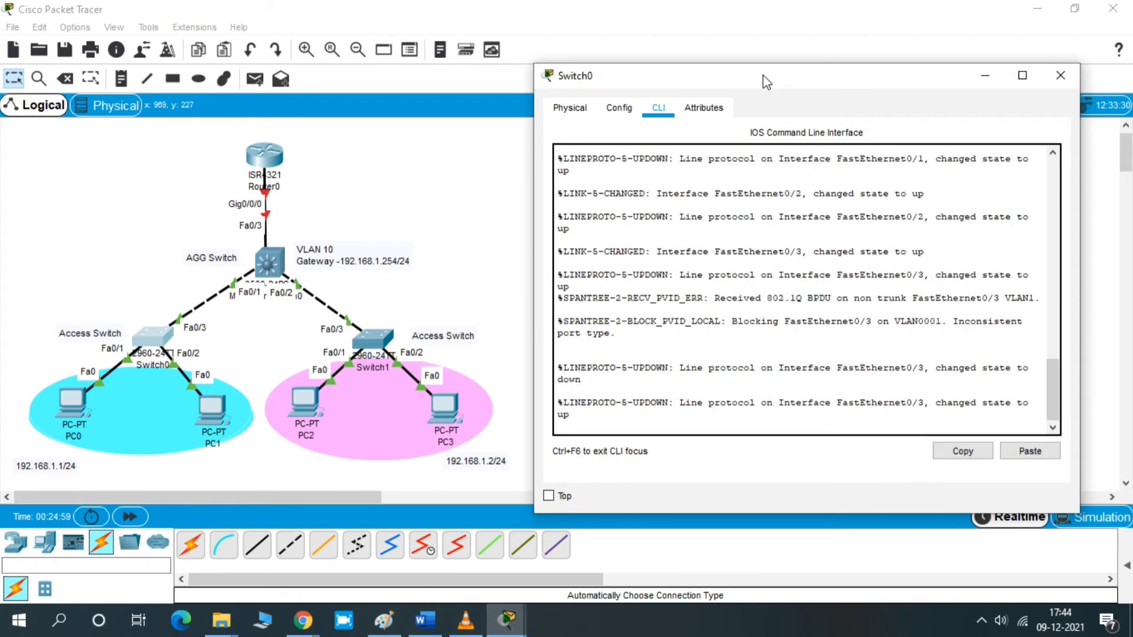
- Enter privileged EXEC mode with en and global configuration mode with conf t on Switch0
key(Return)
key(Return)
key(Return)
key(Return)
text(e)
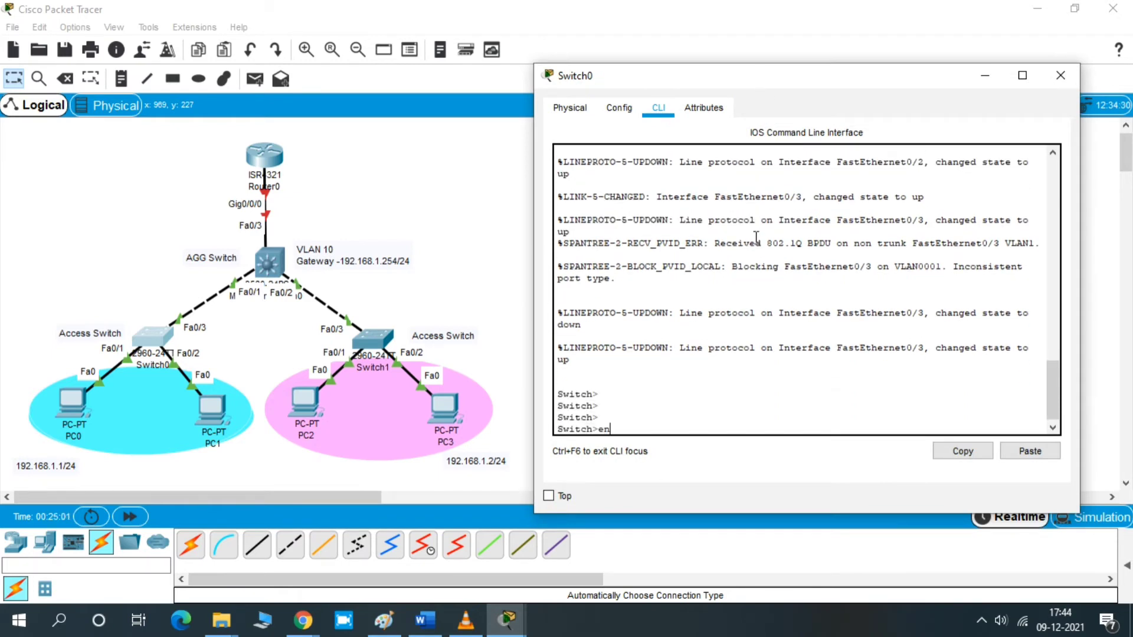
text(n)
key(Return)
key(Return)
key(Return)
key(Return)
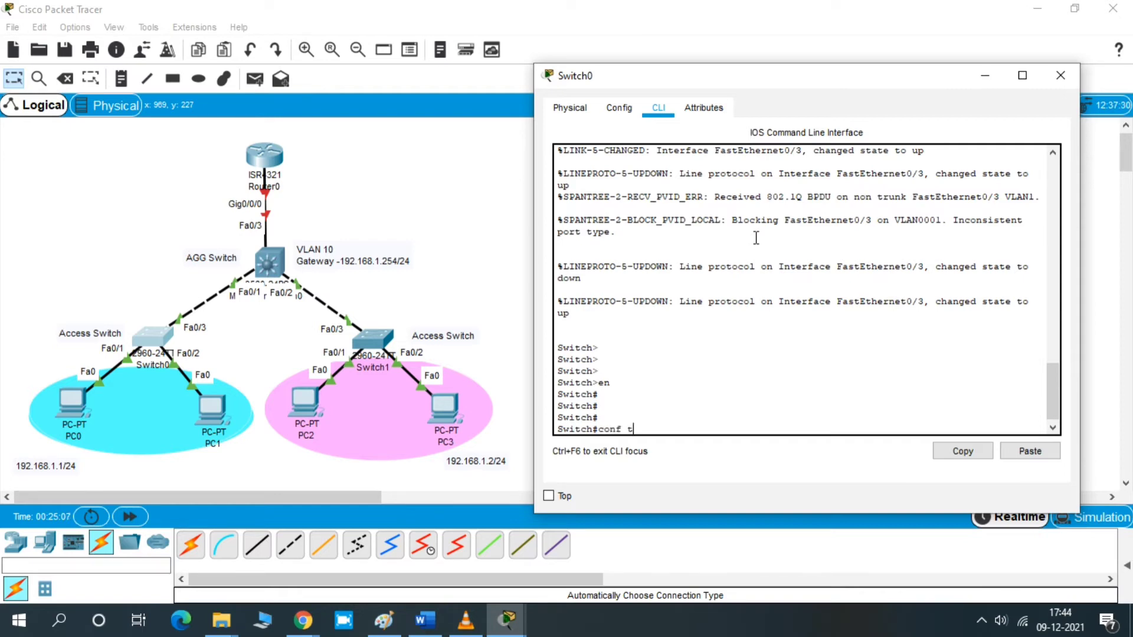
key(Return)
key(Return)
key(Return)
key(Return)
- Create VLAN 10 named management on Switch0 and exit VLAN configuration
text(vl)
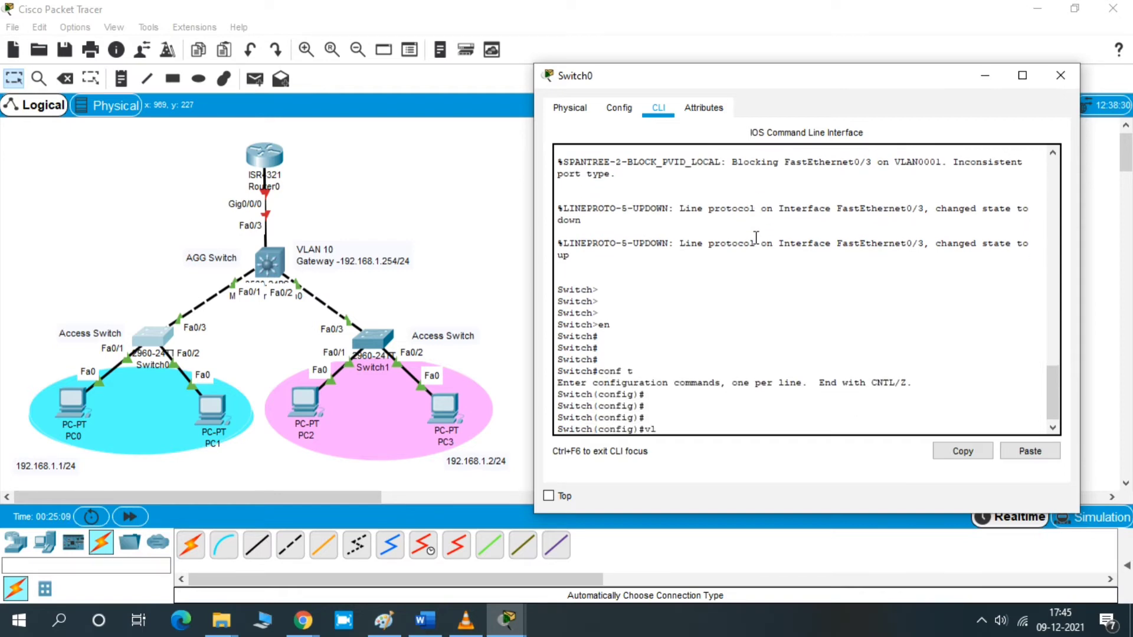
text(an 10)
key(Return)
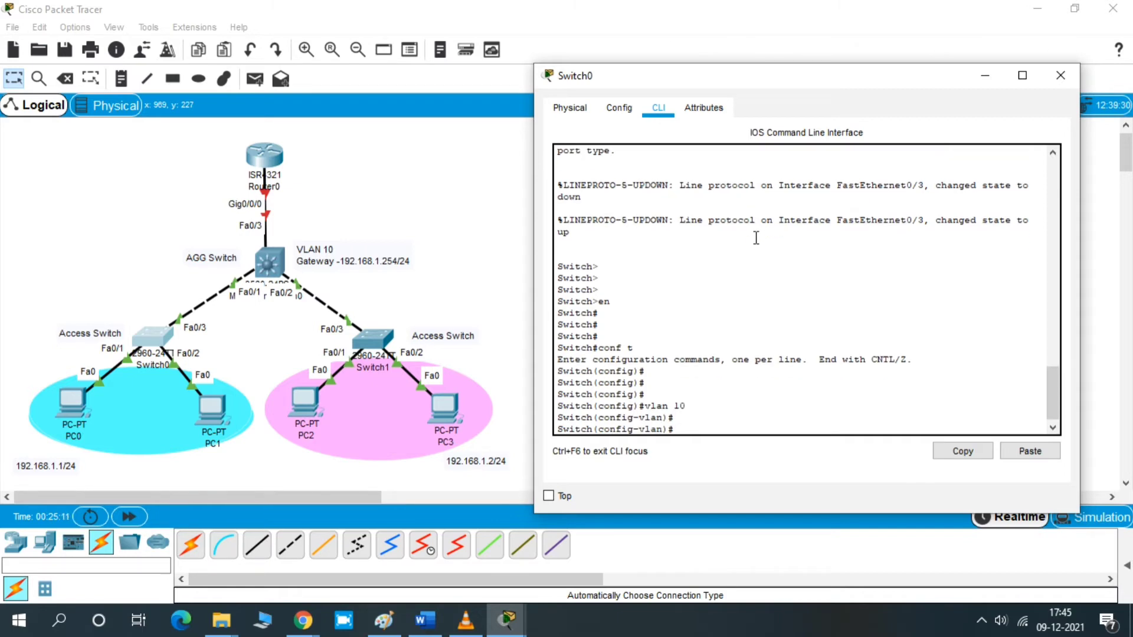
text(sname manage)
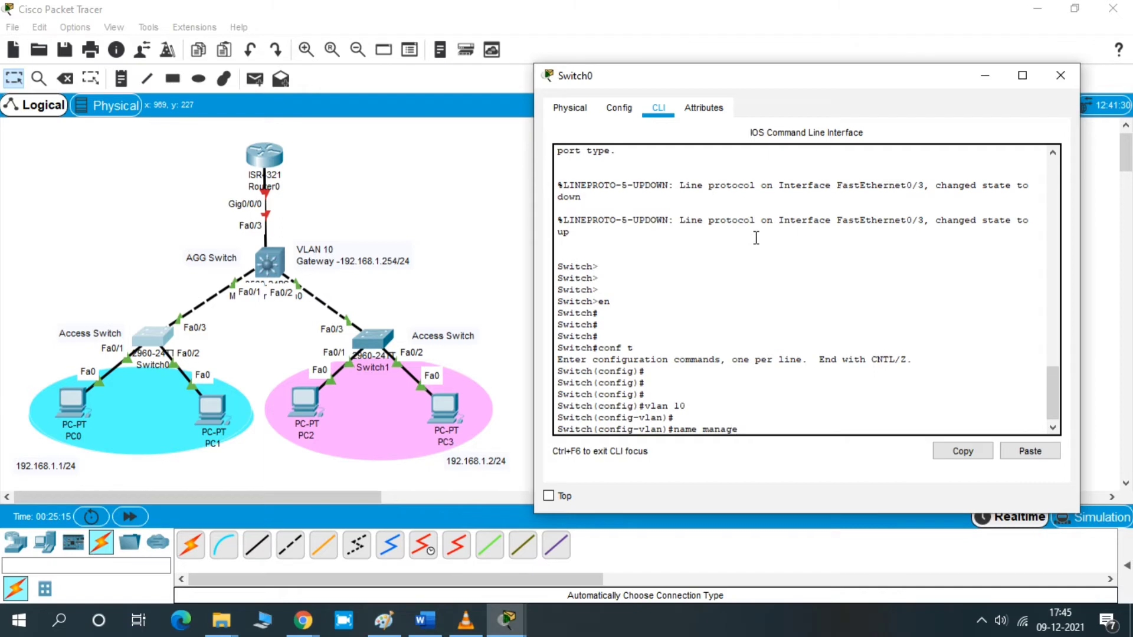
text(me)
key(BackSpace)
text(ent)
key(Return)
text(exi)
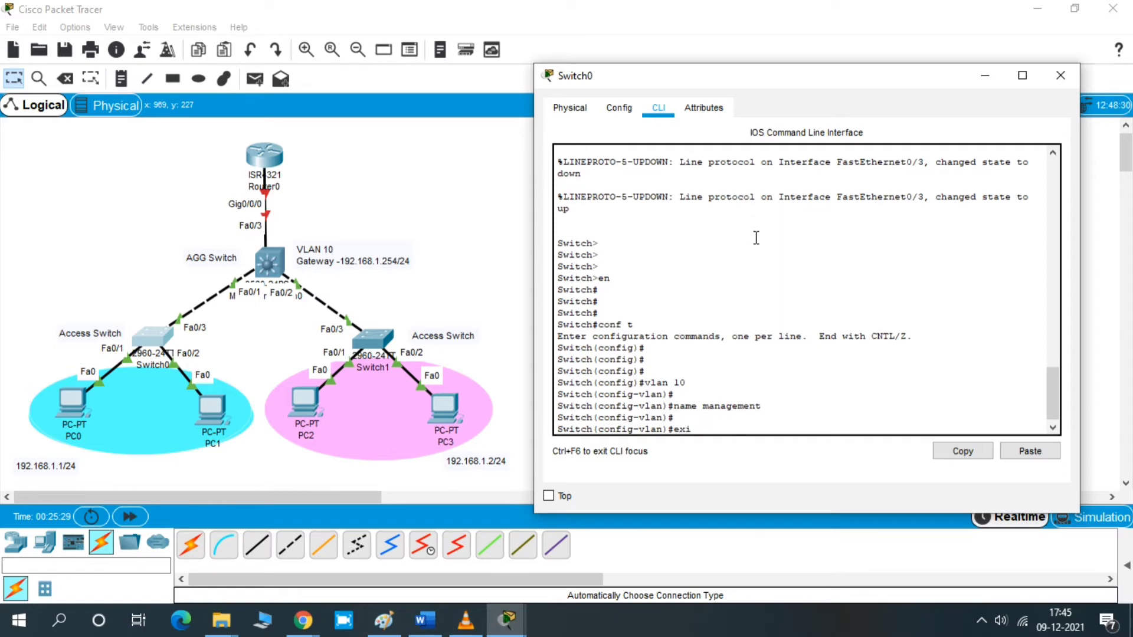
text(t)
key(Return)
key(Return)
key(Return)
key(Return)
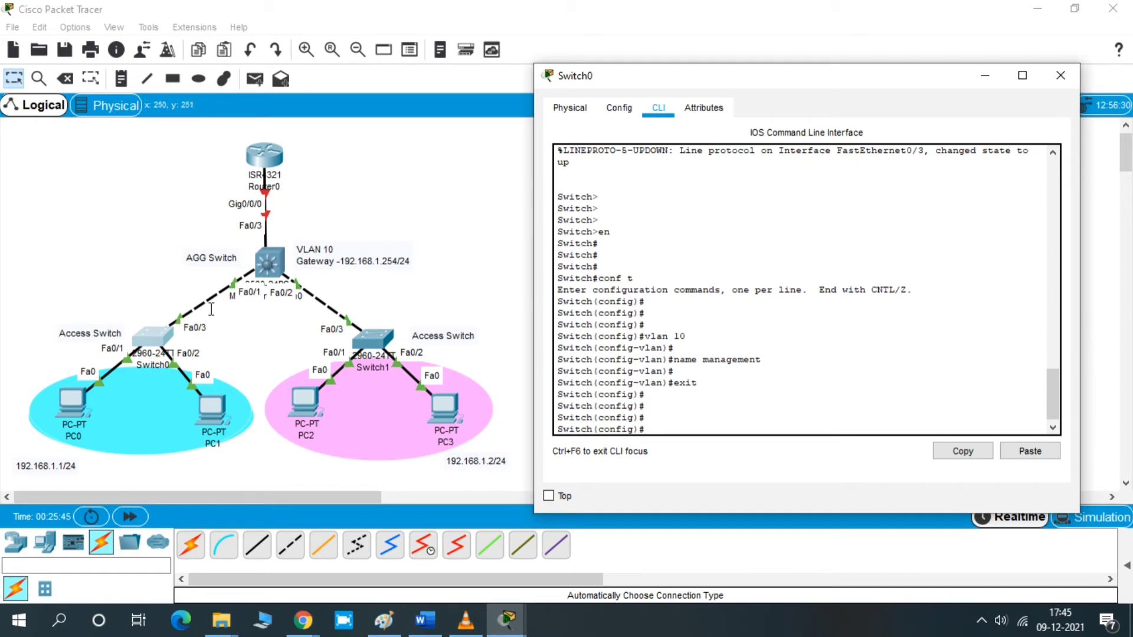
- Configure interface Fa0/3 with switchport mode trunk and enable it with no shutdown
click(735, 404)
key(Return)
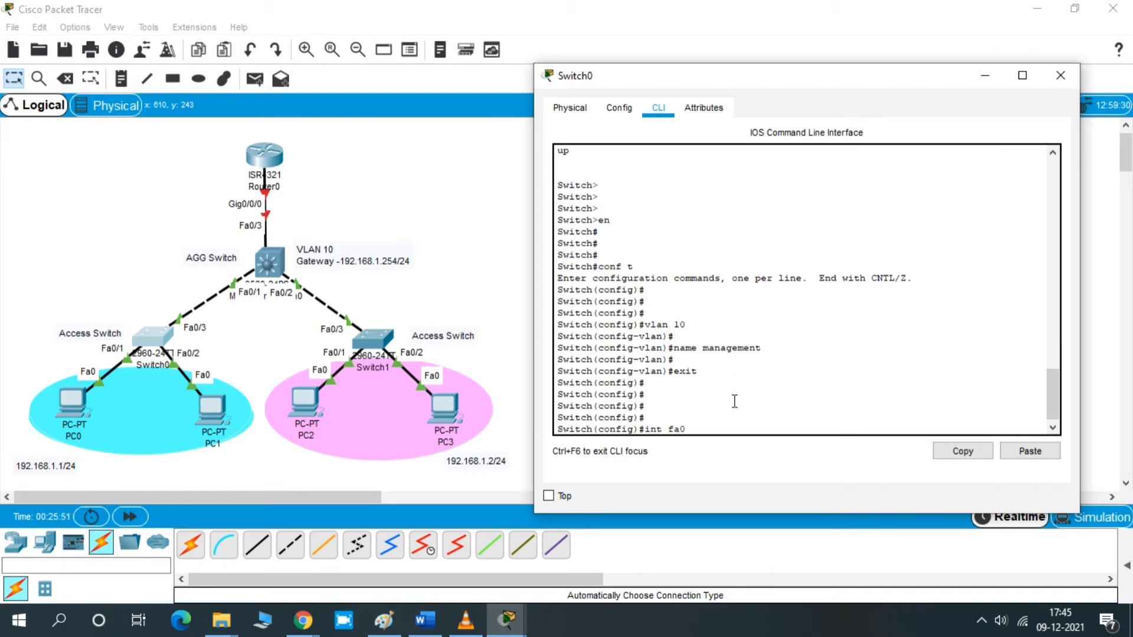
text(int fa0/3)
key(Return)
text(swi)
key(Tab)
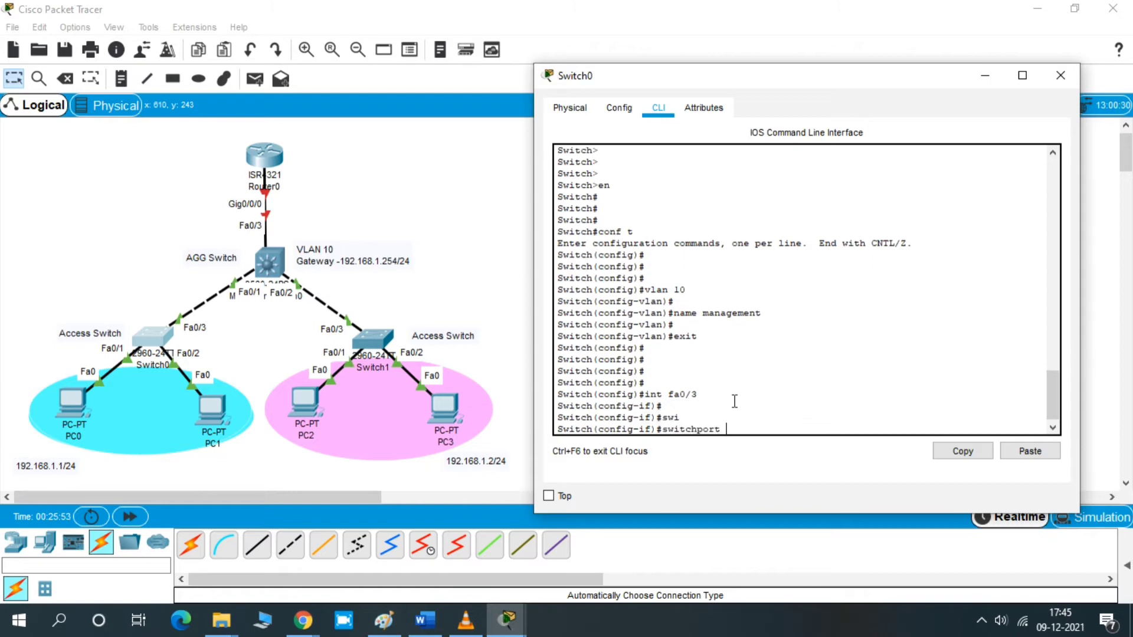
text(mo)
key(Tab)
text(tr)
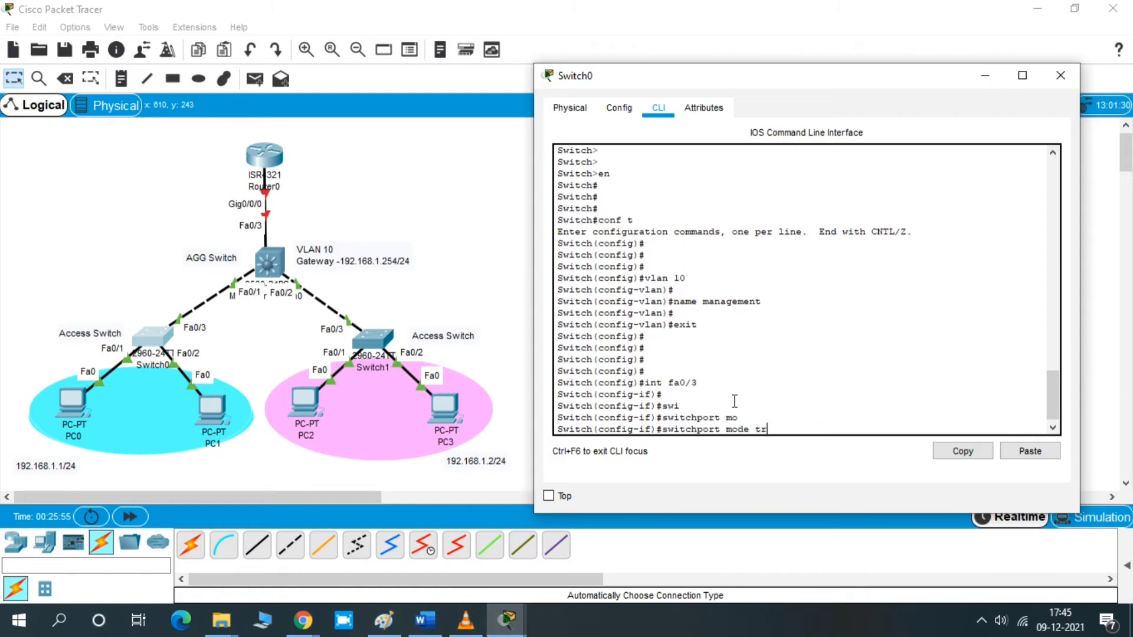
key(Tab)
key(Return)
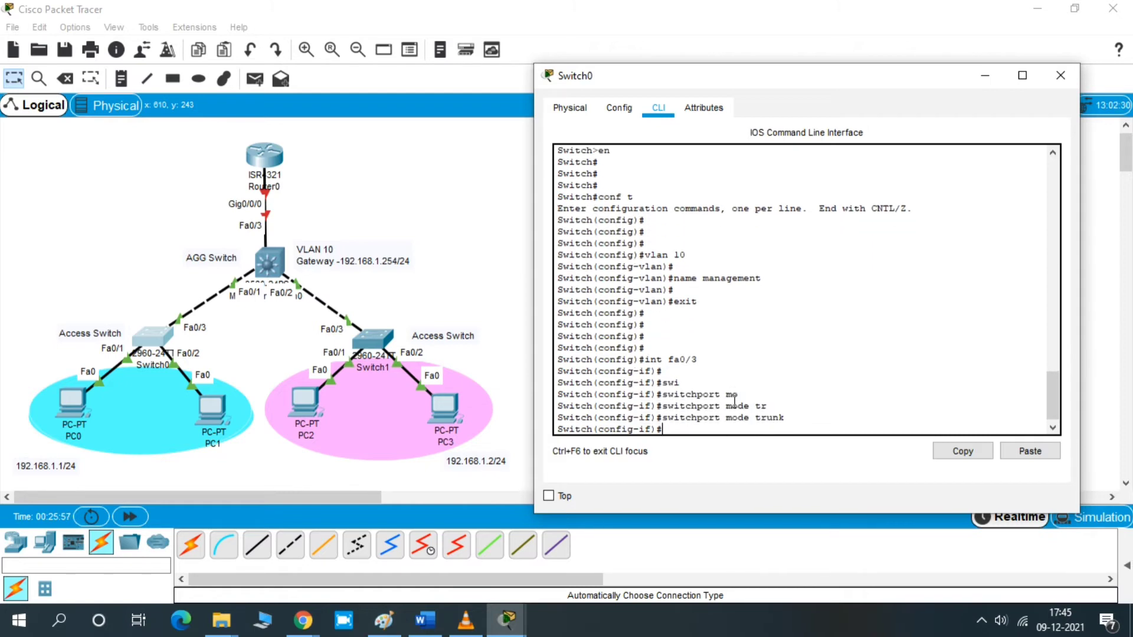
key(Return)
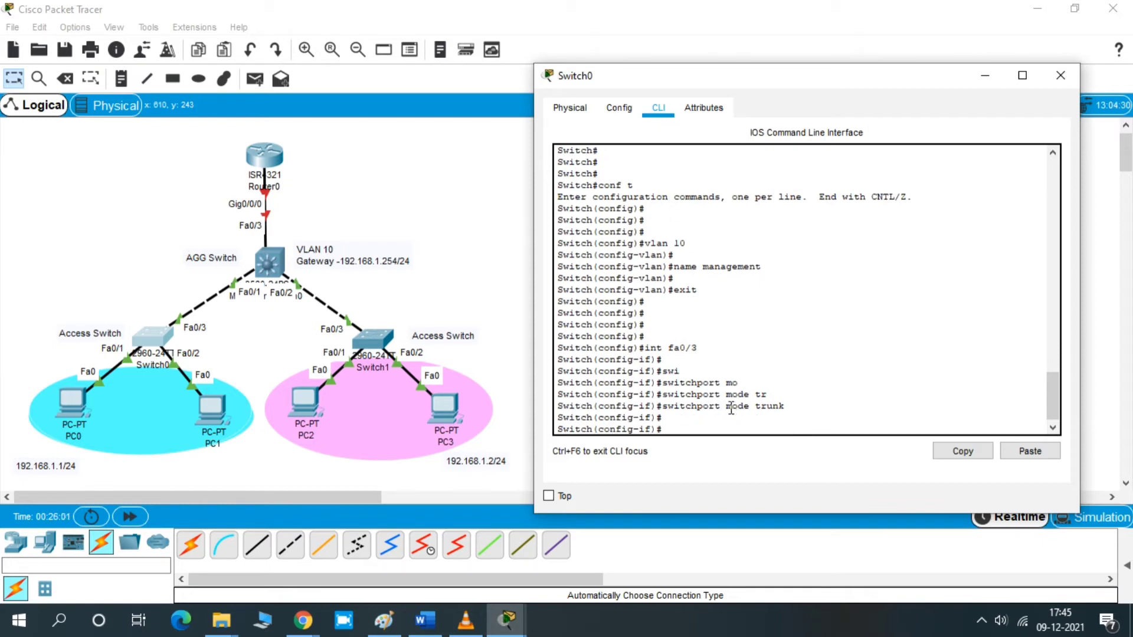
click(724, 419)
text(no sh)
key(Return)
key(Return)
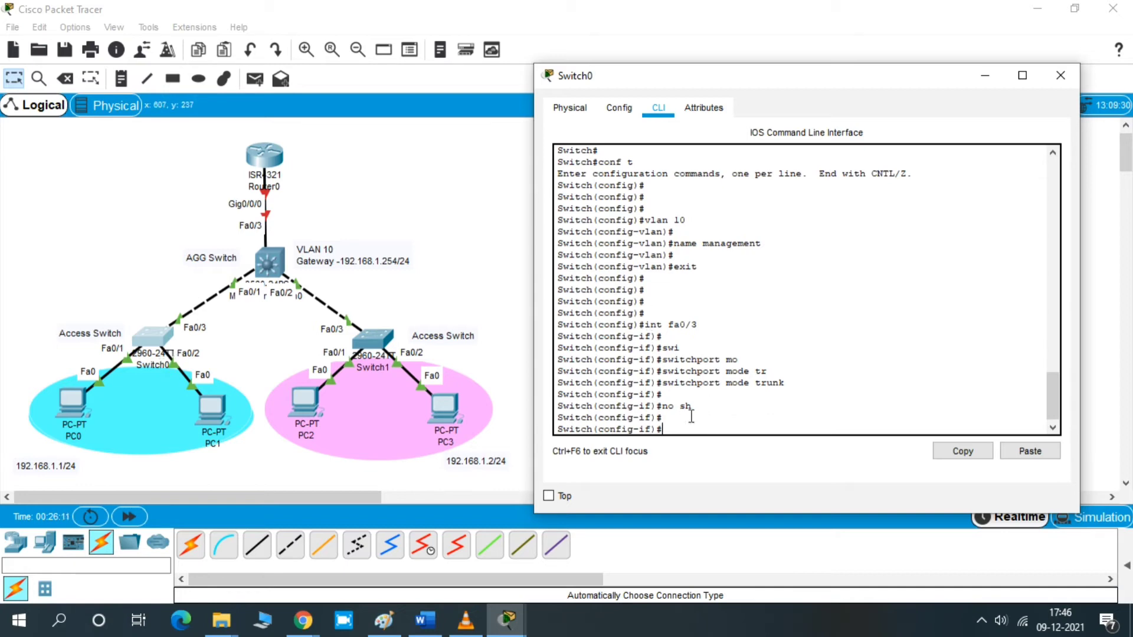
- Enter interface Fa0/1 and set it to switchport mode access
click(756, 418)
key(Return)
key(Return)
text(int)
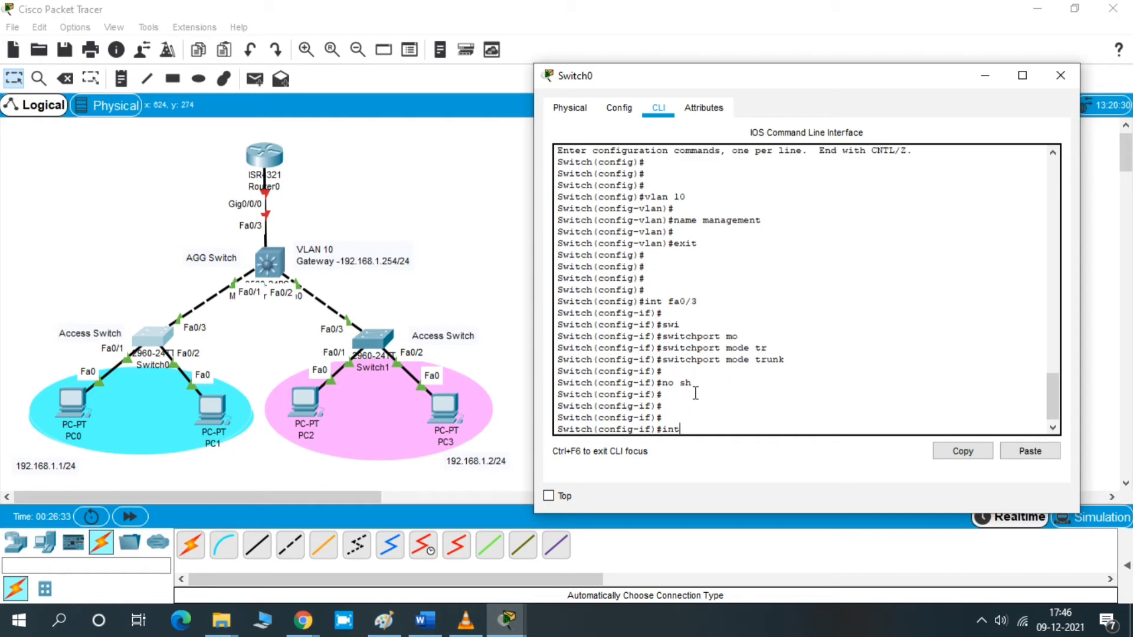
text( fa0/1)
key(Return)
key(Return)
key(Return)
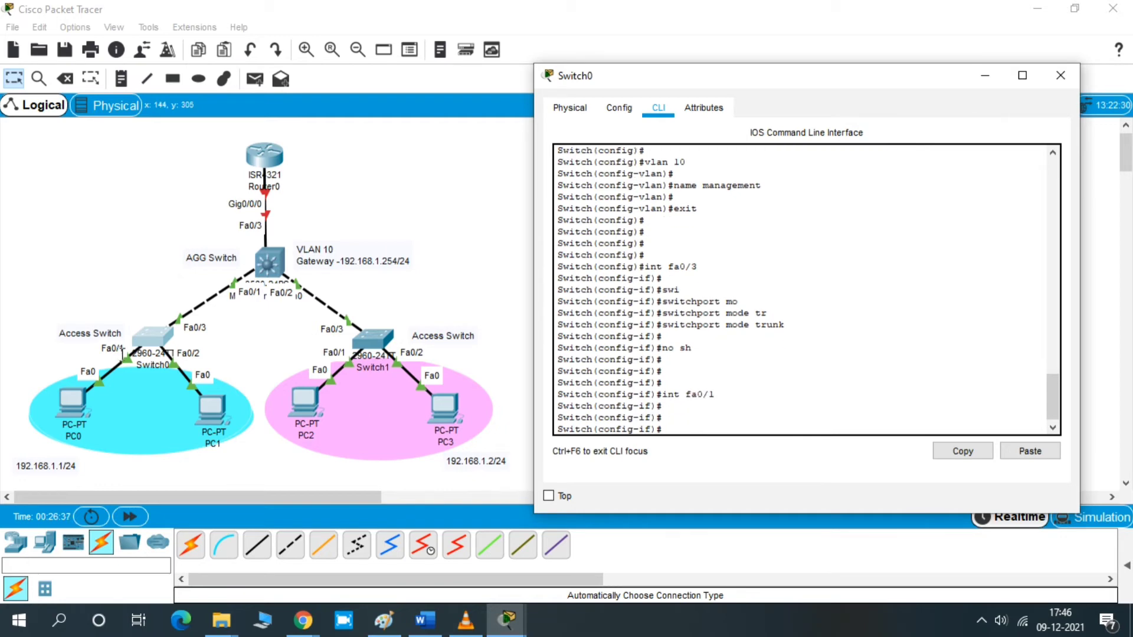
text(sw)
key(Tab)
text(mo)
key(Tab)
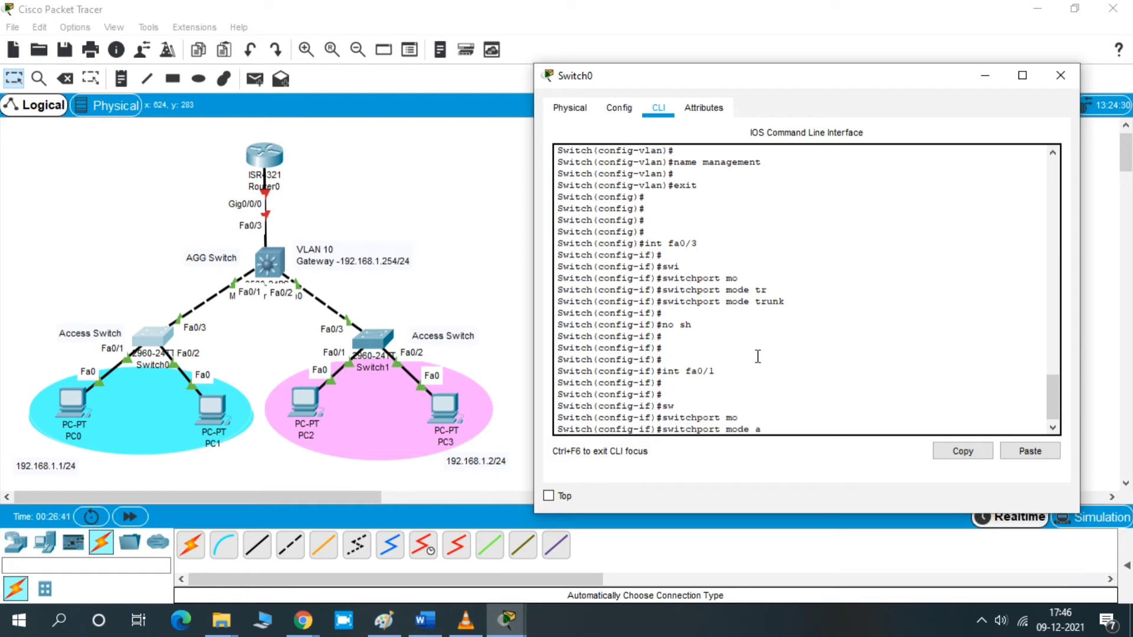
text(acc)
key(Tab)
key(Return)
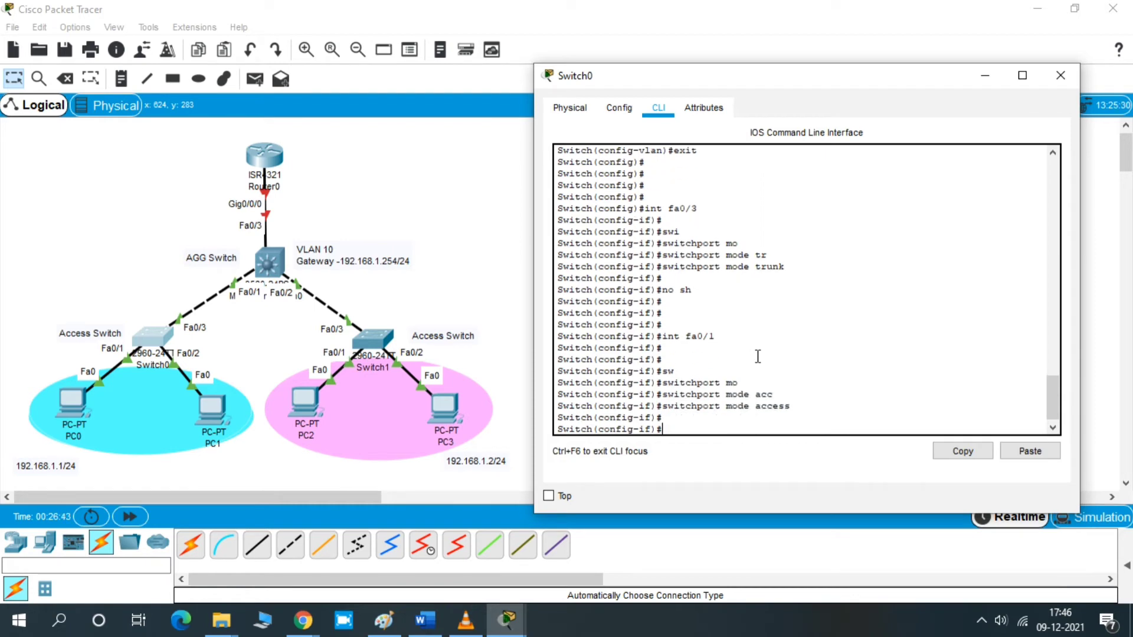
- Assign interface Fa0/1 on Switch0 to access VLAN 10 with switchport access vlan 10
text(swi)
key(Tab)
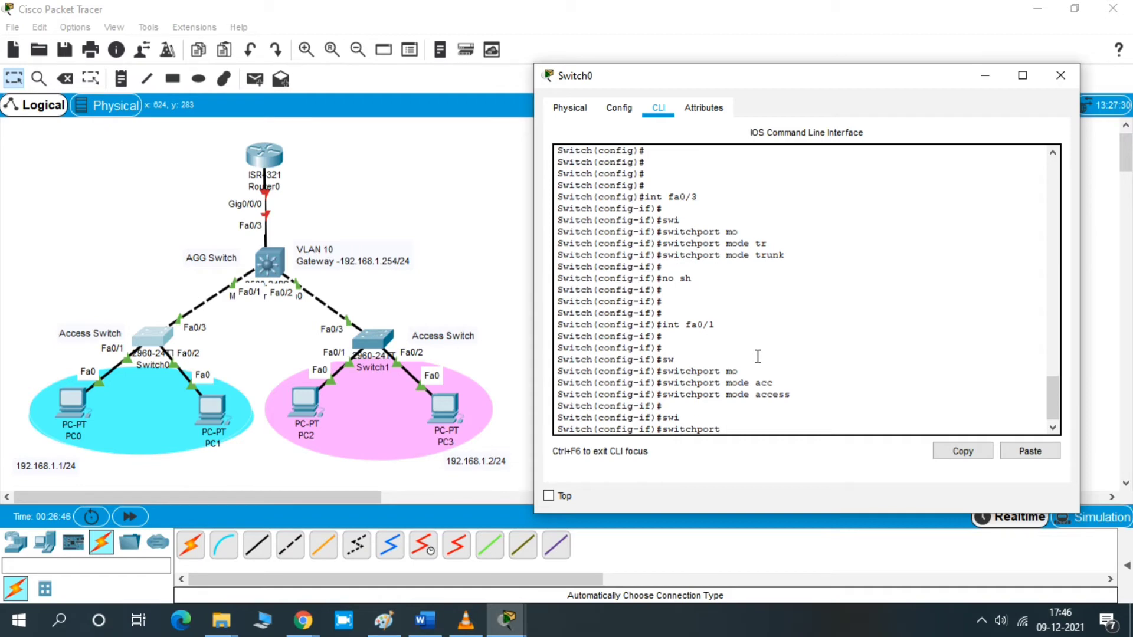
text(acc)
key(Tab)
text(vl)
key(Tab)
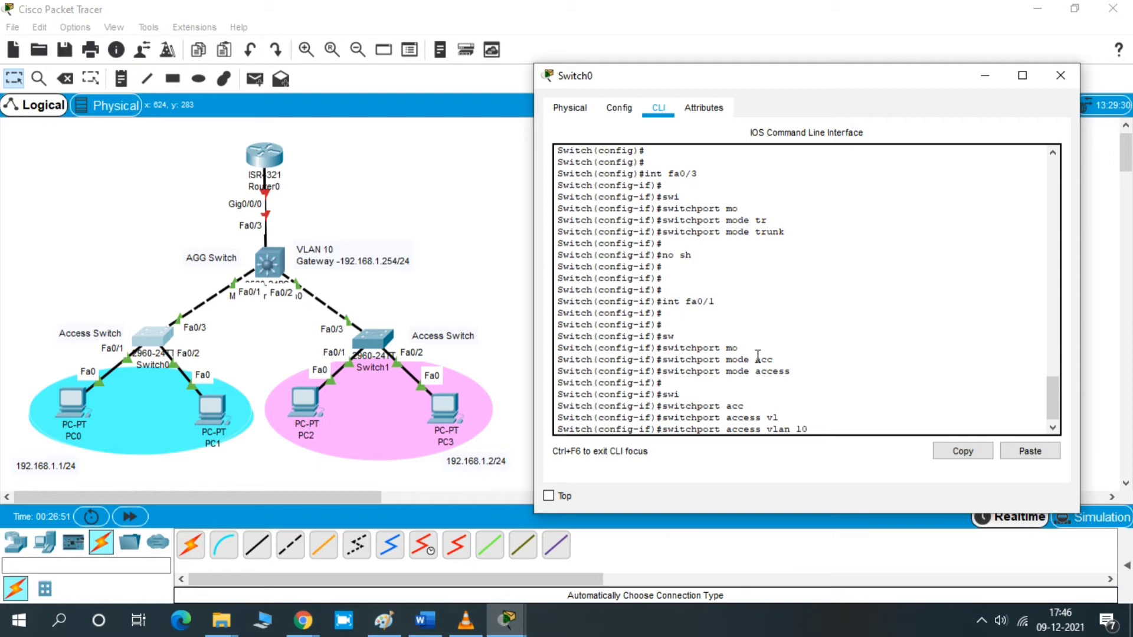
text(10)
key(Return)
key(Return)
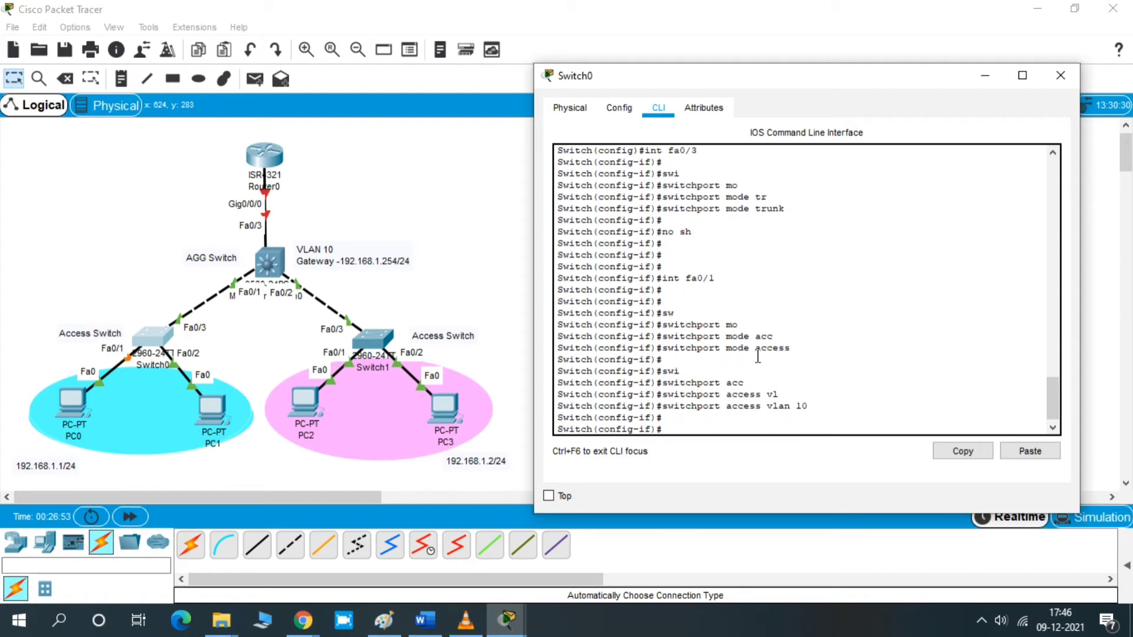
- Enable Fa0/1 with no shutdown and return to privileged EXEC mode with end
key(Return)
key(Return)
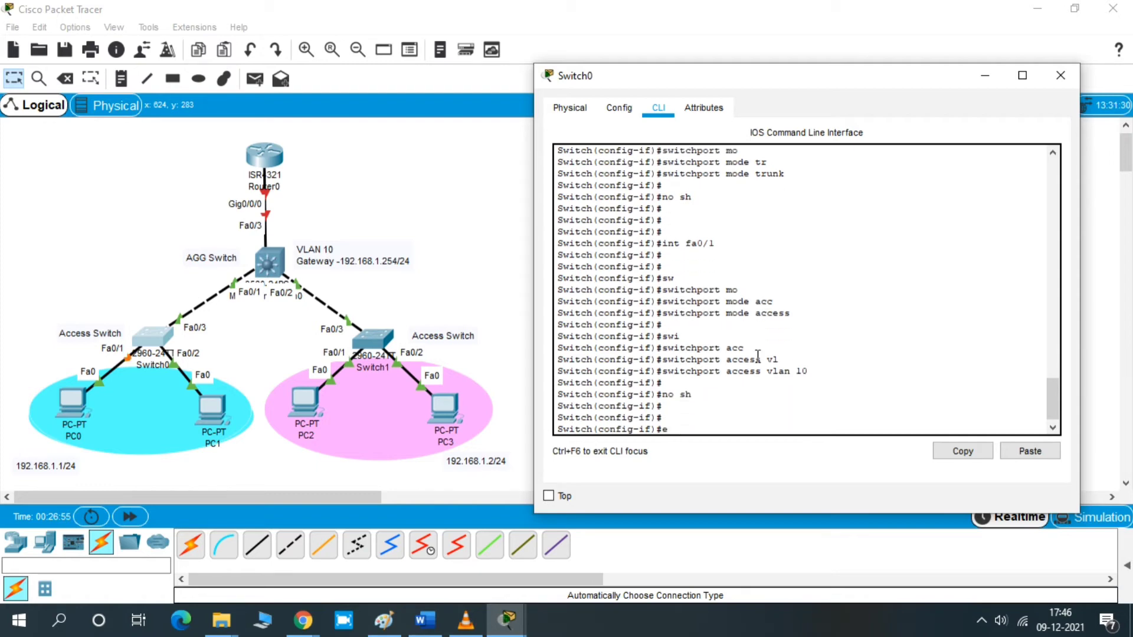
text(end)
key(Return)
key(Return)
key(Return)
key(Return)
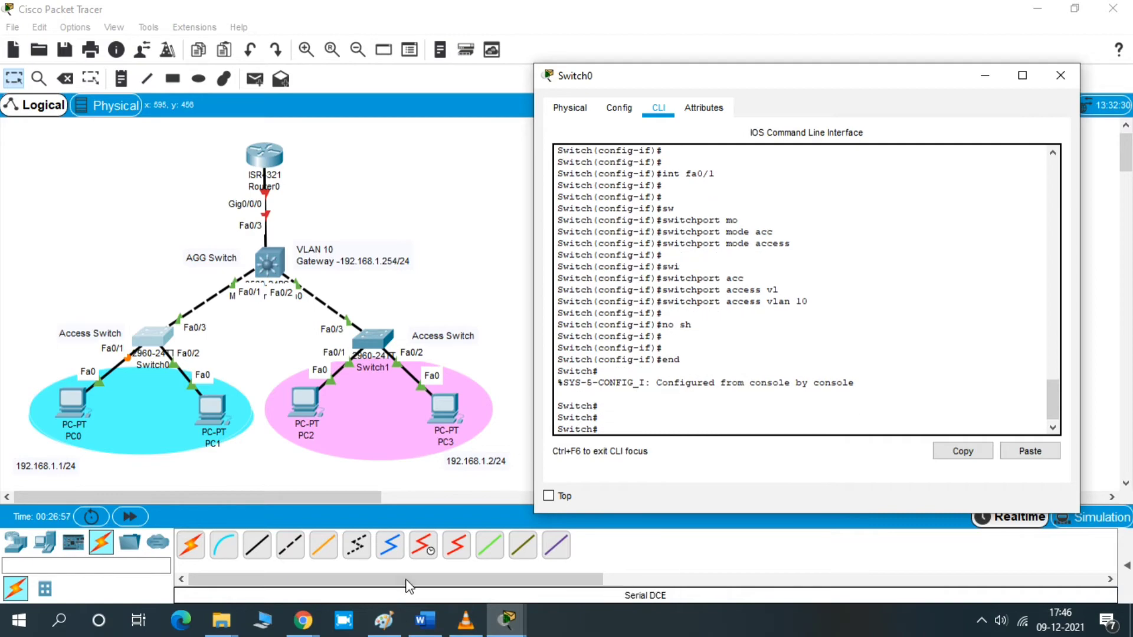
- Ping the gateway 192.168.1.254 again from PC0's command prompt, then close the PC0 and Switch0 windows
mouse_move(506, 620)
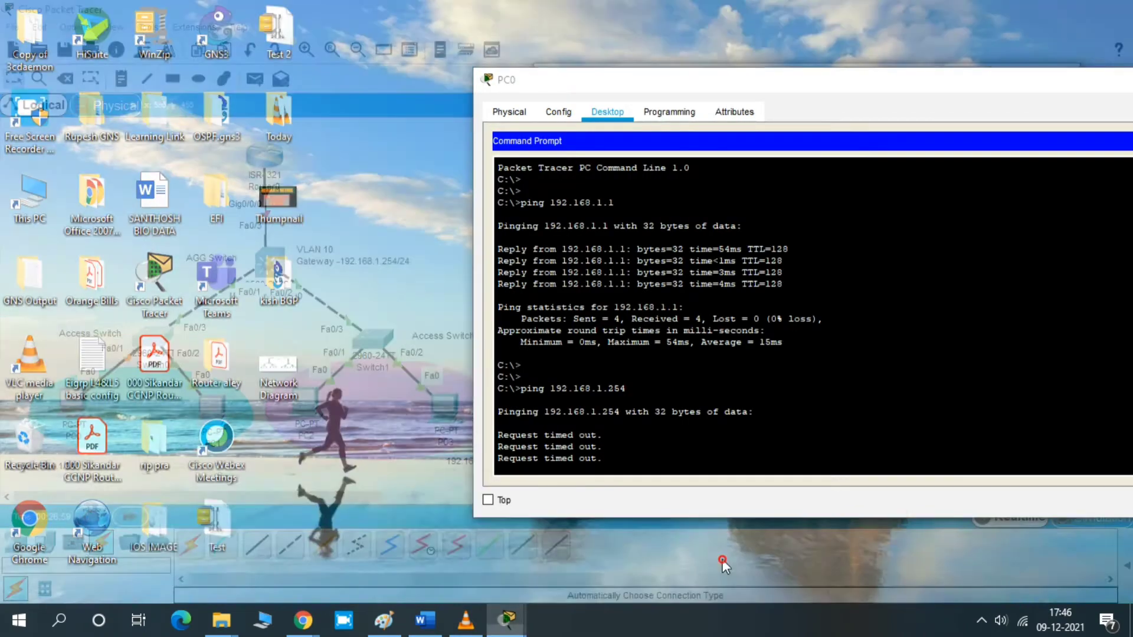
click(723, 558)
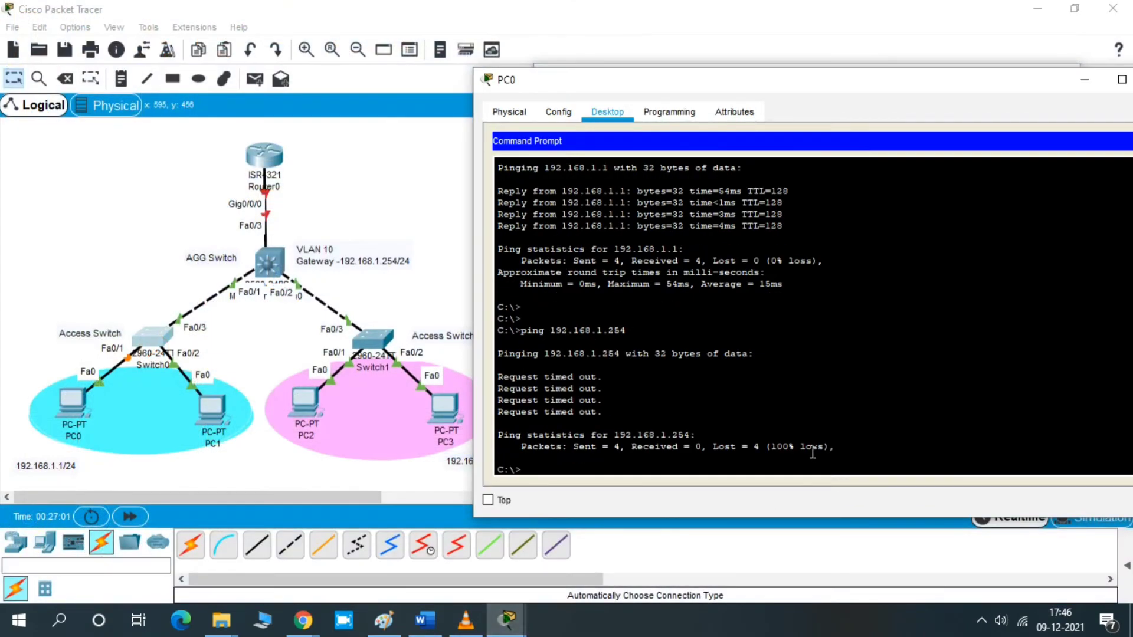
key(Return)
key(Return)
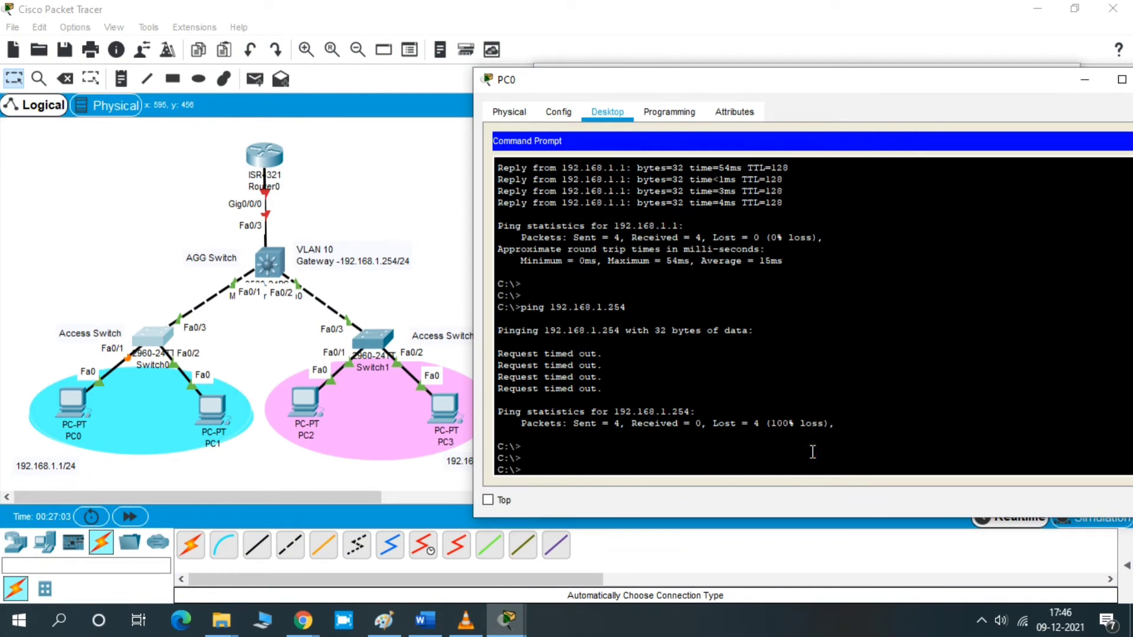
key(Up)
key(Return)
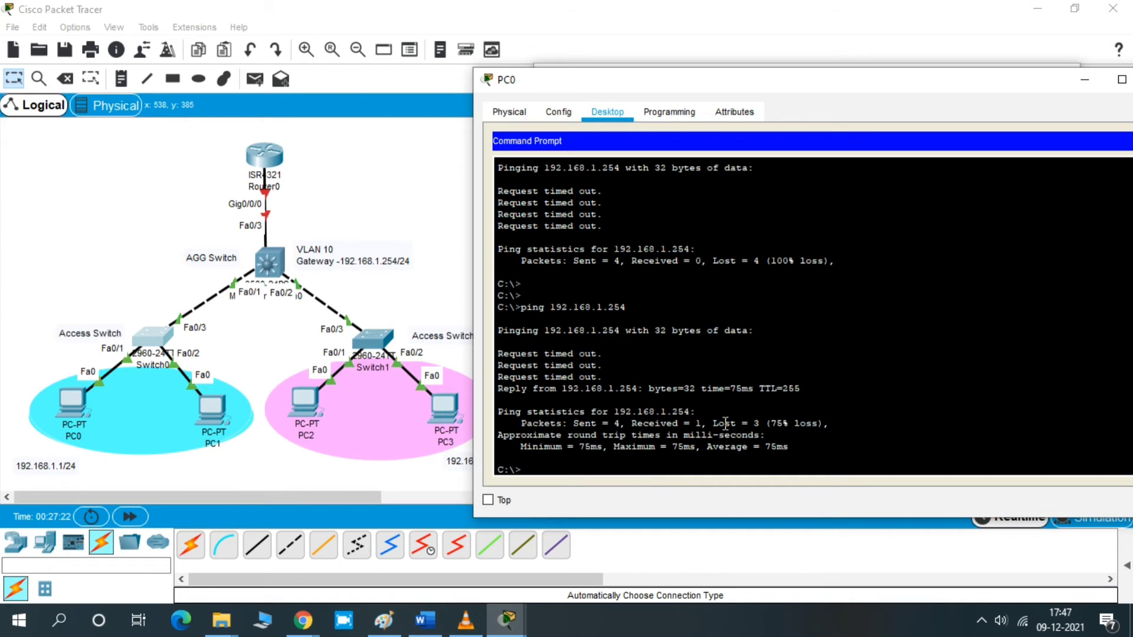
key(Return)
key(Return)
key(Up)
key(Return)
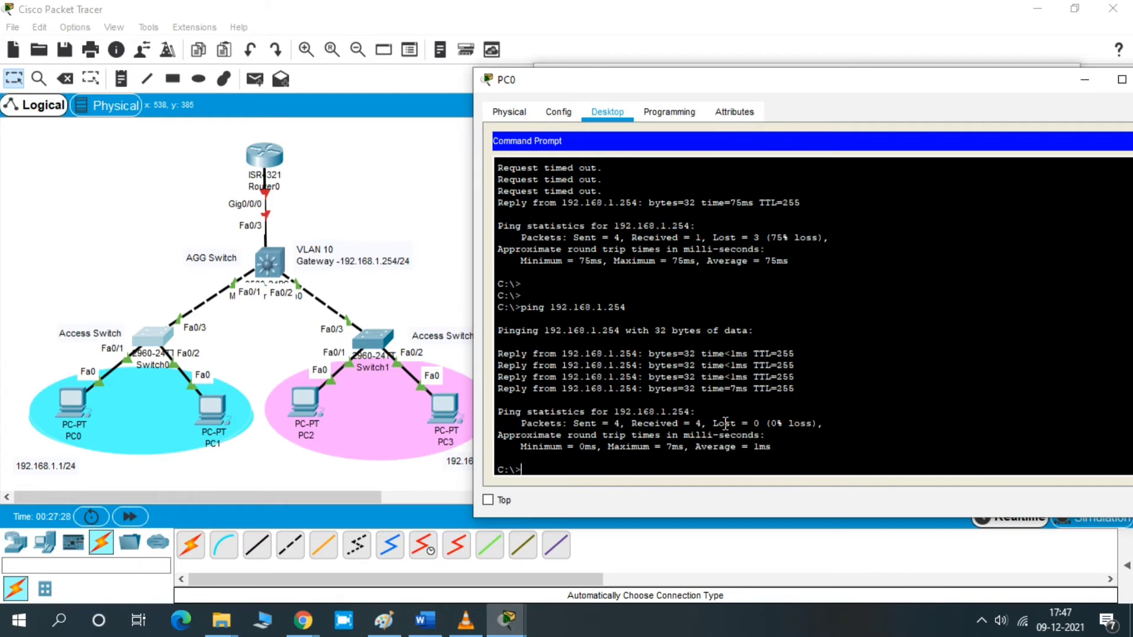
key(Return)
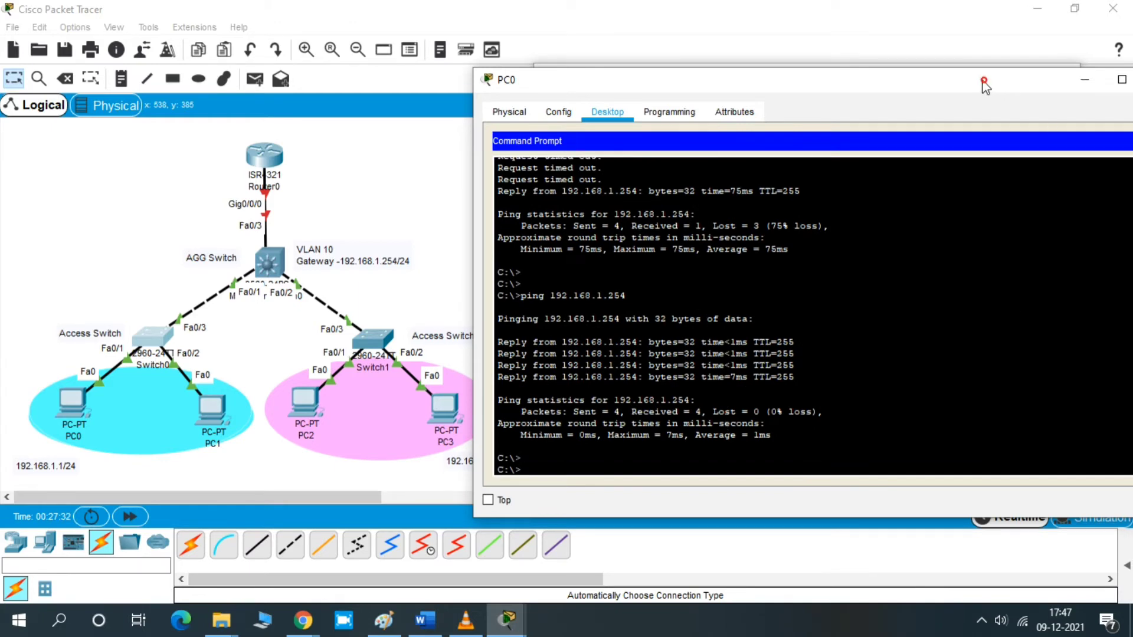
drag(981, 84, 961, 81)
click(1061, 79)
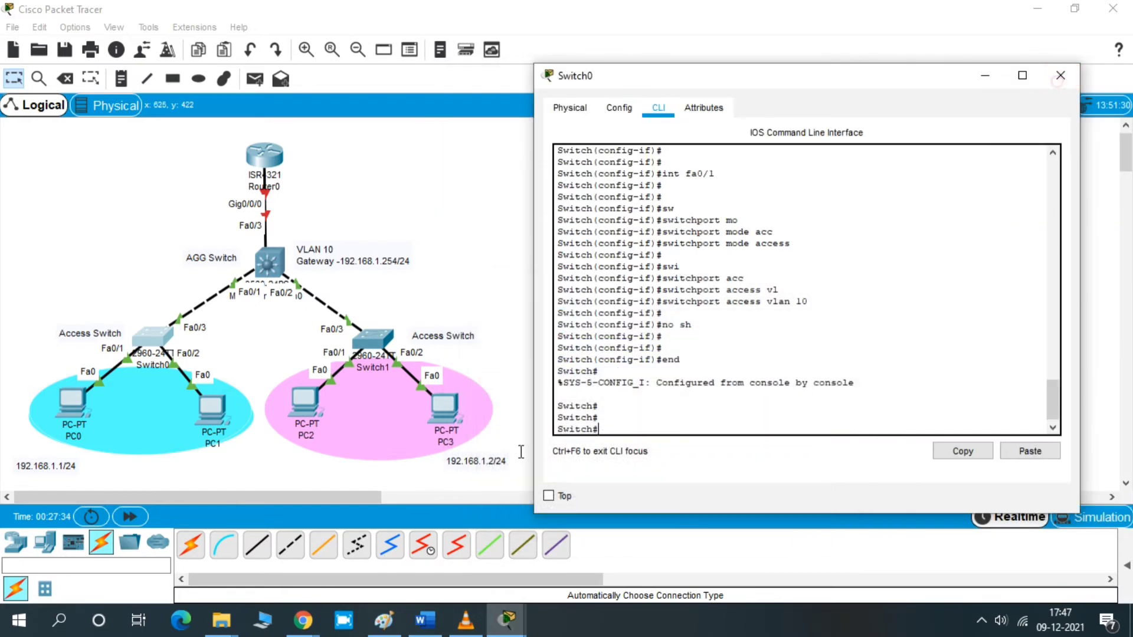
click(985, 75)
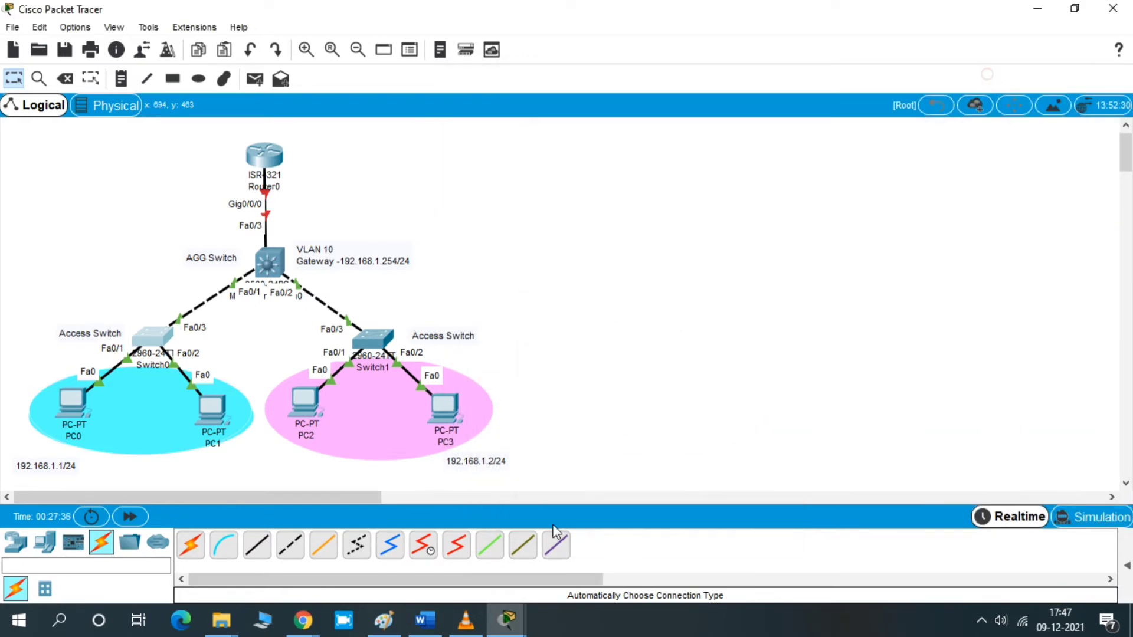
- Switch to Word and append "--Completed" to the Task 1 line, then minimize the document
click(424, 620)
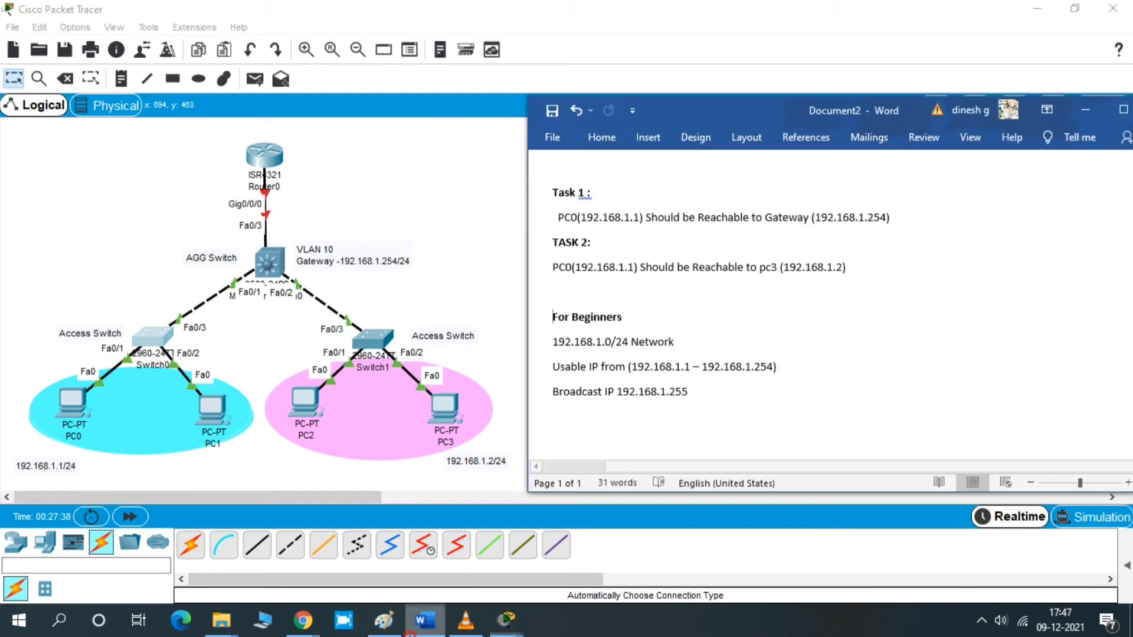
click(939, 219)
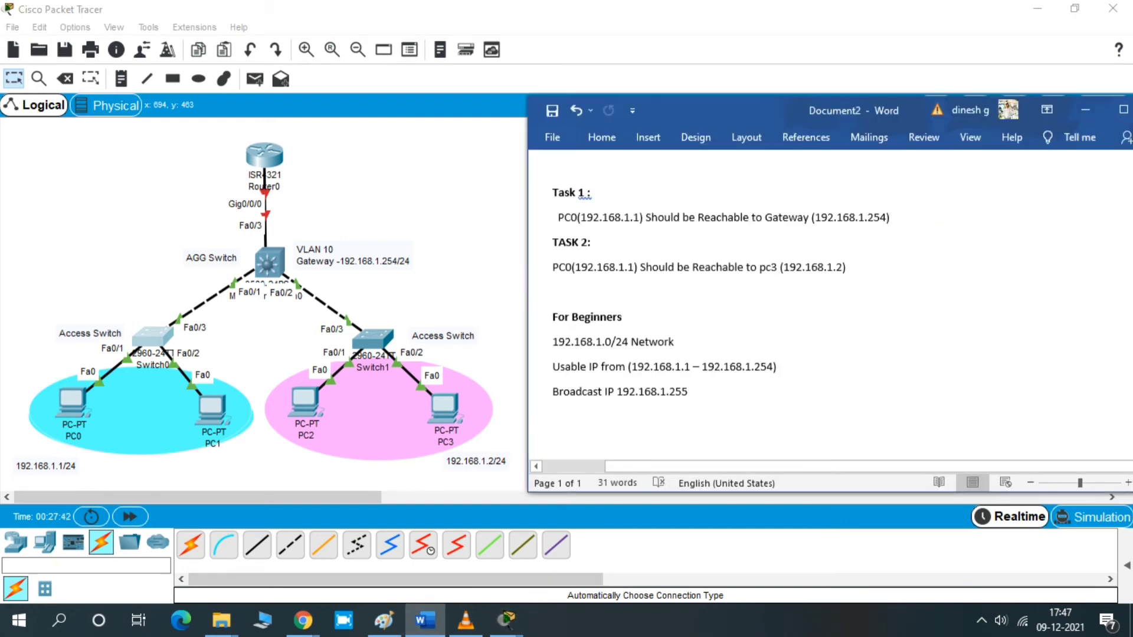
text(--Co)
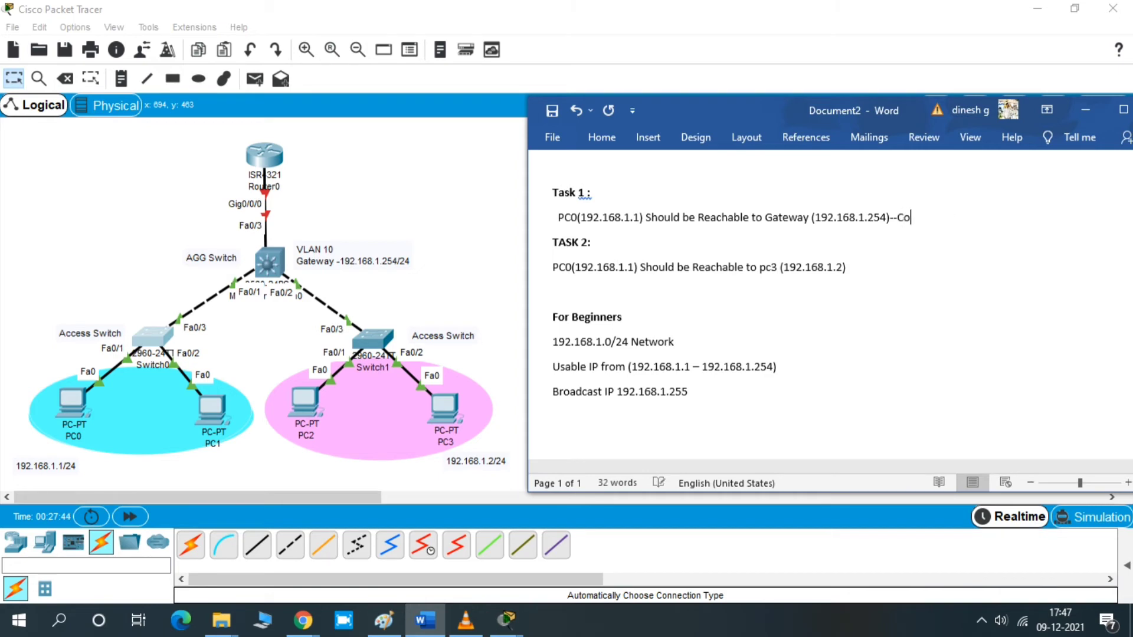
text(mpleted)
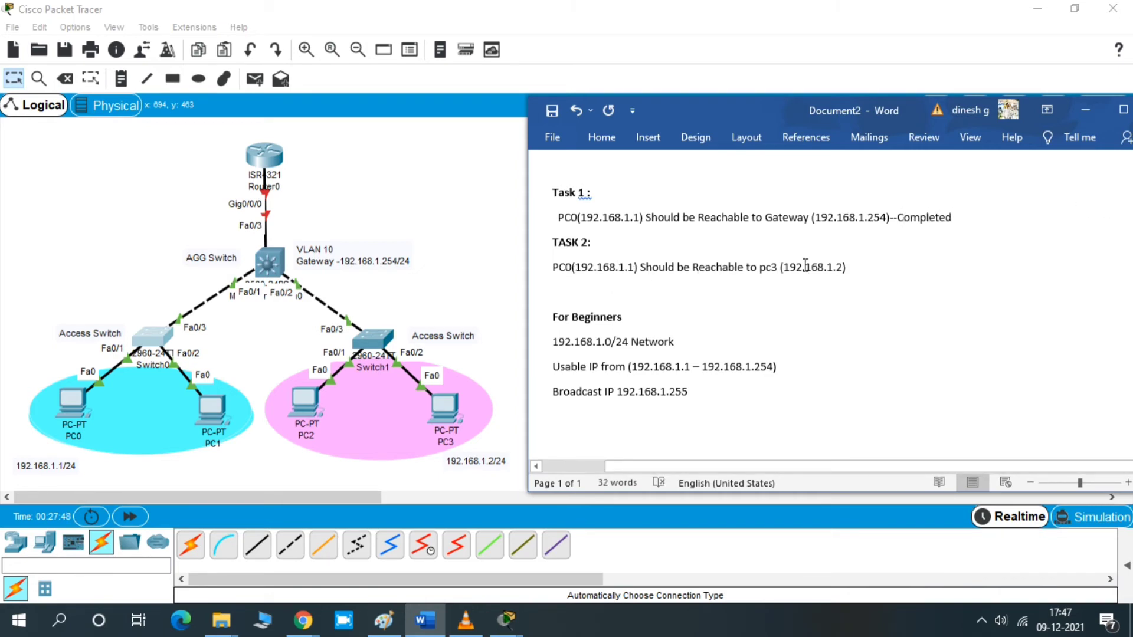
click(1085, 110)
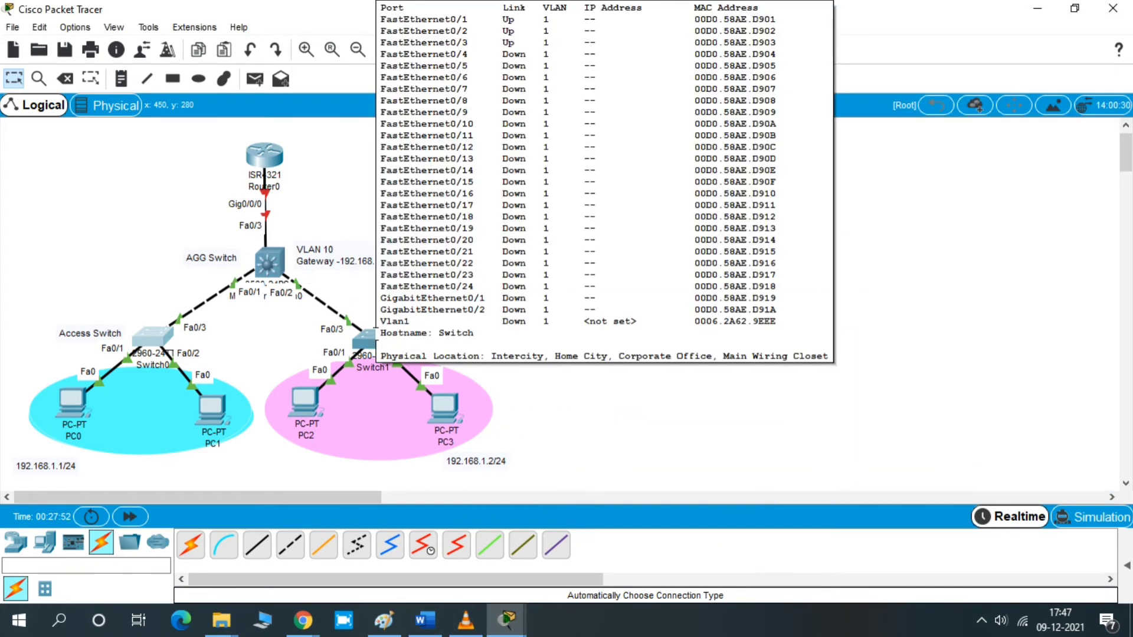
- Open Switch1's command line and enter privileged EXEC and global configuration modes with en and conf t
click(375, 332)
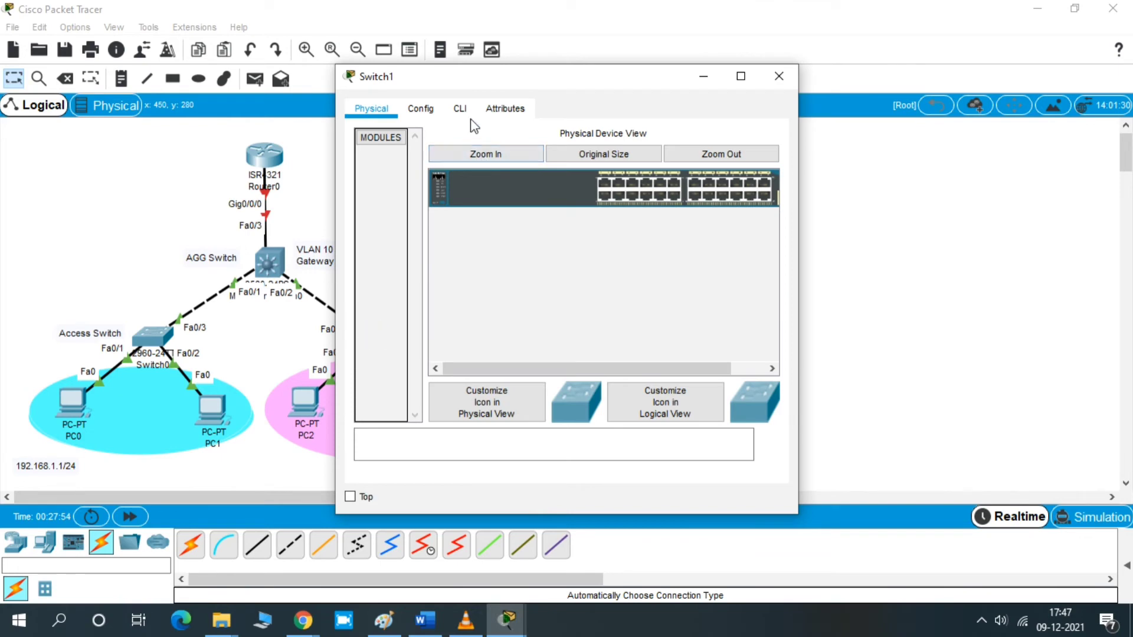
click(462, 110)
drag(480, 83, 684, 81)
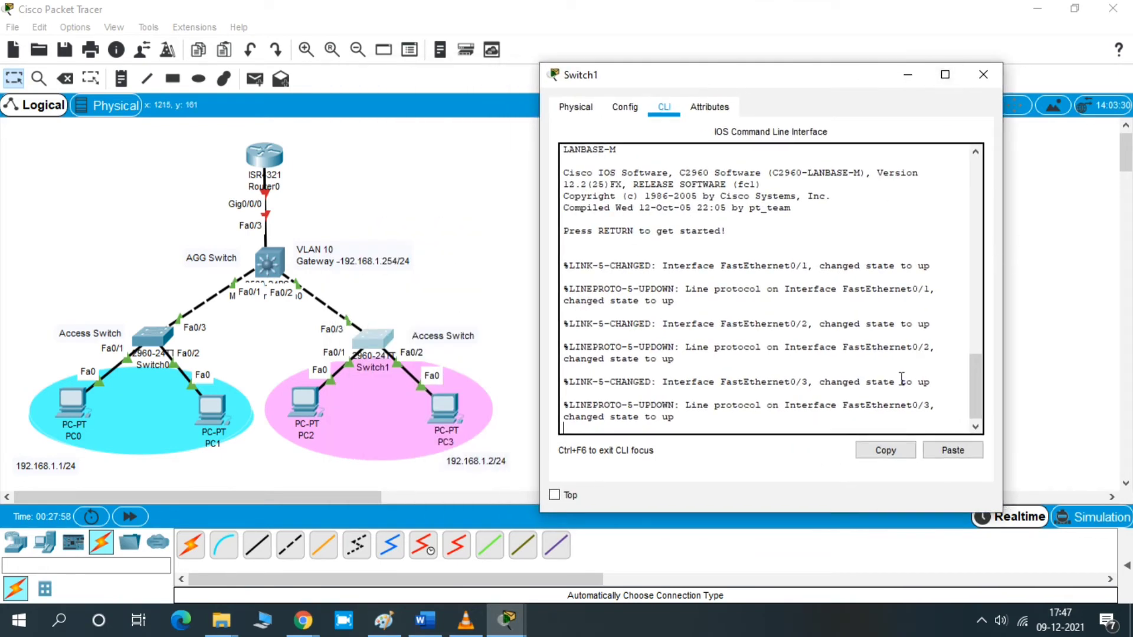
key(Return)
key(Return)
key(Return)
text(en)
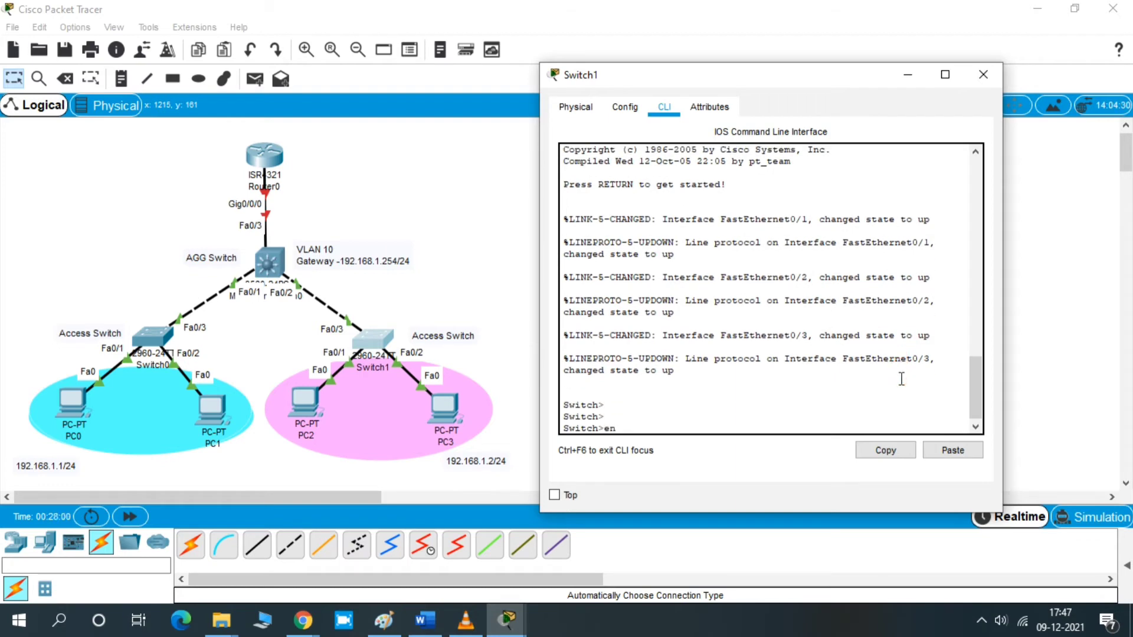
key(Return)
key(Return)
key(Return)
text(co)
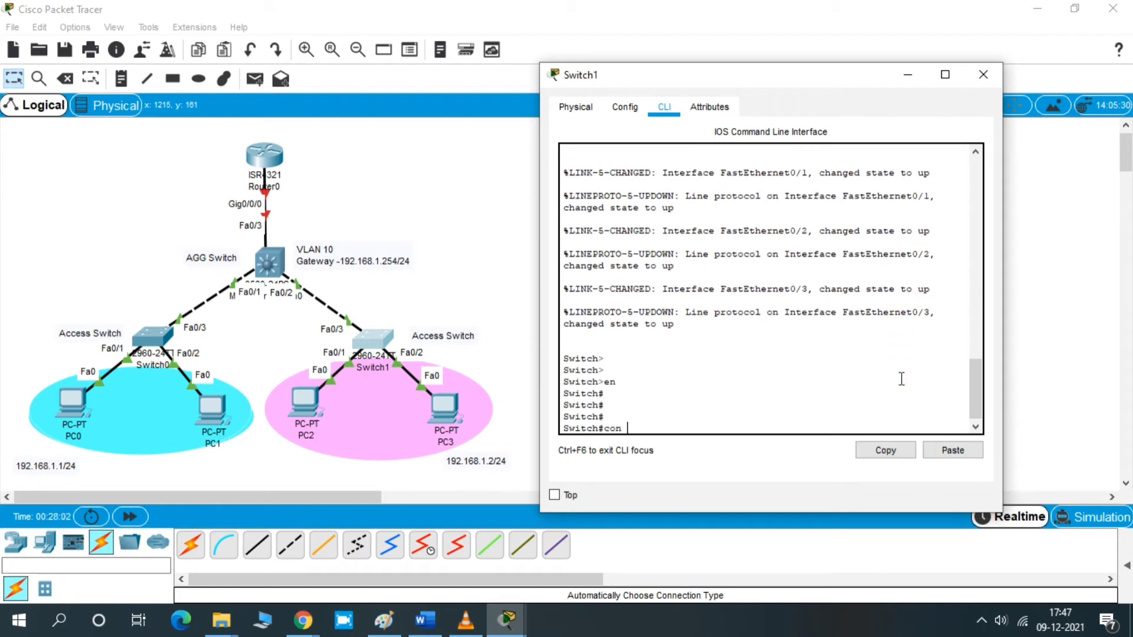
text(nf t)
key(Return)
key(Return)
key(Return)
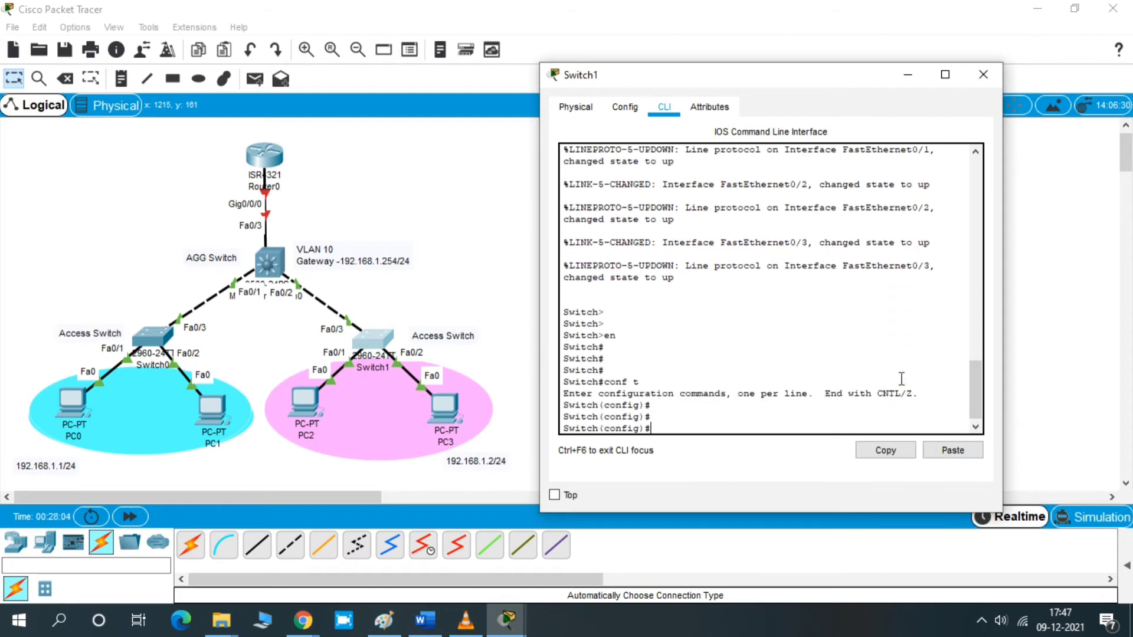
- Create VLAN 10 named management on Switch1 and exit VLAN configuration
text(vlan 10)
key(Return)
key(Return)
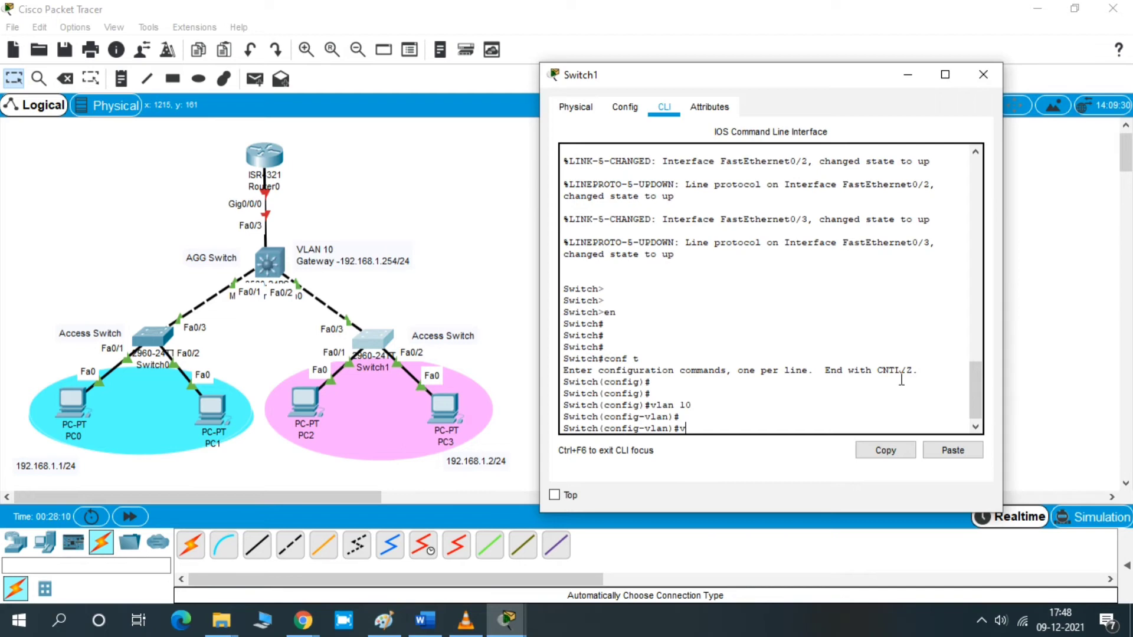
key(BackSpace)
text(name manag)
key(Return)
key(Return)
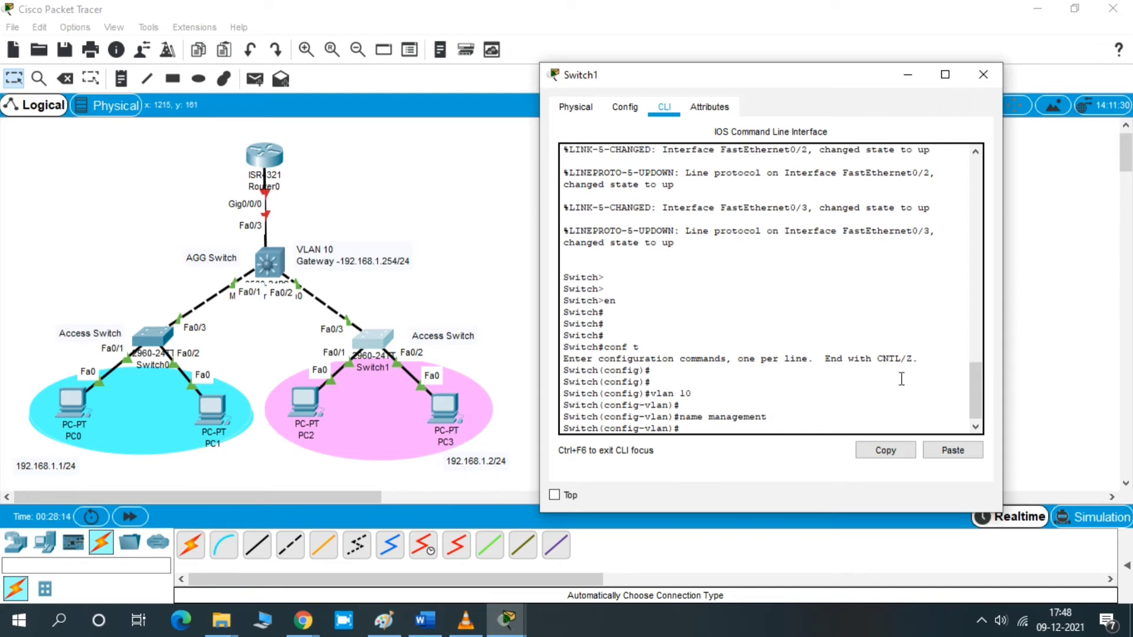
text(exit)
key(Return)
key(Return)
key(Return)
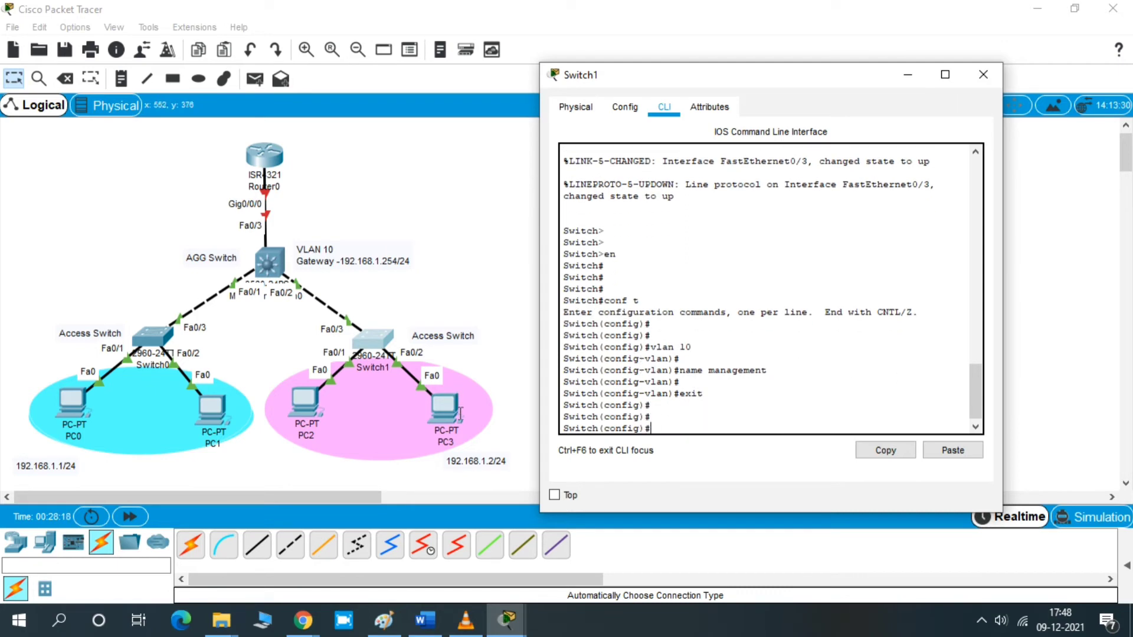
- Enter interface Fa0/2 on Switch1 and set it to switchport mode access
text(int f)
key(Return)
key(Return)
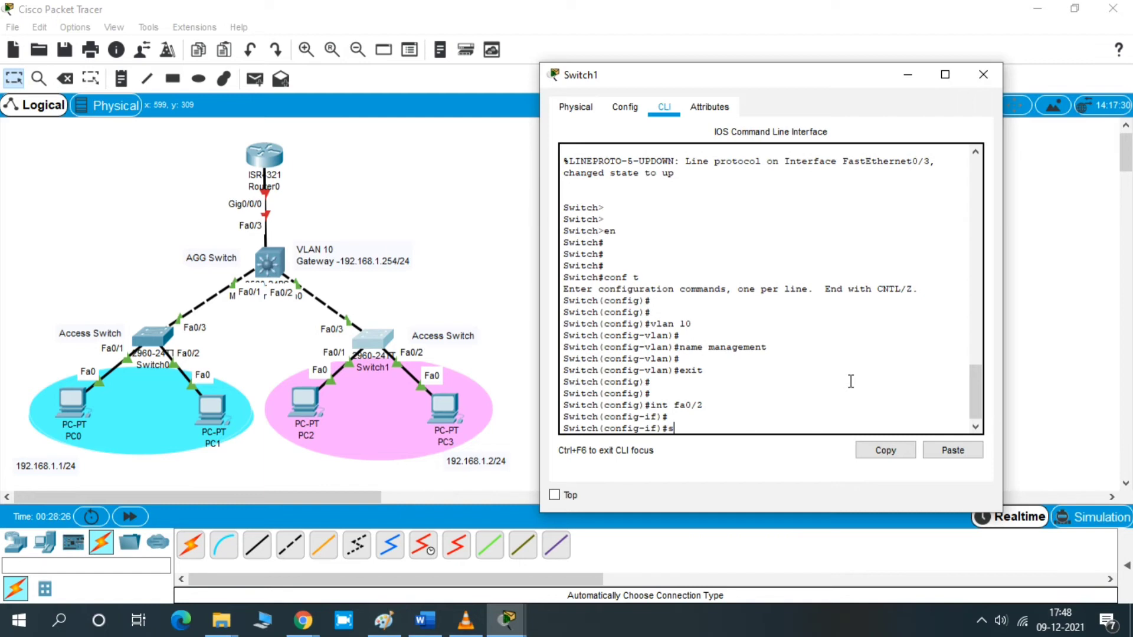
text(swi)
key(Tab)
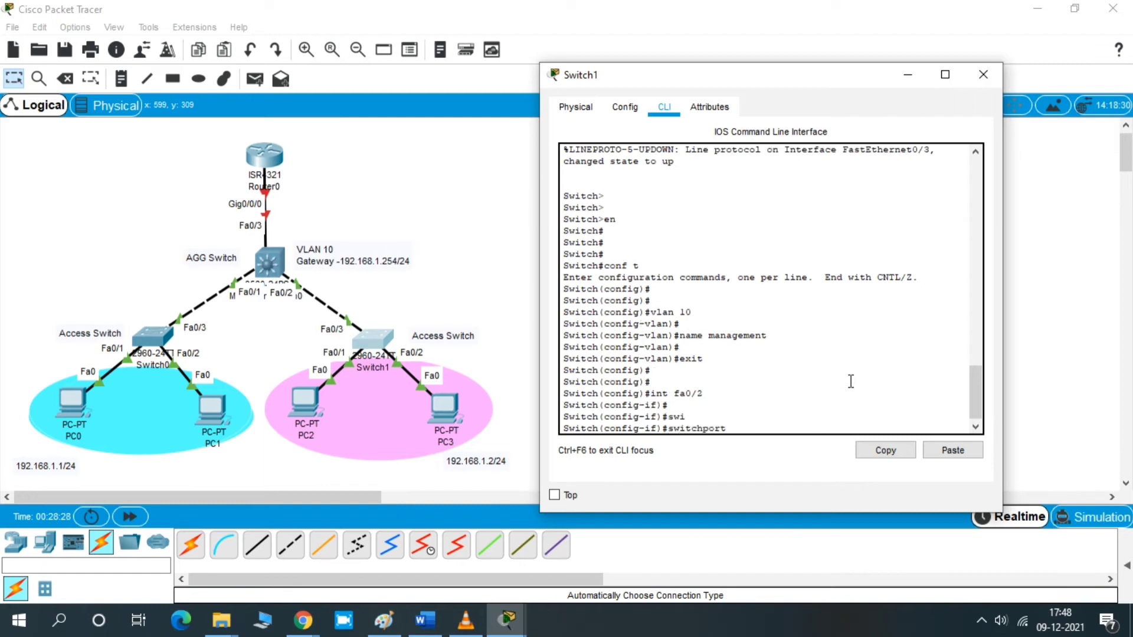
text(mo)
key(Tab)
text(acc)
key(Tab)
key(Return)
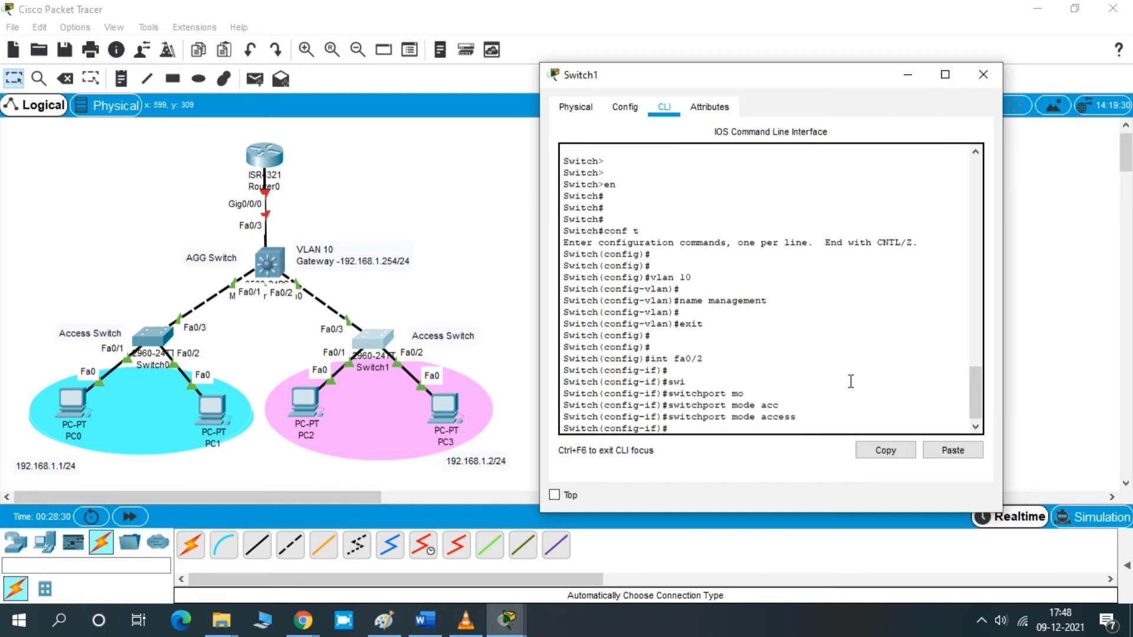
- Assign Fa0/2 to access VLAN 10 with switchport access vlan 10
text(sw)
key(Tab)
text(acc)
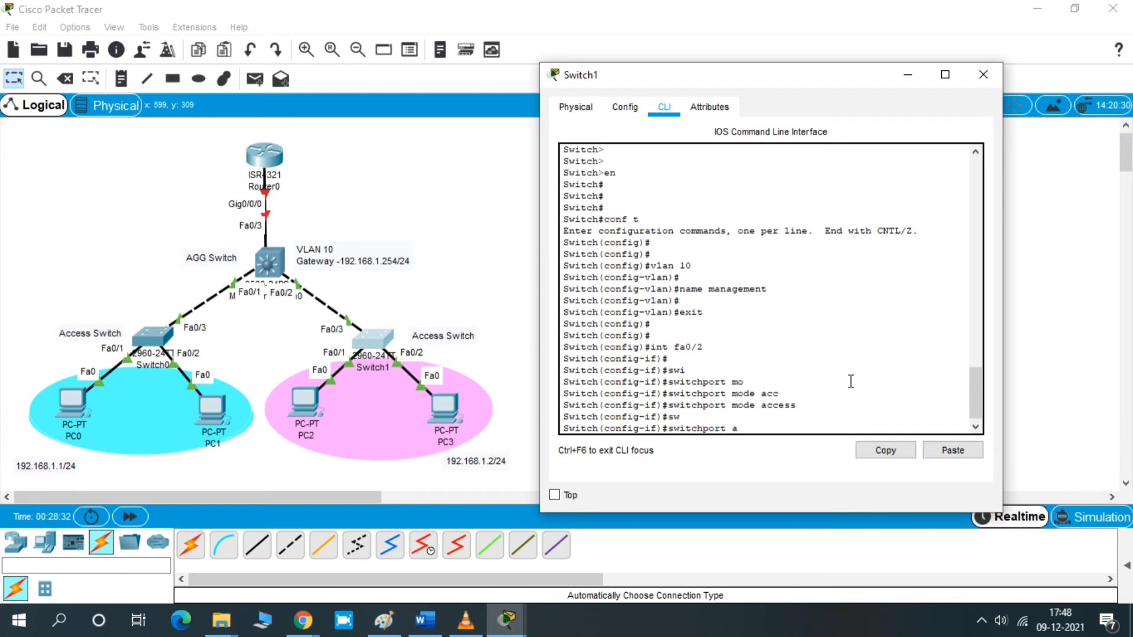
key(Tab)
text(vl)
key(Tab)
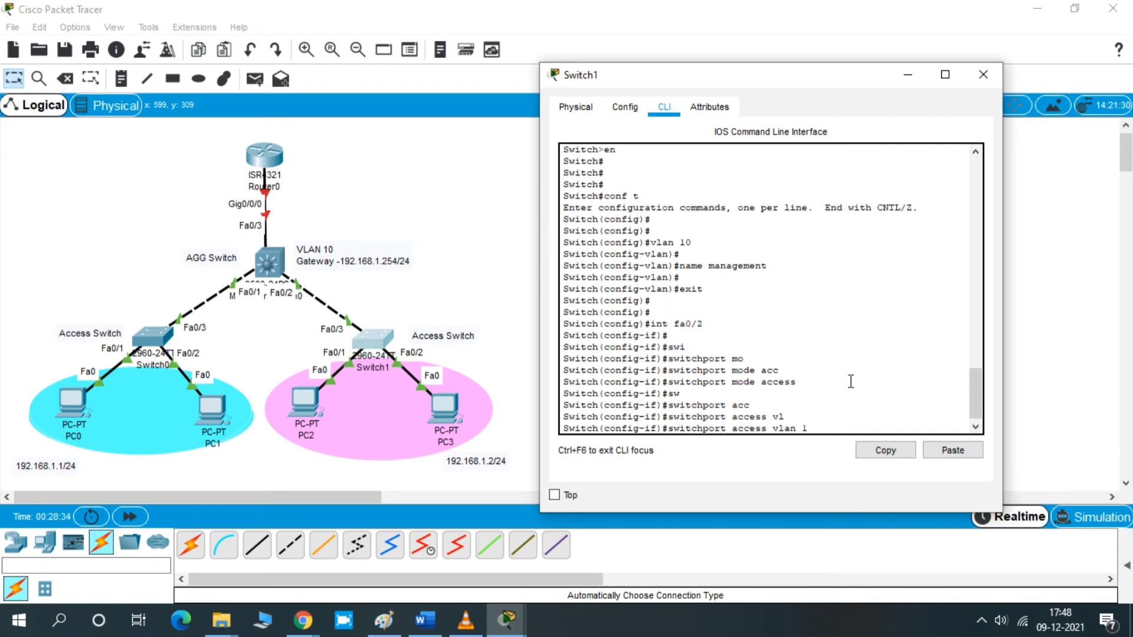
text(10)
key(Return)
key(Return)
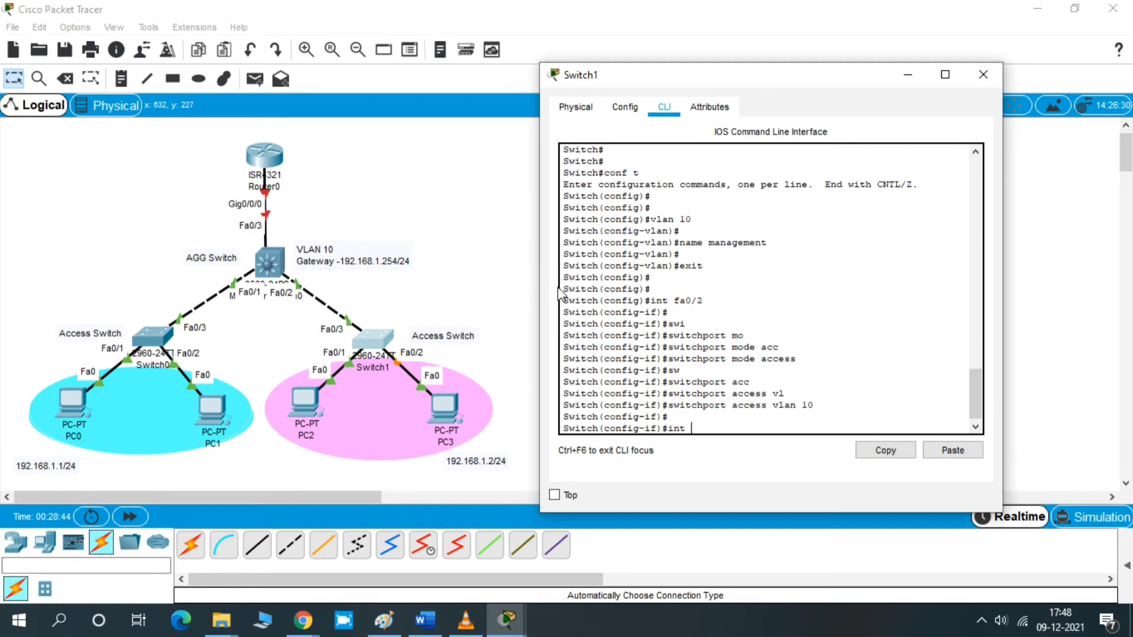
- Enter interface Fa0/3 on Switch1 and set it to switchport mode trunk
text(fa0/3)
key(Return)
key(Return)
key(Return)
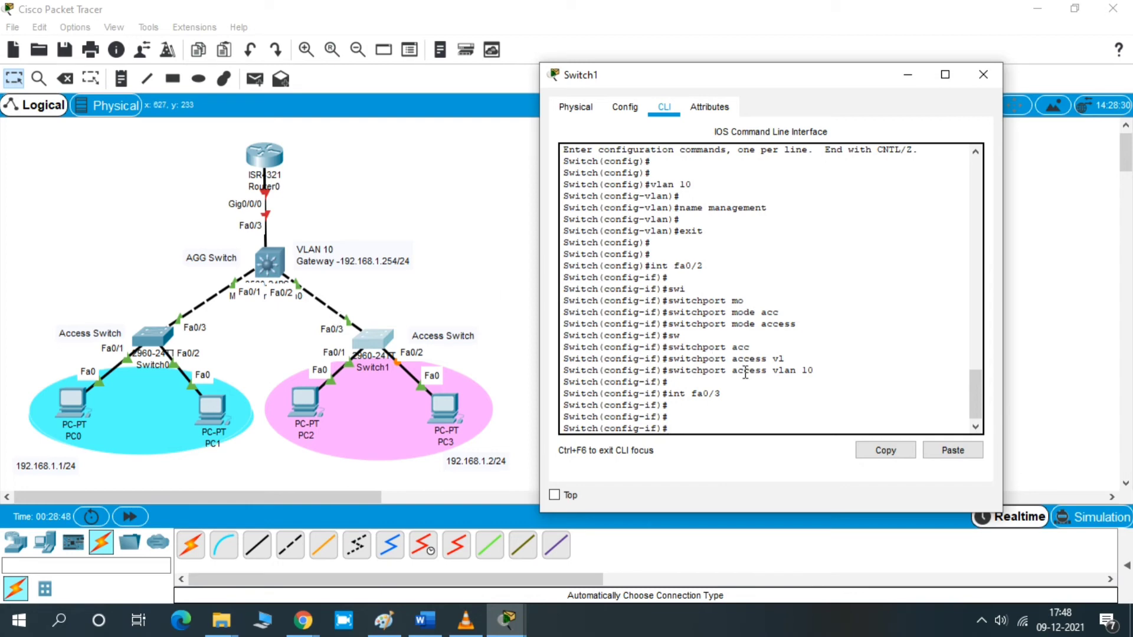
text(swi)
key(Tab)
text(m)
key(Tab)
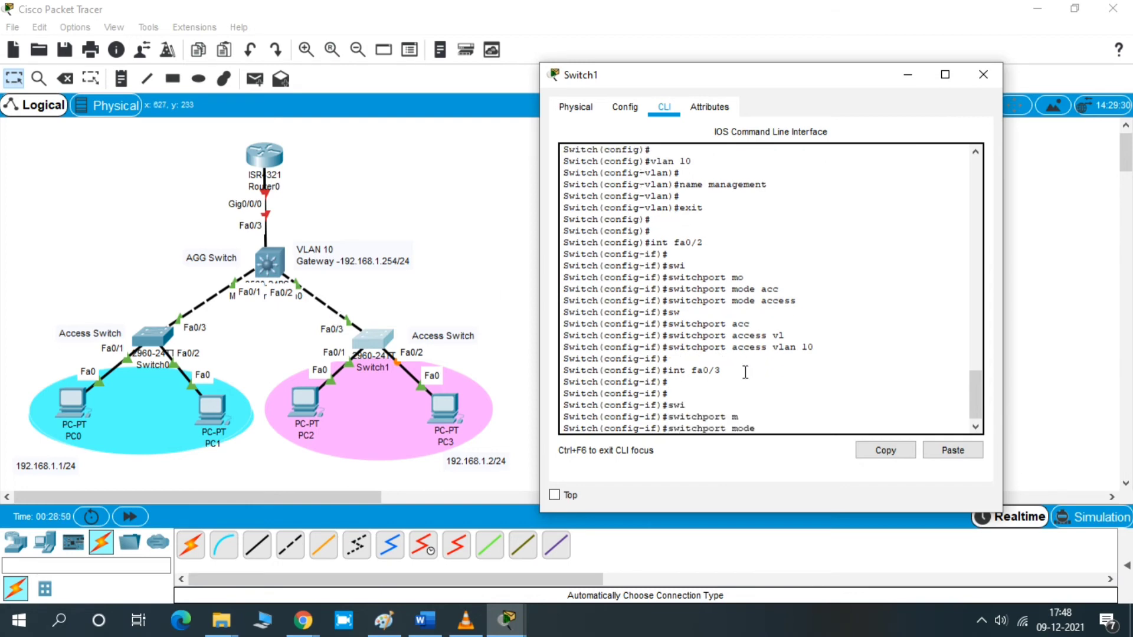
text(tr)
key(Tab)
key(Return)
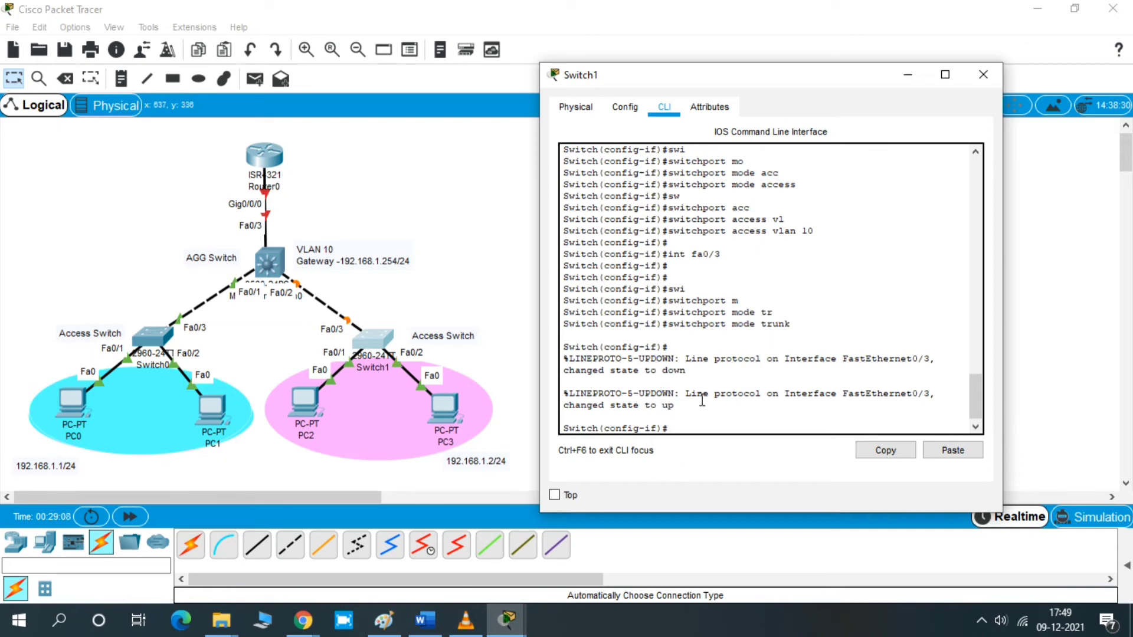
- Re-apply switchport mode trunk on Fa0/3 of Switch1 and return to privileged mode with end
key(Return)
key(Return)
key(Up)
key(Return)
key(Return)
key(Return)
key(Return)
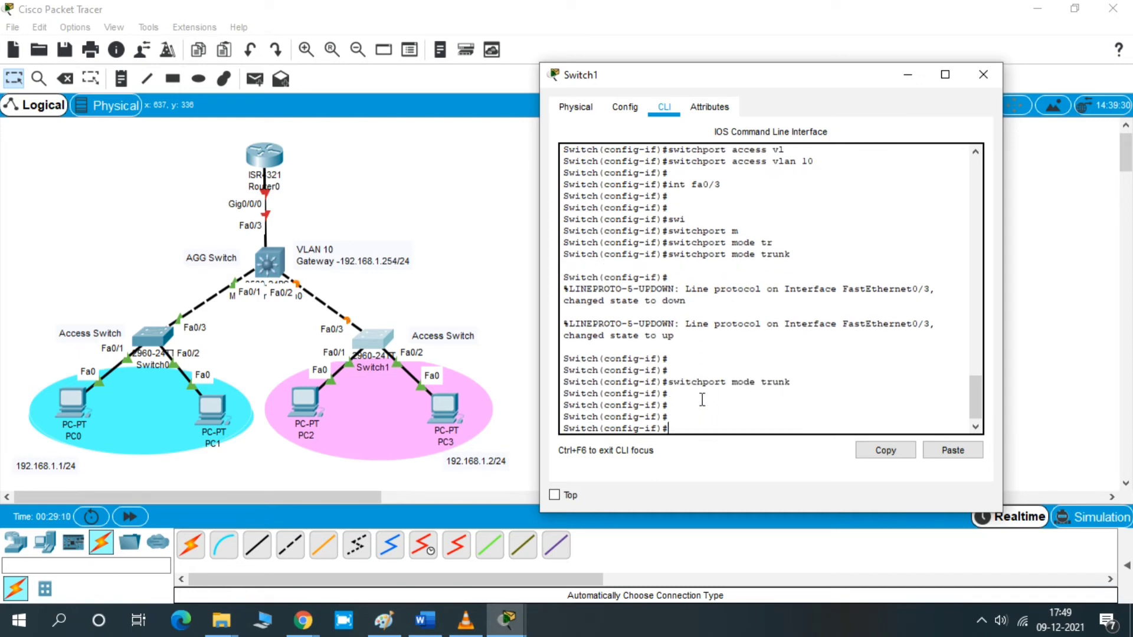
text(end)
key(Return)
key(Return)
key(Return)
key(Return)
key(Return)
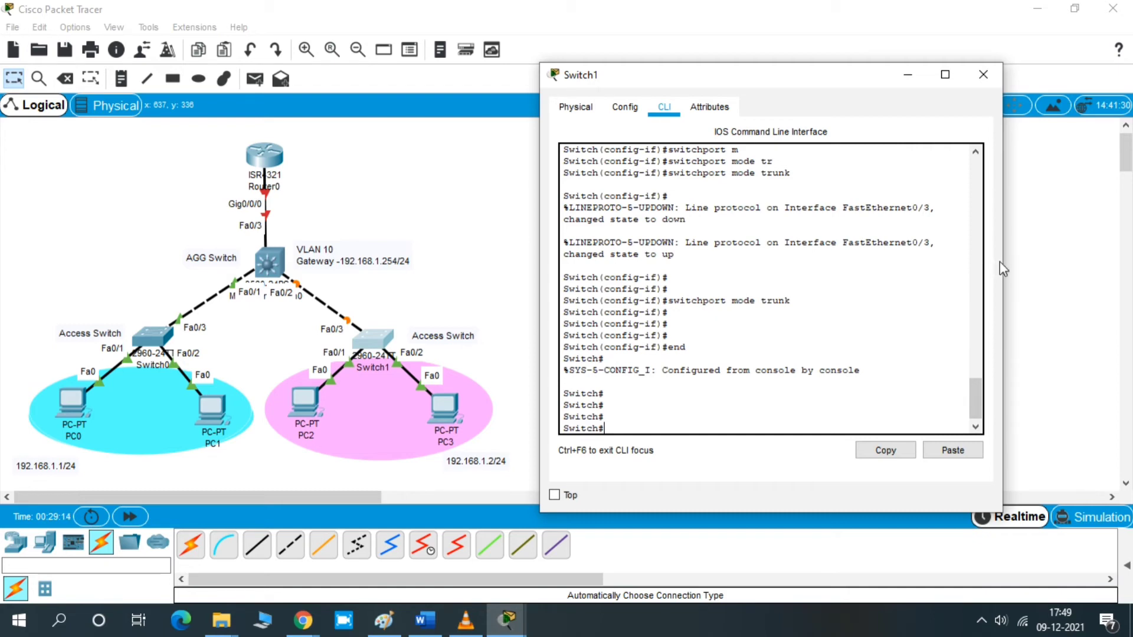
- Widen the Switch1 CLI window and display the interface summary with show ip interface brief
drag(1003, 261, 1050, 263)
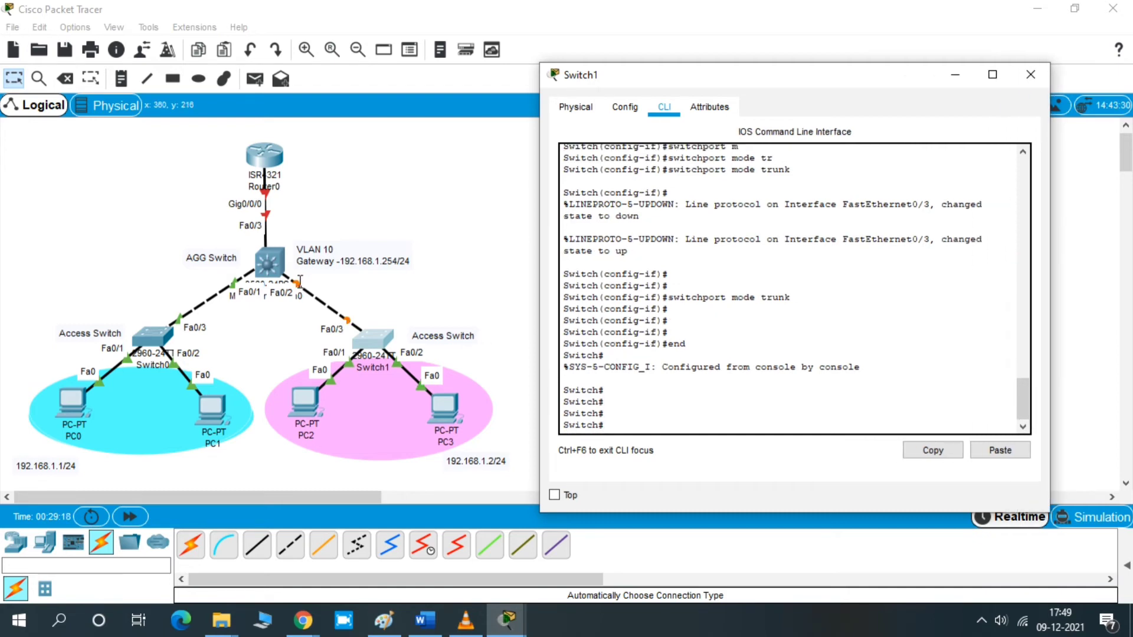
click(652, 399)
key(Return)
key(Return)
text(s)
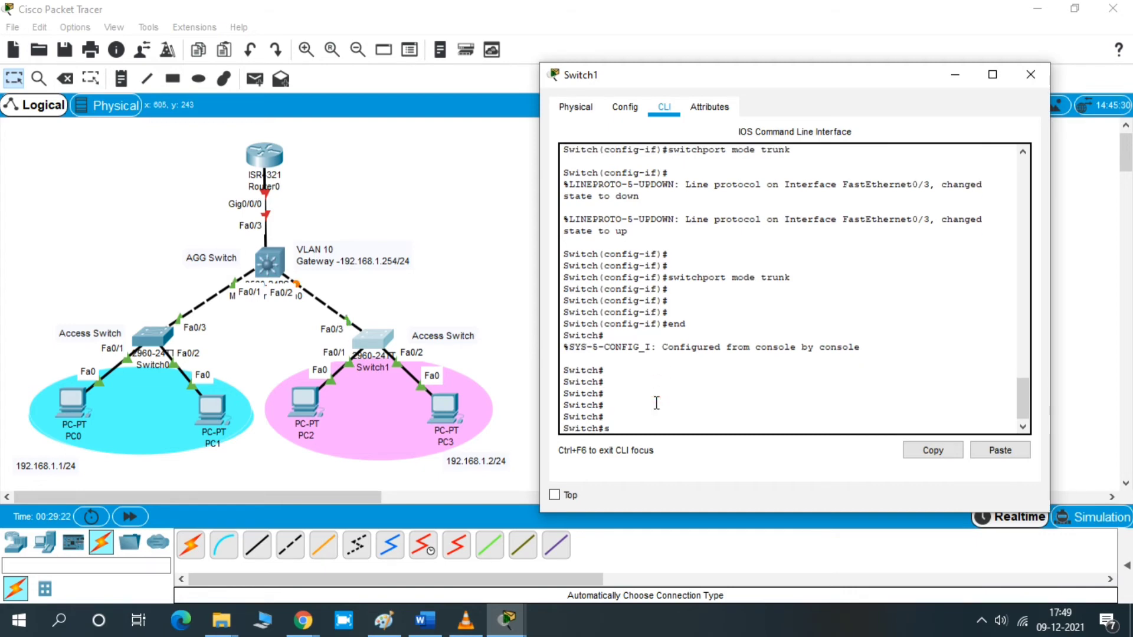
text(h ip int brief)
key(Return)
key(space)
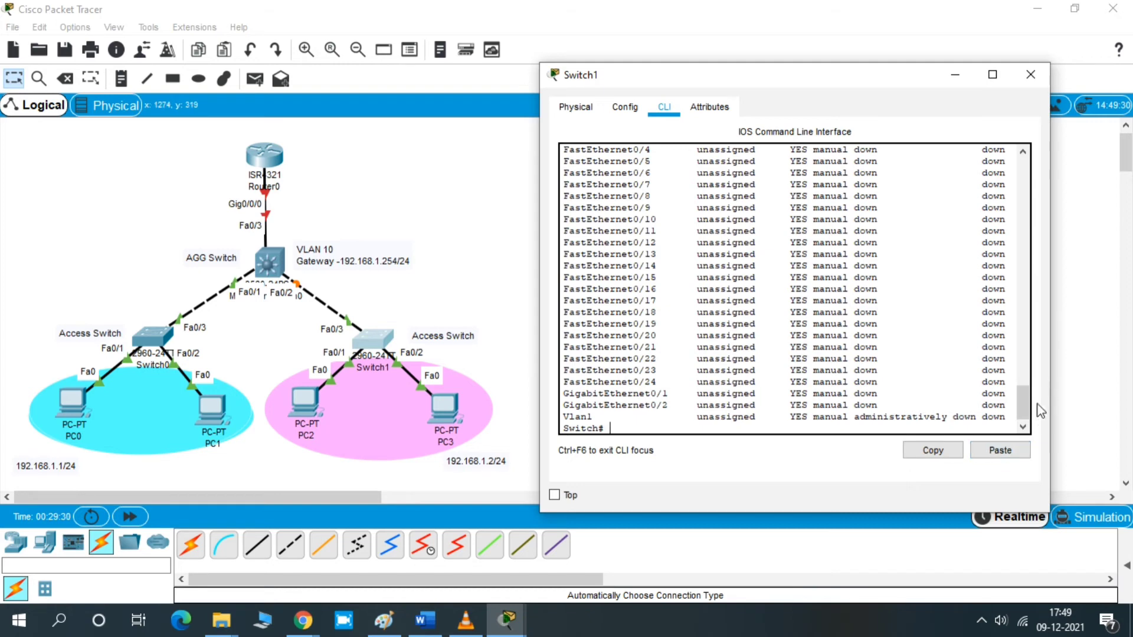
drag(1024, 409, 1026, 389)
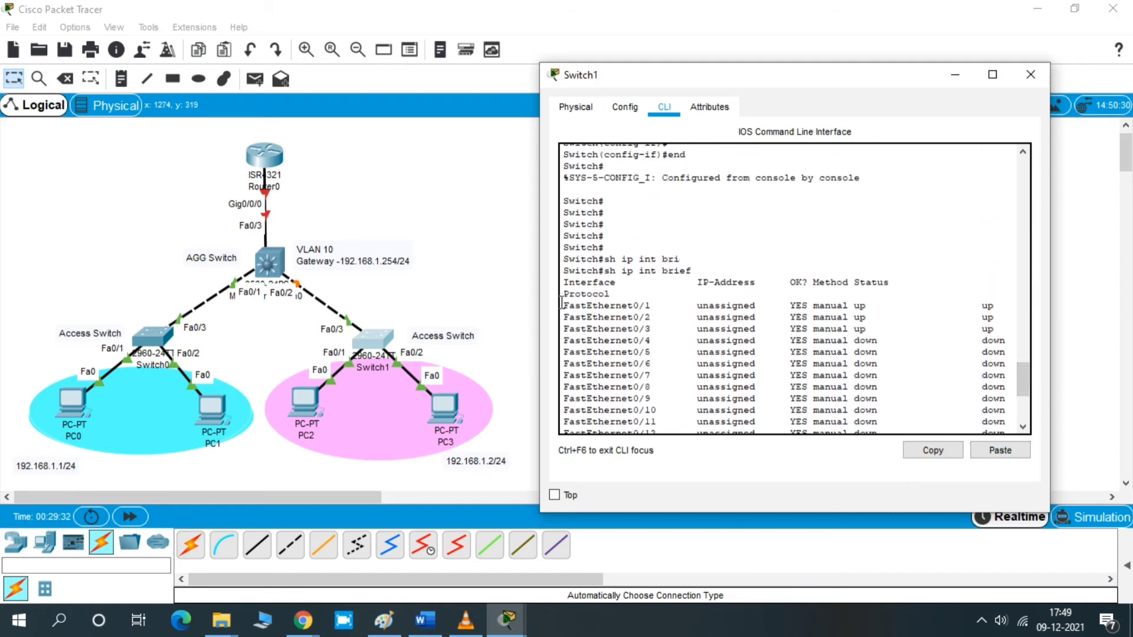
drag(563, 305, 674, 305)
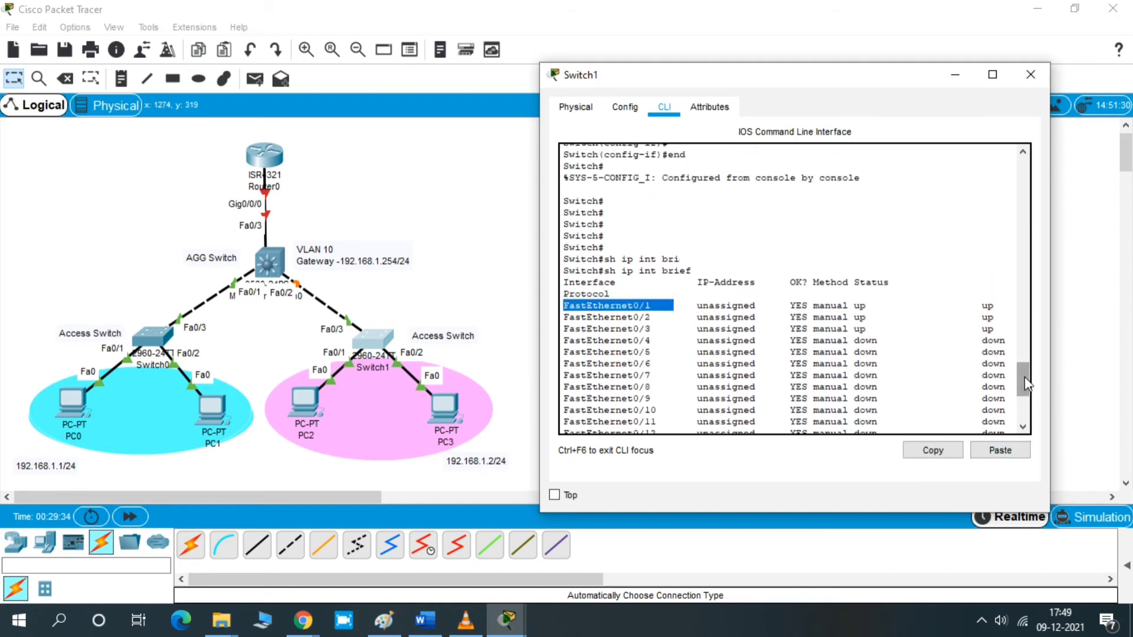
drag(1025, 382, 1027, 426)
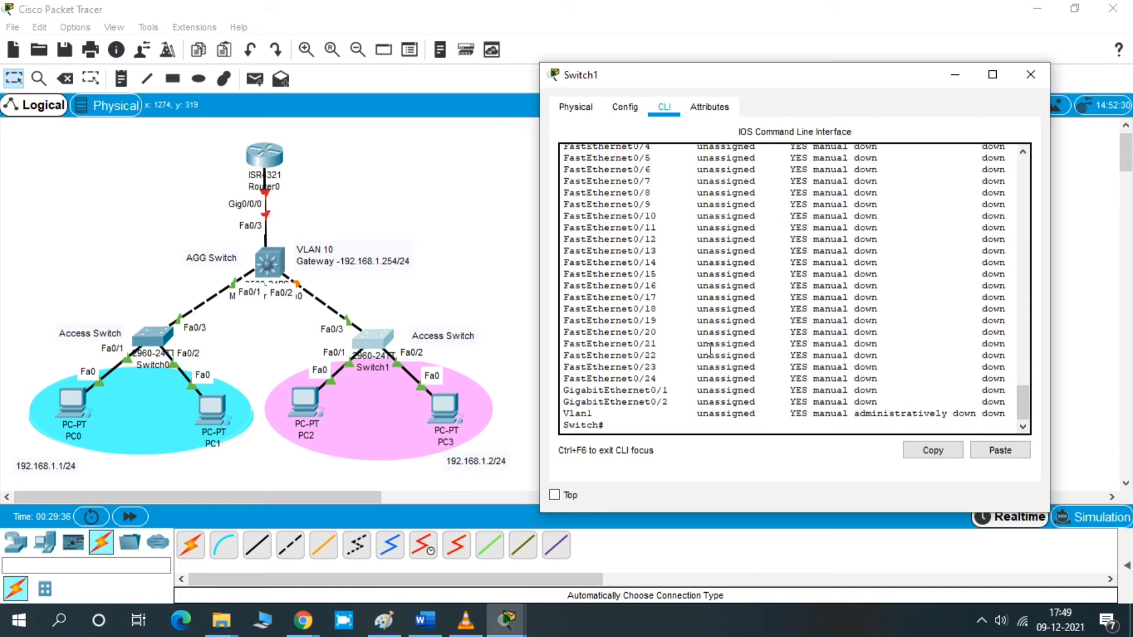
- Display port status and VLAN assignment on Switch1 with show interfaces status, checking the Fa0/2 row
key(Return)
text(sh int)
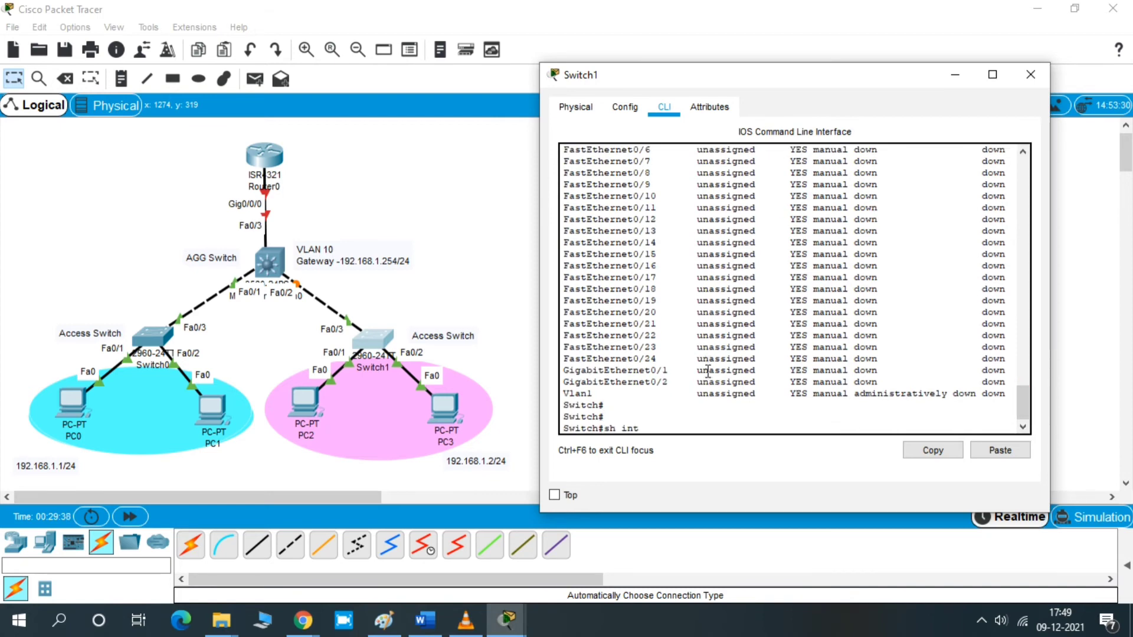
text( status)
key(Return)
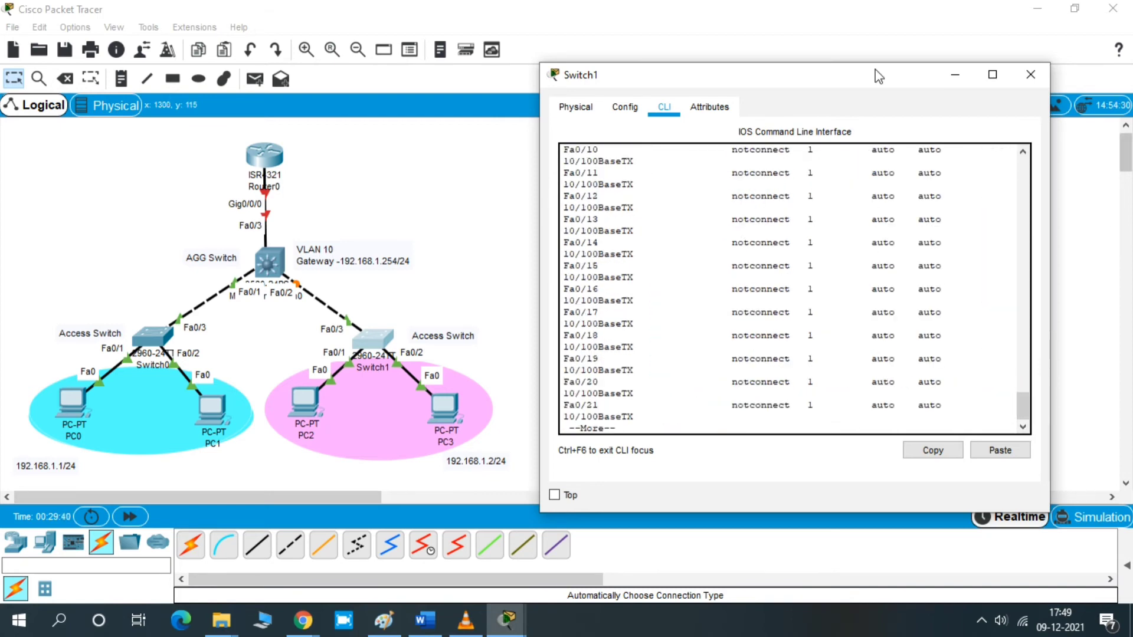
drag(1027, 417, 1026, 371)
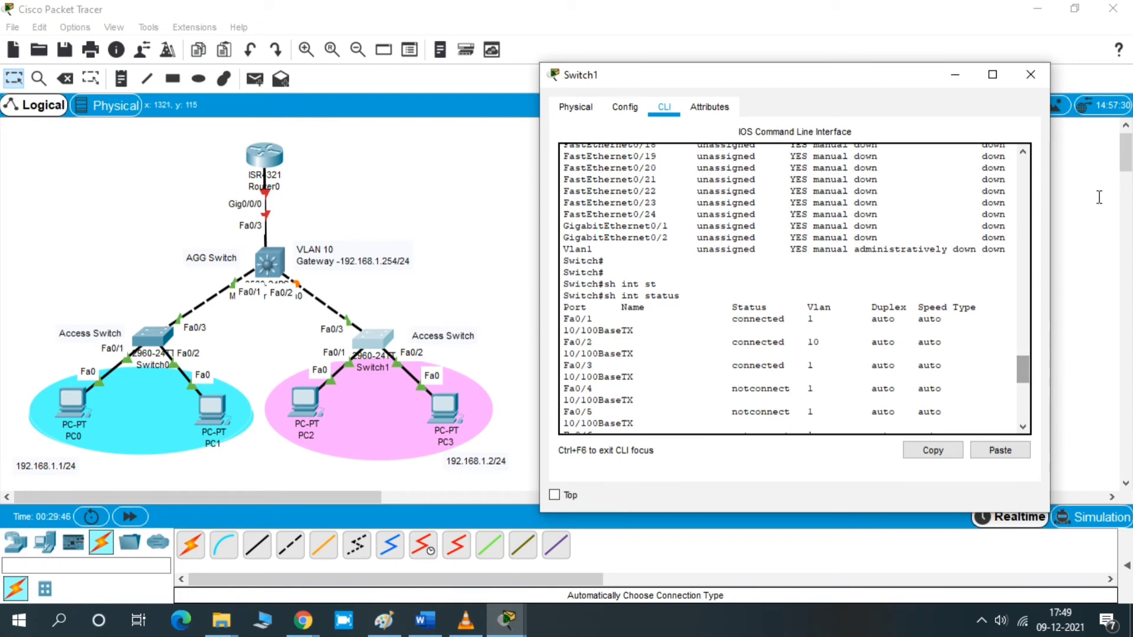
drag(844, 94, 791, 85)
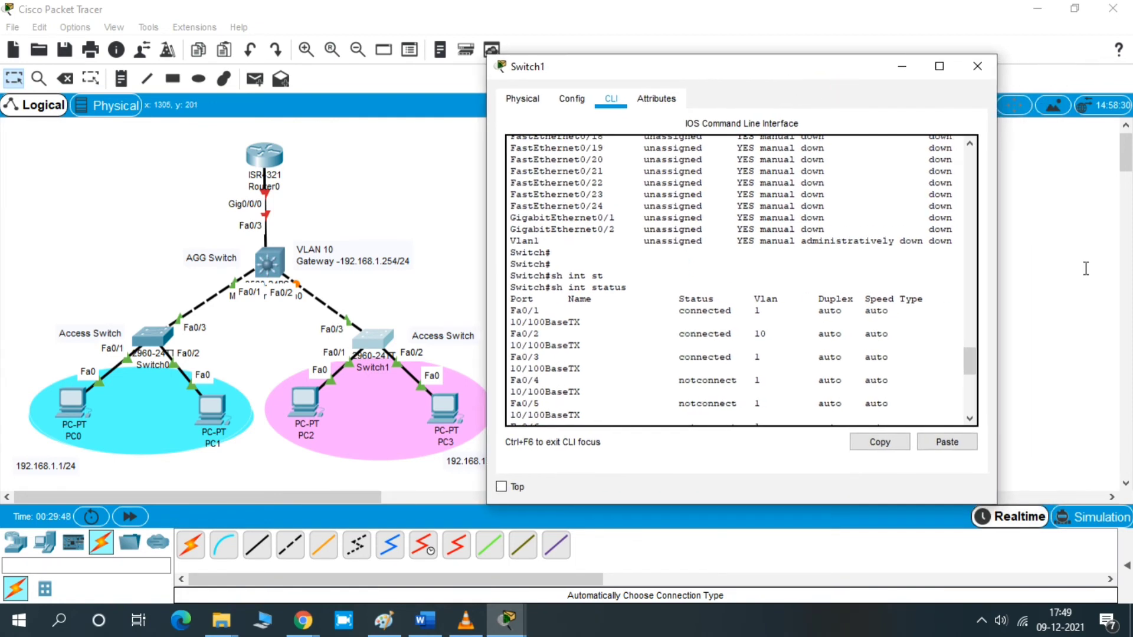
drag(1000, 284, 1045, 283)
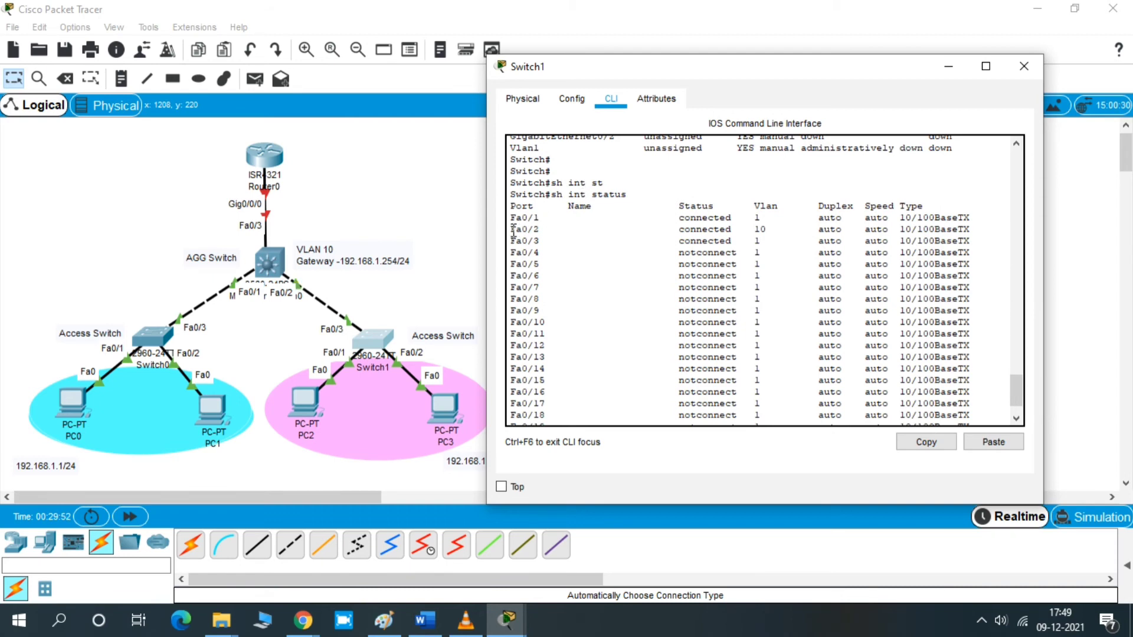
drag(511, 230, 778, 230)
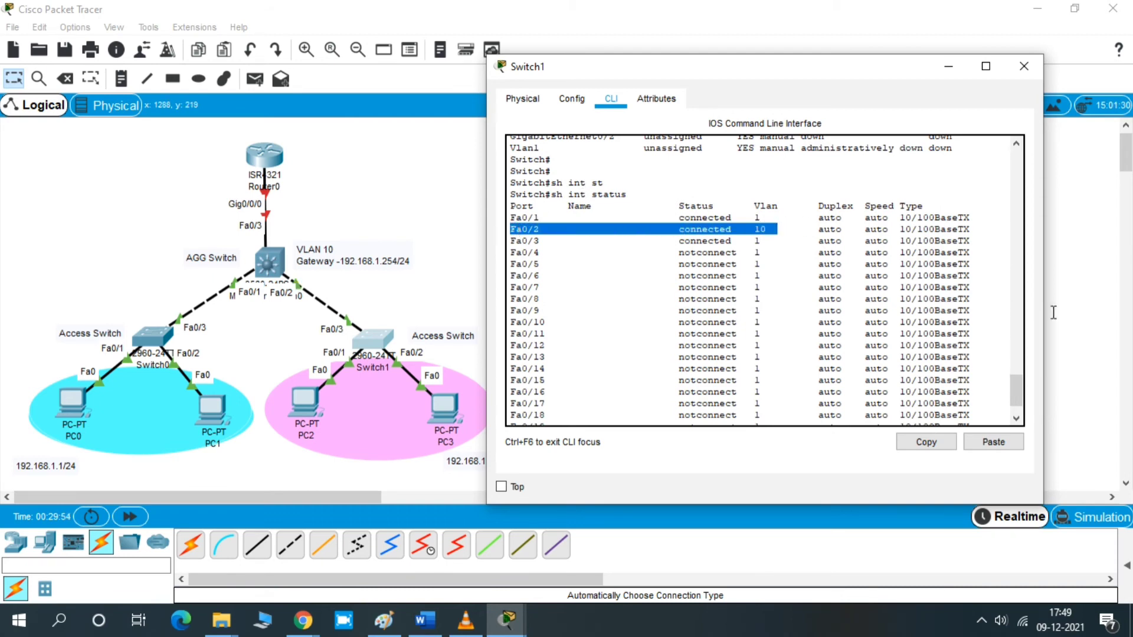
drag(1014, 377, 1014, 397)
- Display the VLAN table on Switch1 with show vlan brief to check VLAN 10 management and its ports
key(Return)
key(Return)
key(Return)
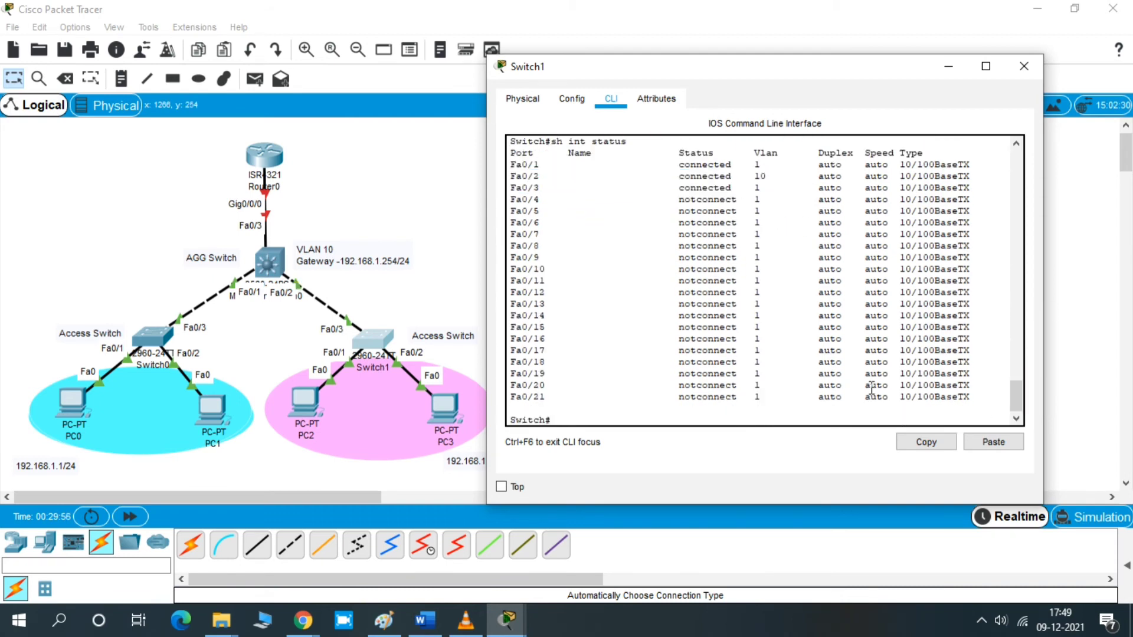
text(sh vla)
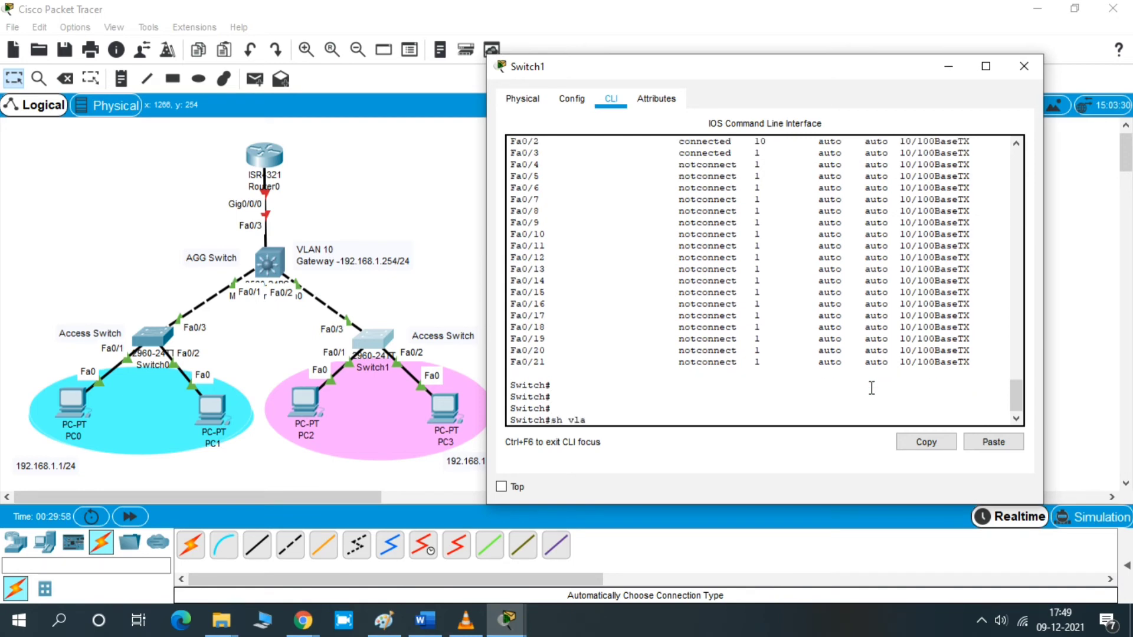
key(Tab)
text(br)
key(Tab)
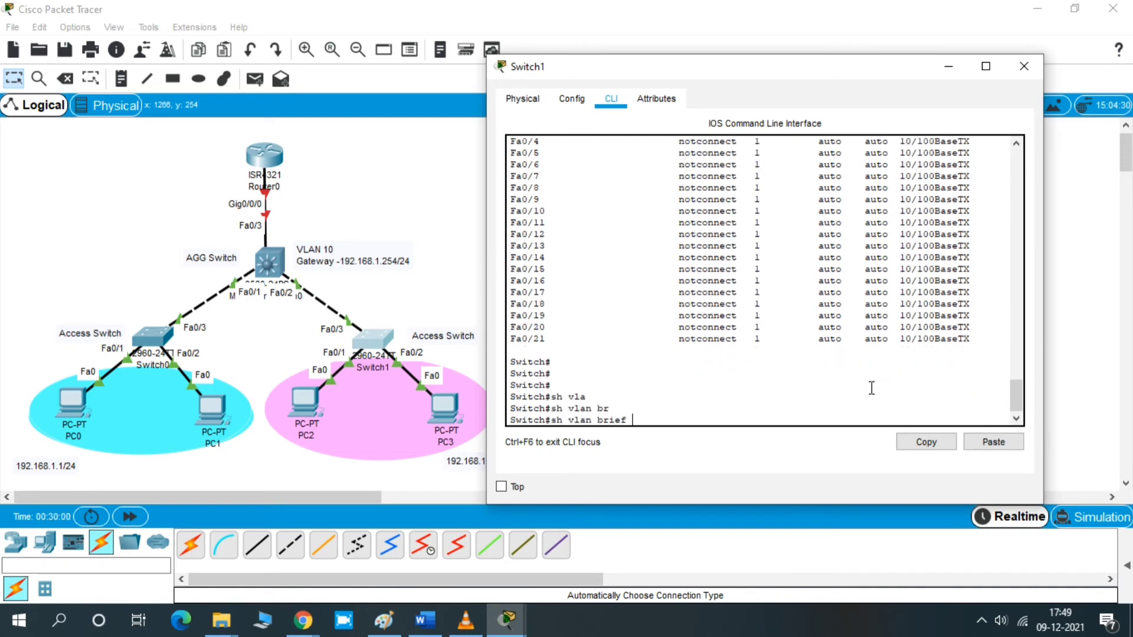
key(Return)
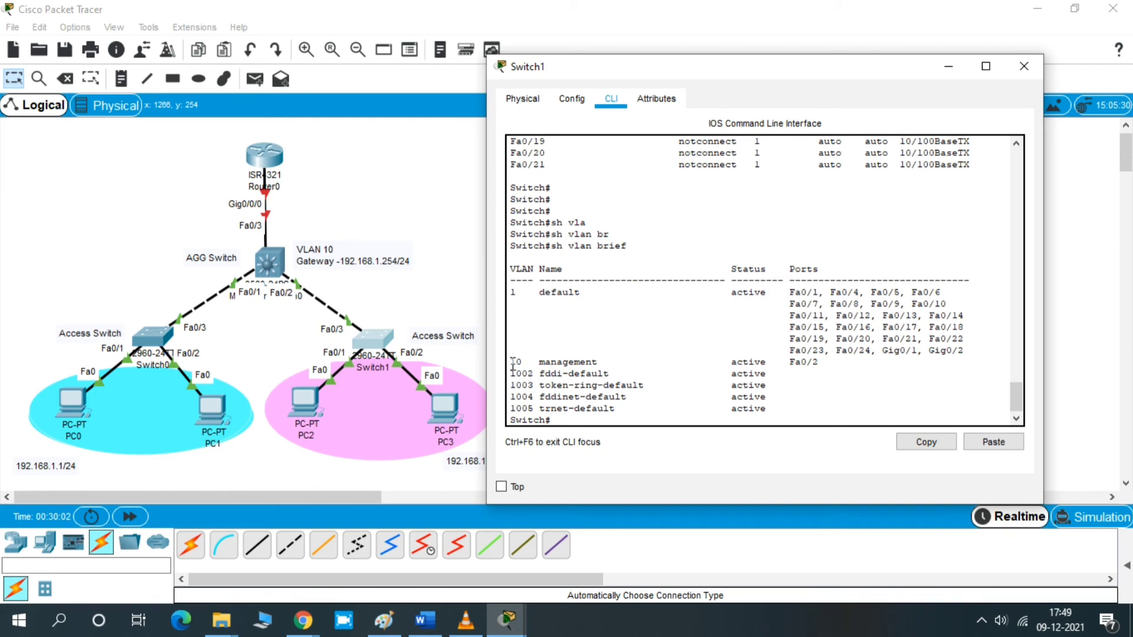
drag(511, 363, 821, 364)
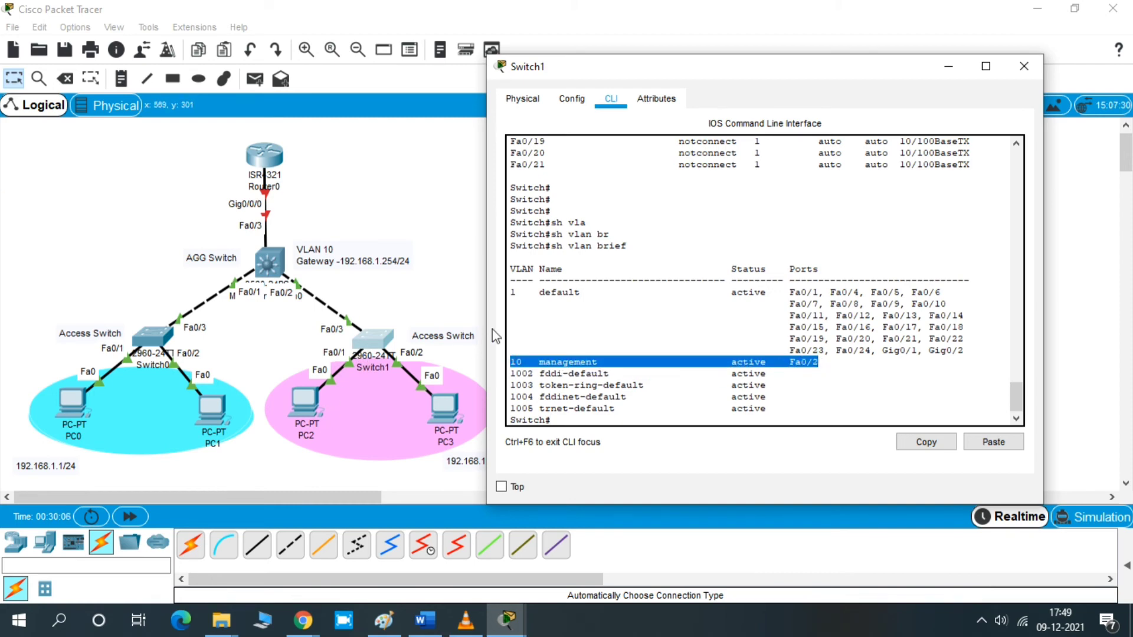
click(790, 383)
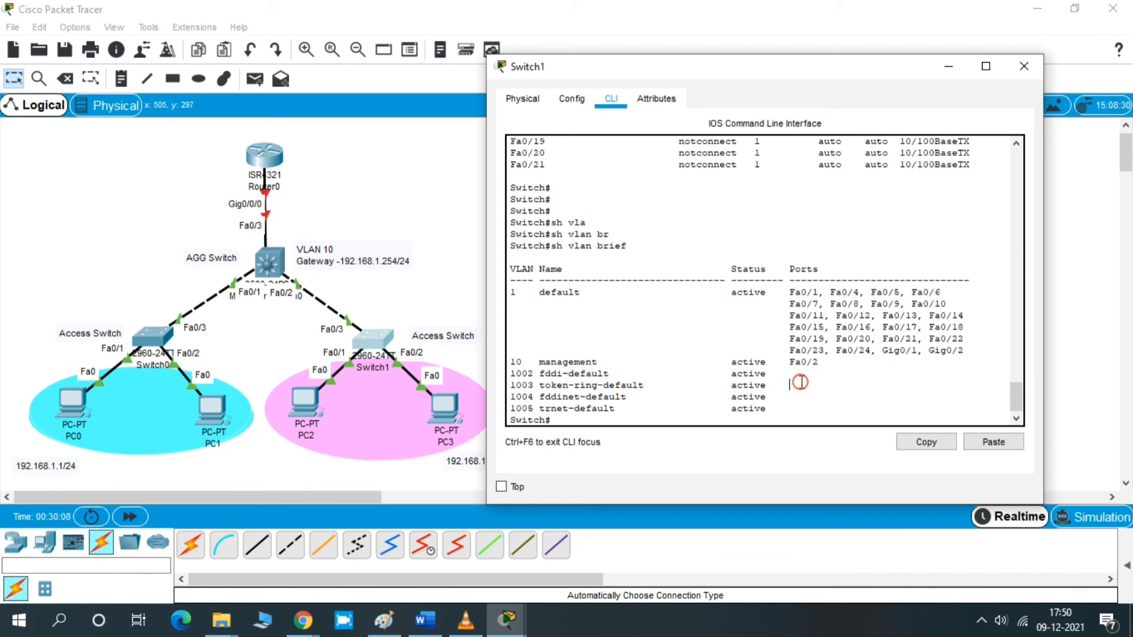
key(Return)
key(Return)
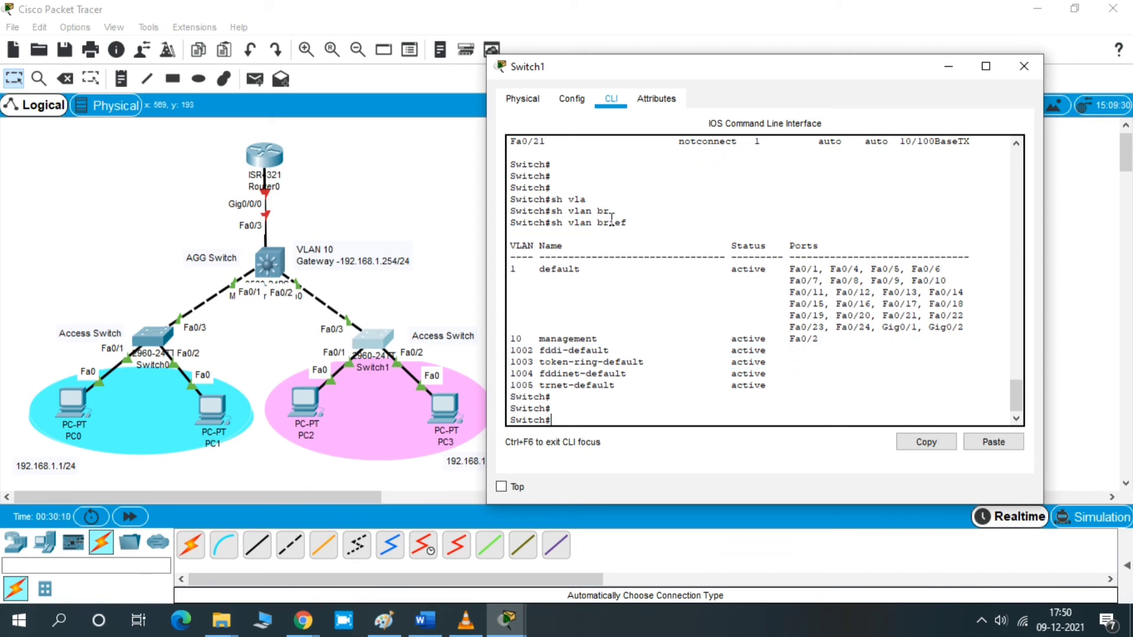
drag(510, 269, 1027, 335)
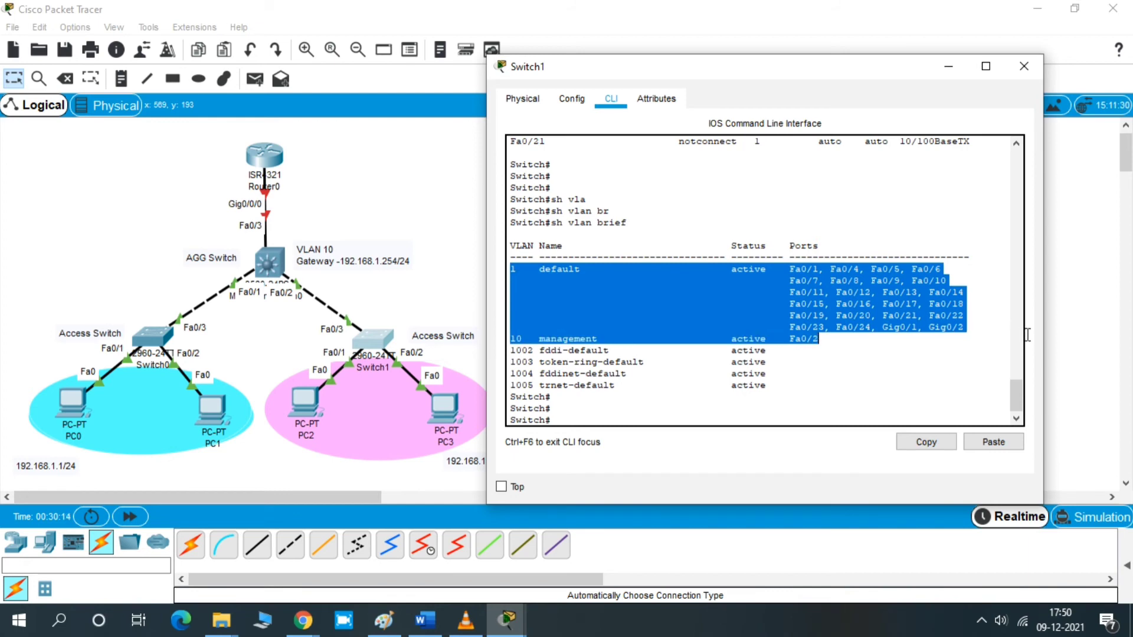
click(844, 369)
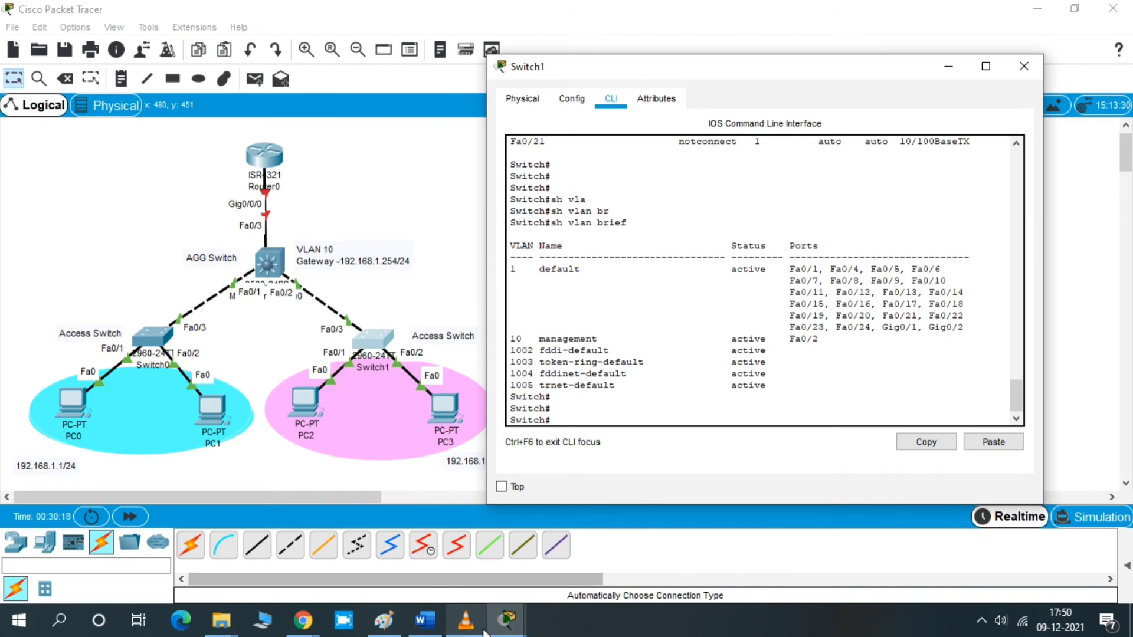
- Switch to the Multilayer Switch0 CLI and display its port status with show interfaces status
mouse_move(506, 618)
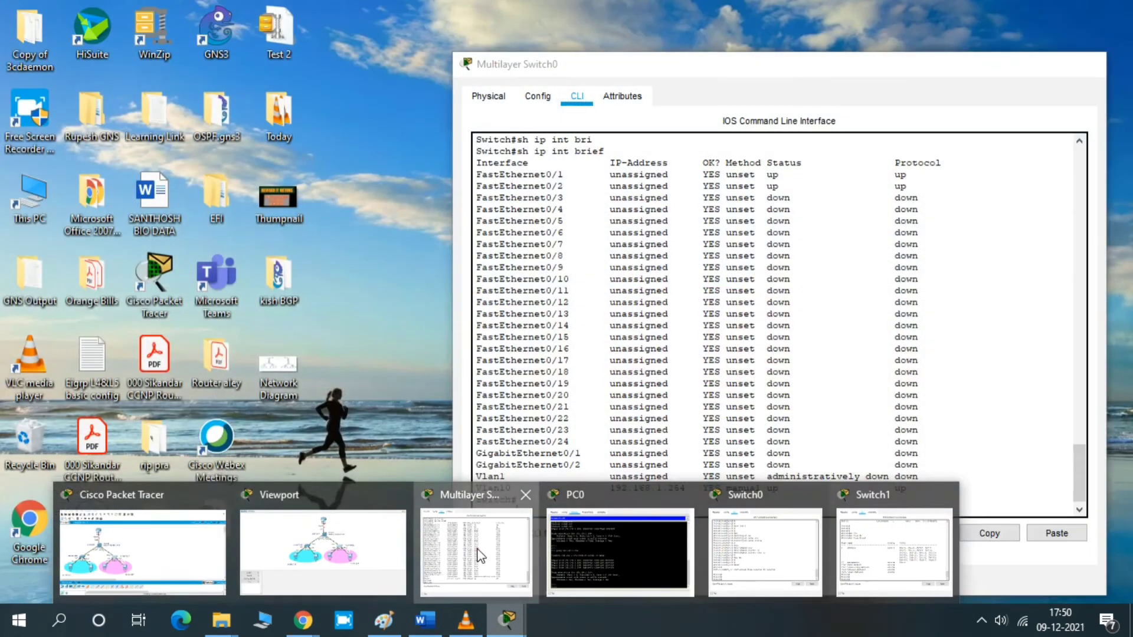
click(478, 552)
key(Return)
key(Return)
key(Return)
key(Return)
key(Return)
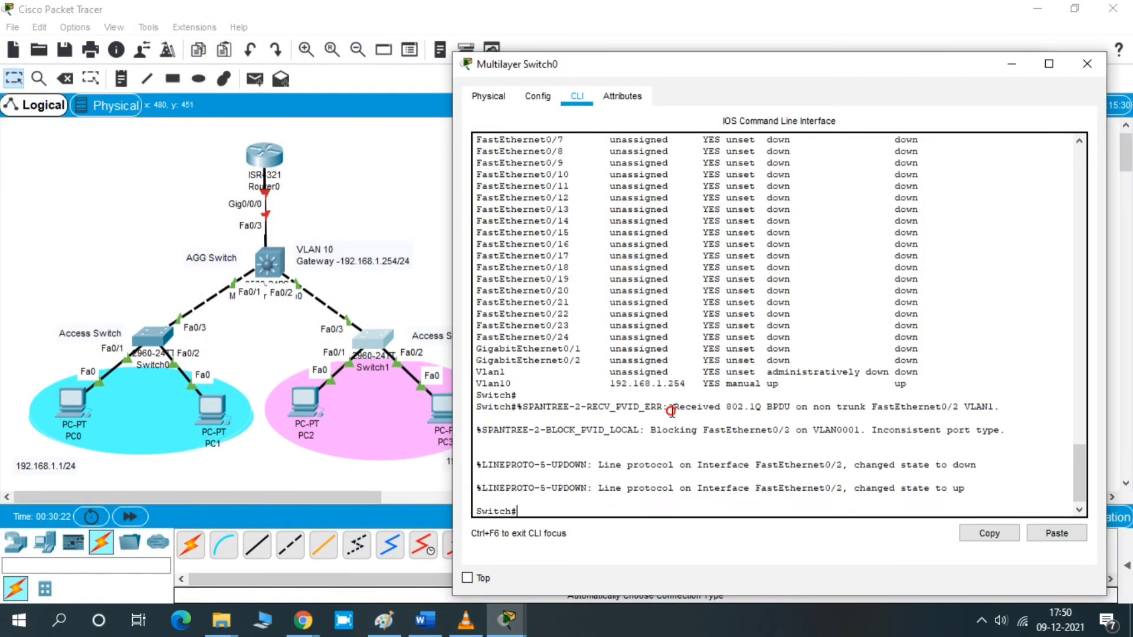
text(sh i)
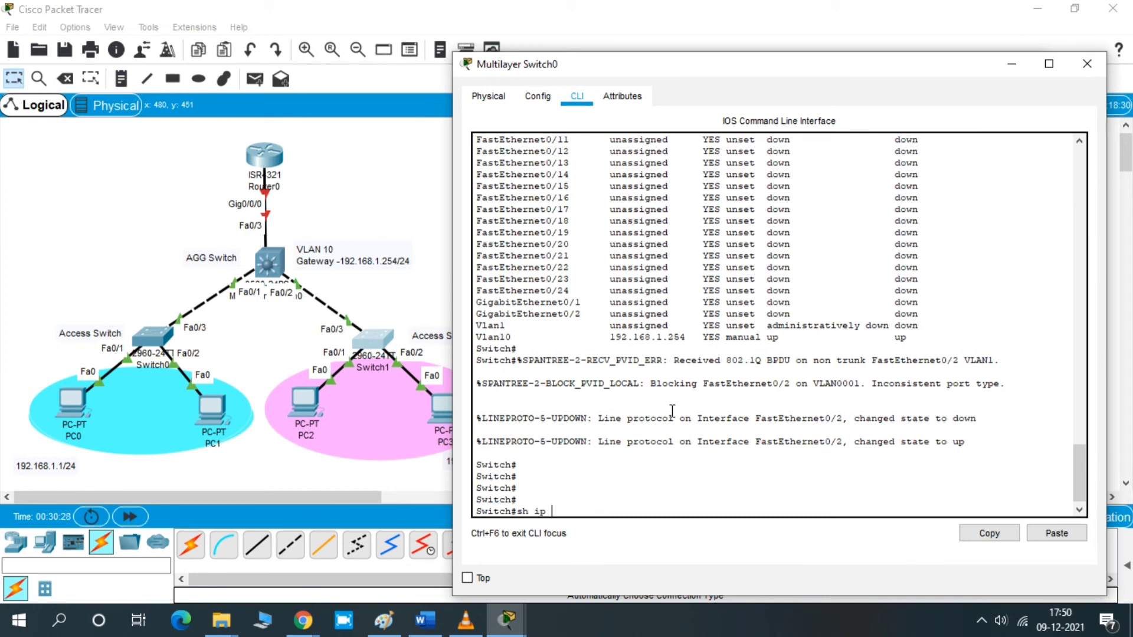
text(nt st)
key(Tab)
key(Return)
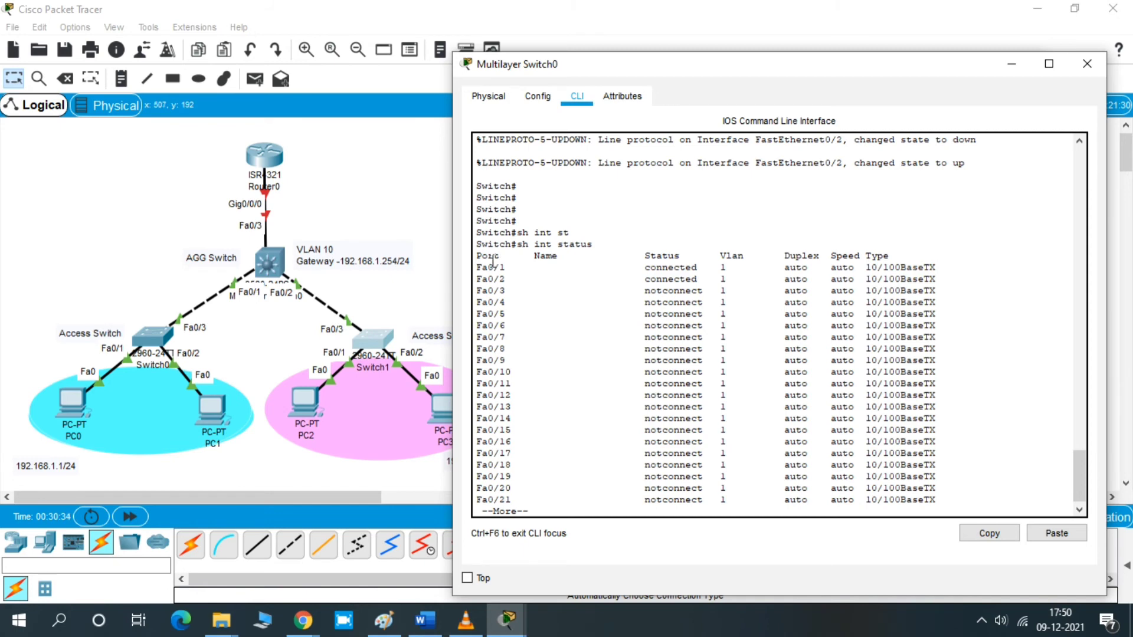
drag(892, 256, 849, 259)
drag(475, 267, 936, 281)
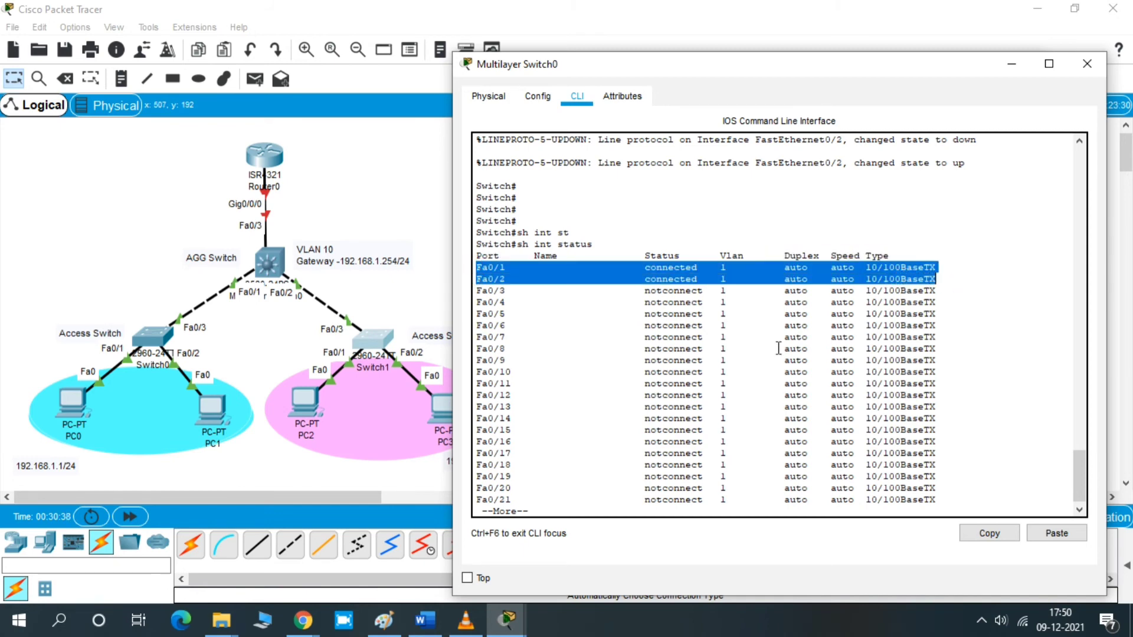
key(Return)
key(Return)
key(ctrl+c)
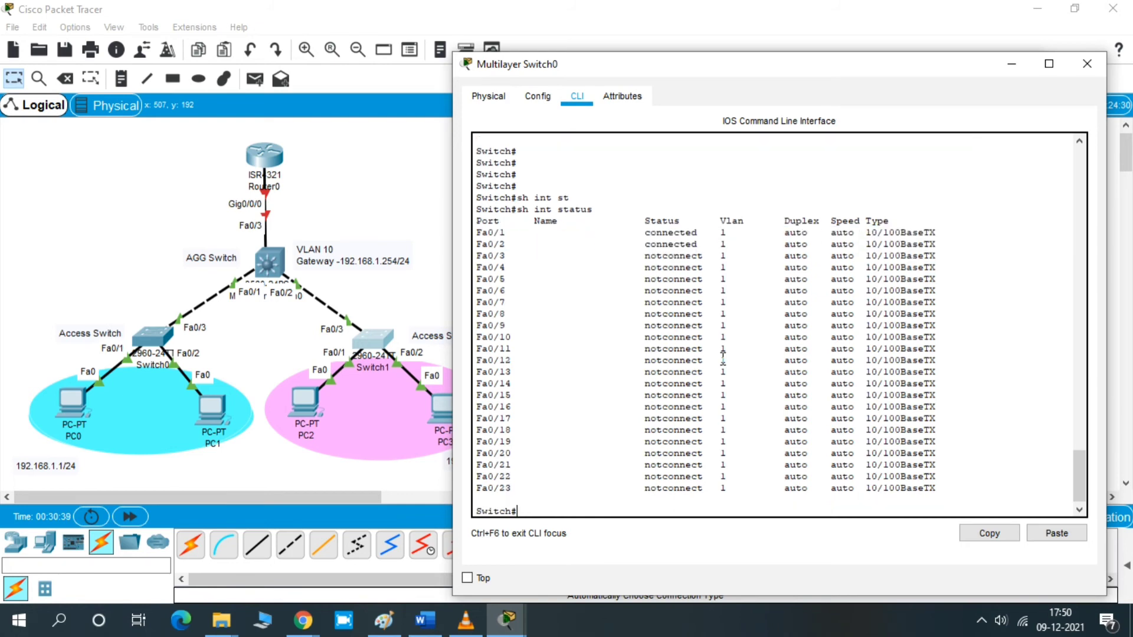
- Display the VLAN table on Multilayer Switch0 with show vlan to check the Management VLAN 10 entry
key(Return)
key(Return)
key(Return)
text(sh vla)
key(Tab)
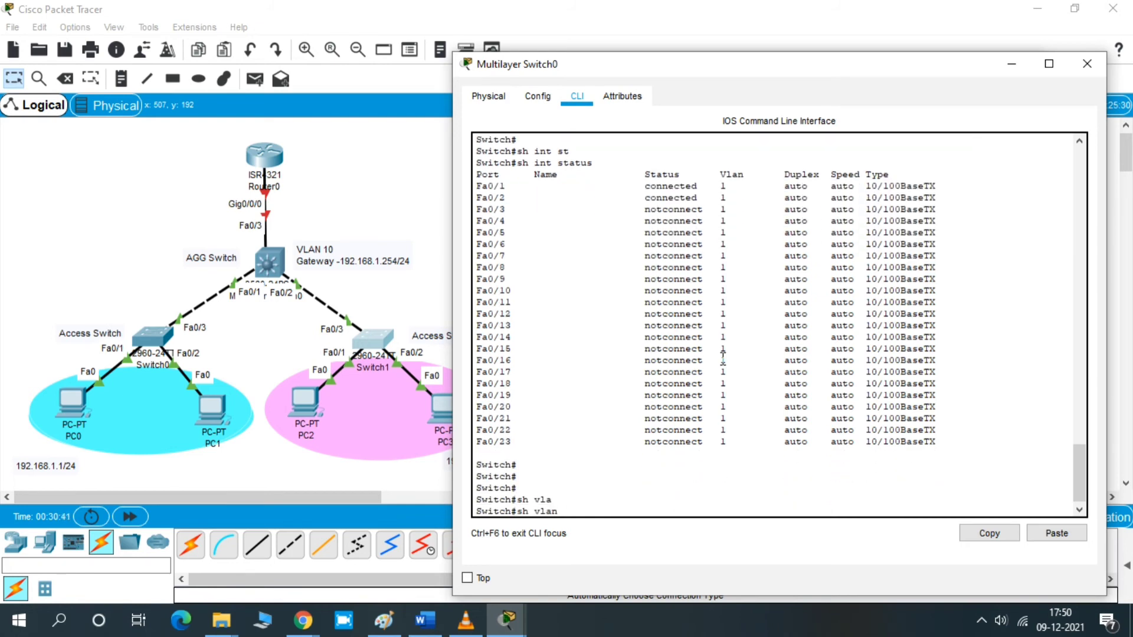
key(Return)
key(space)
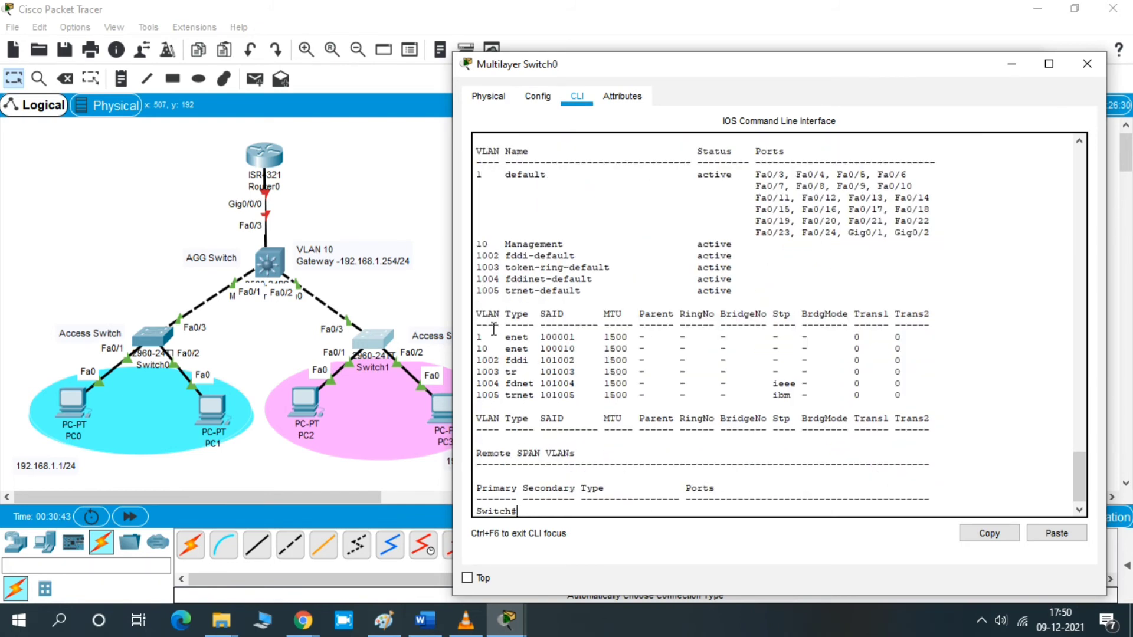
drag(477, 244, 737, 249)
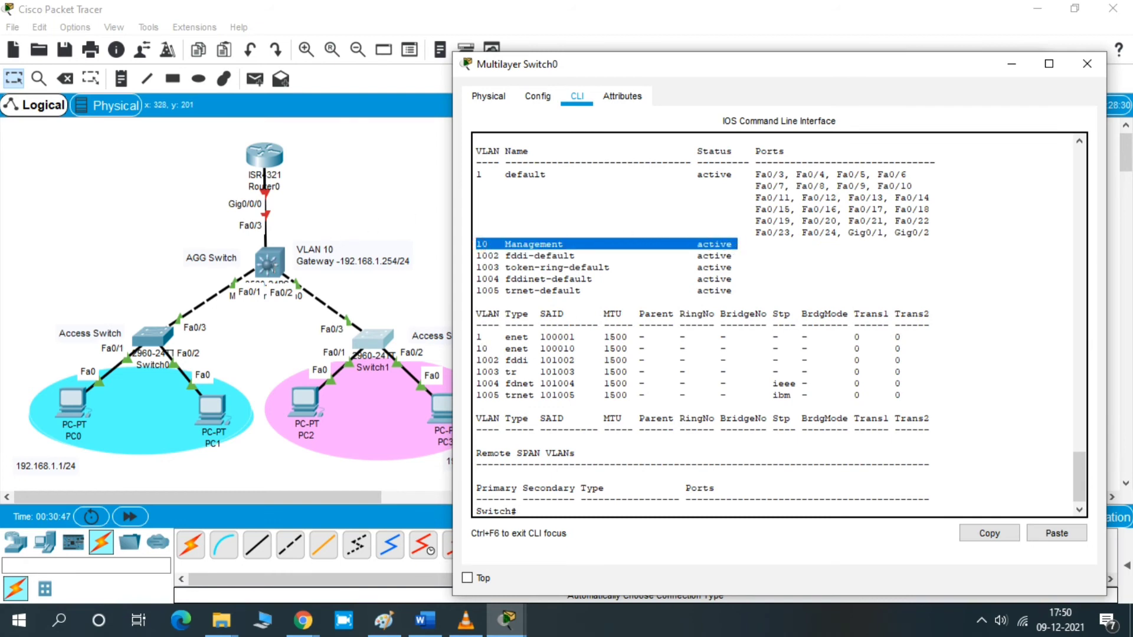
click(686, 361)
key(Return)
key(Return)
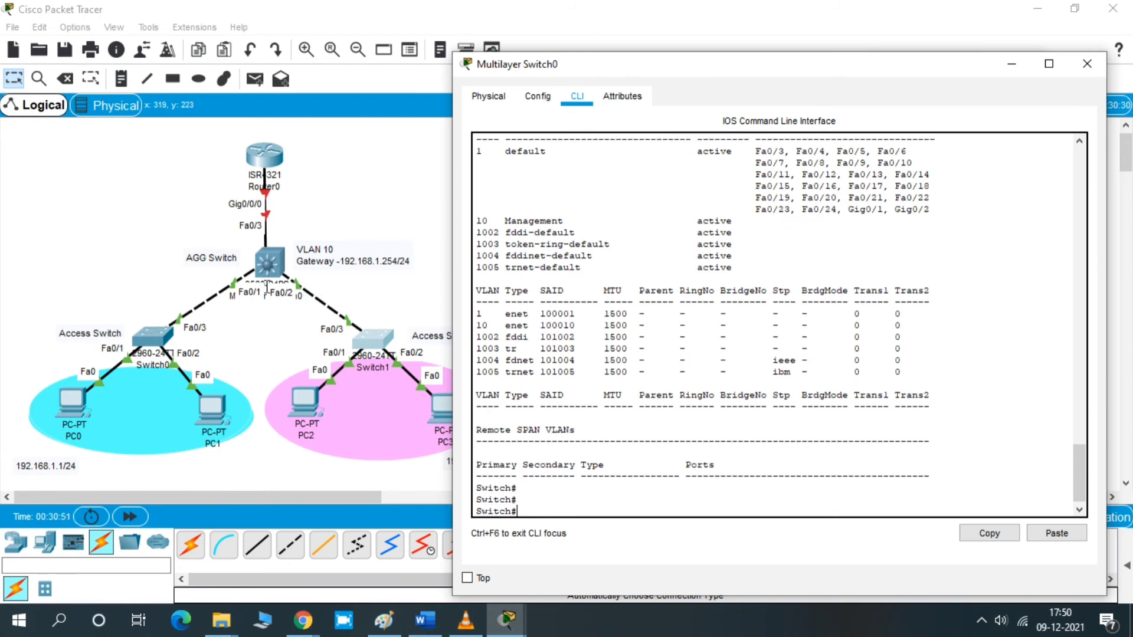
key(Return)
key(Return)
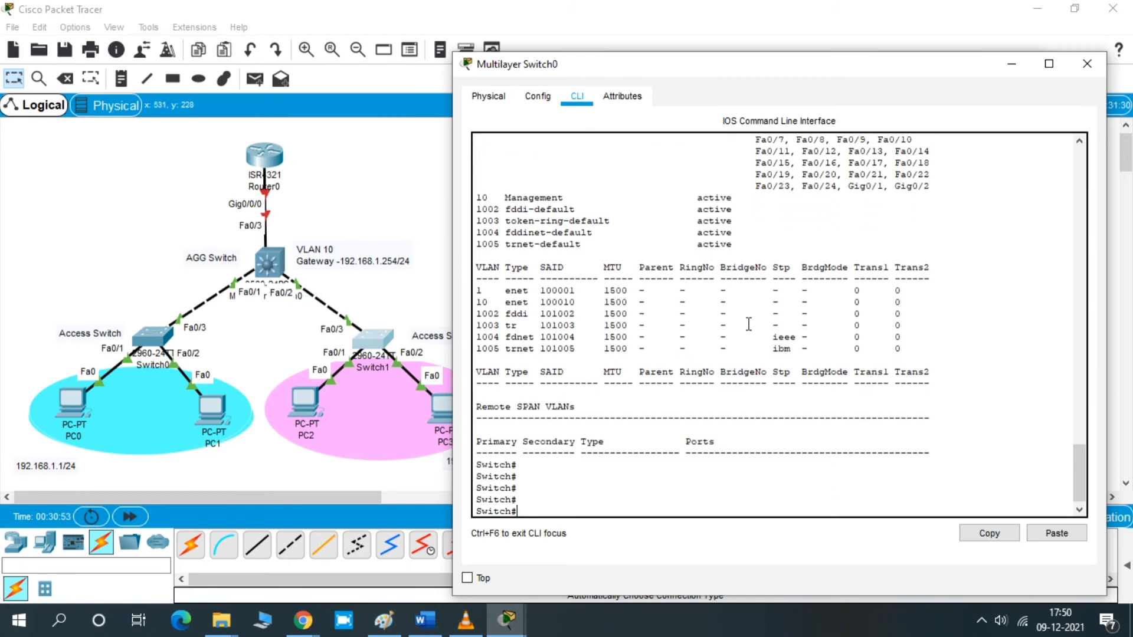
- Display the running configuration on Multilayer Switch0 and compare the Fa0/1 trunk settings with the Fa0/2 interface
text(sh run)
key(Tab)
key(Return)
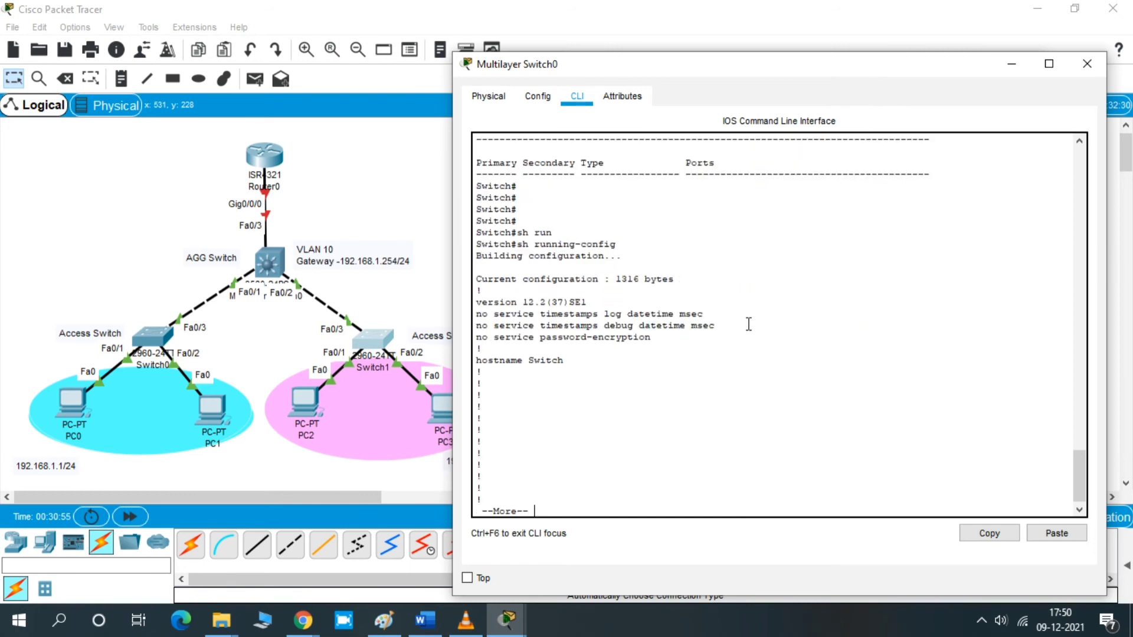
key(space)
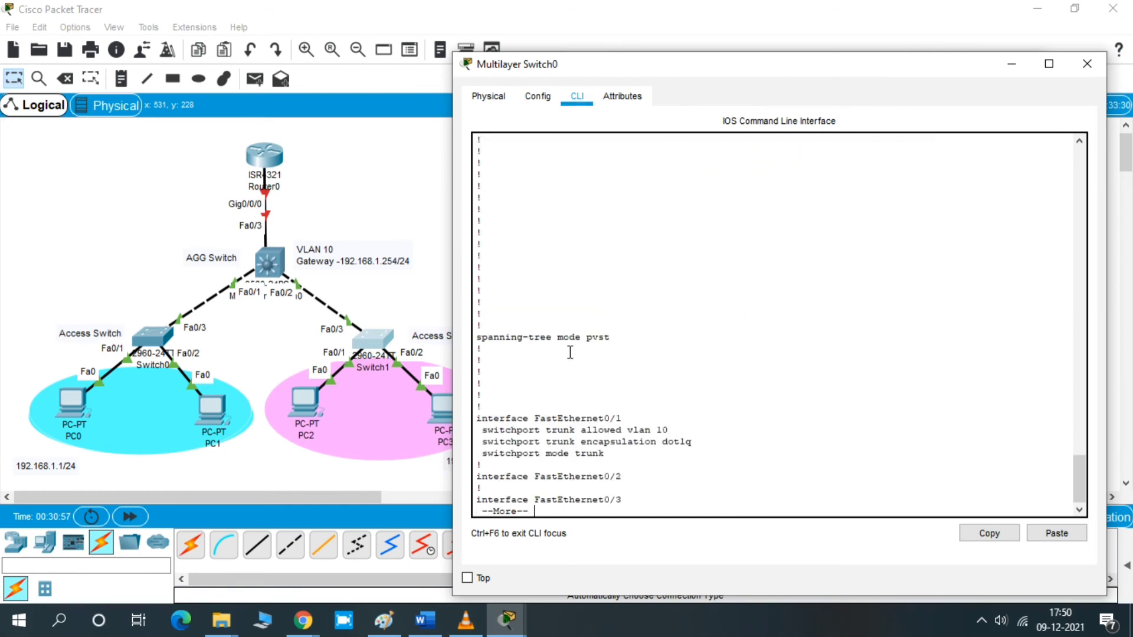
drag(476, 419, 671, 453)
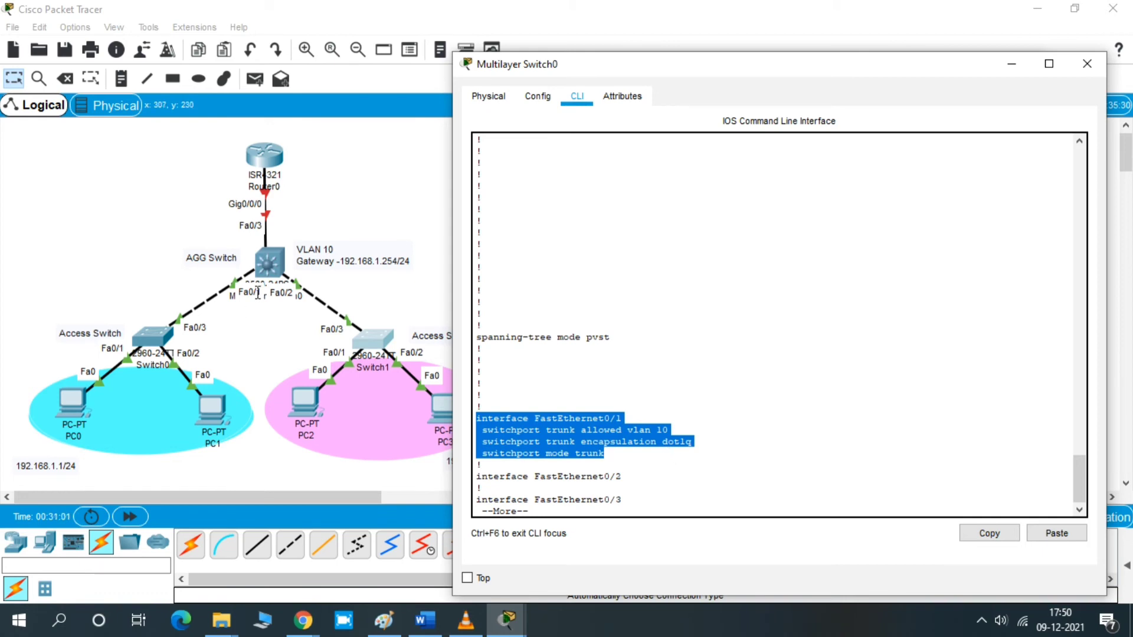
drag(477, 477, 665, 479)
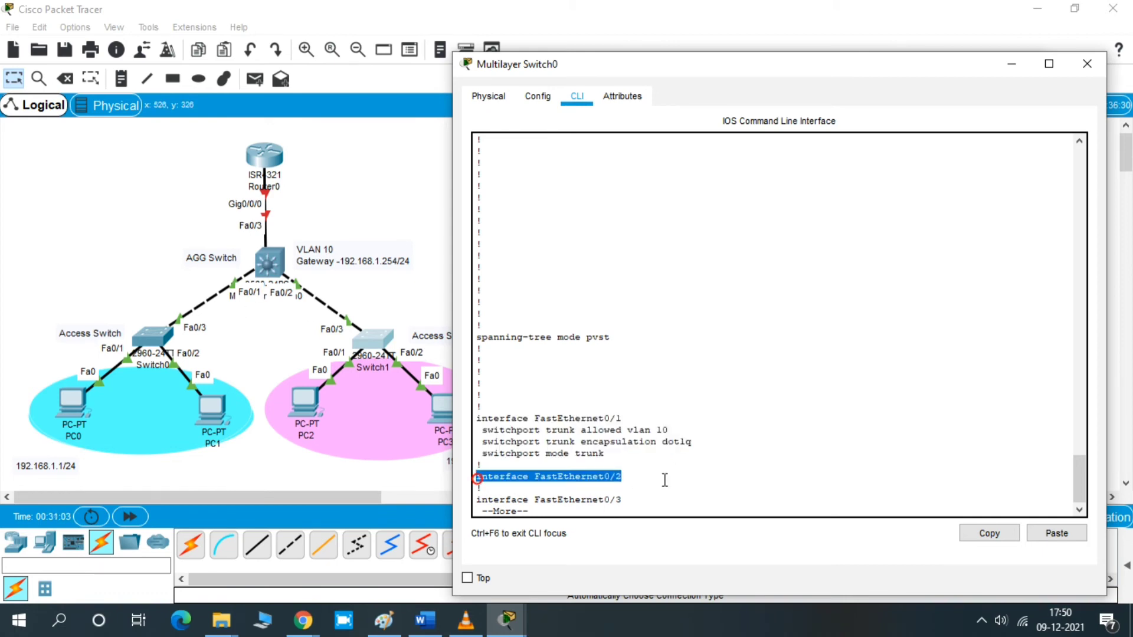
key(ctrl+c)
key(Return)
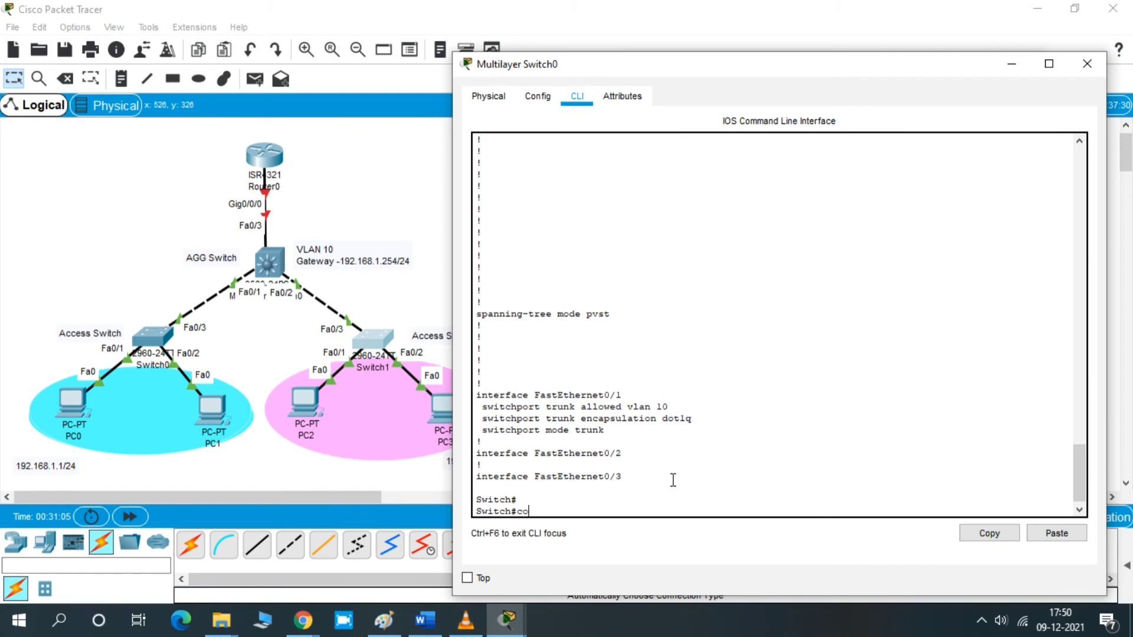
- Enter interface Fa0/2 configuration on Multilayer Switch0 and try to set its switchport mode to trunk
text(conf t)
key(Return)
key(Return)
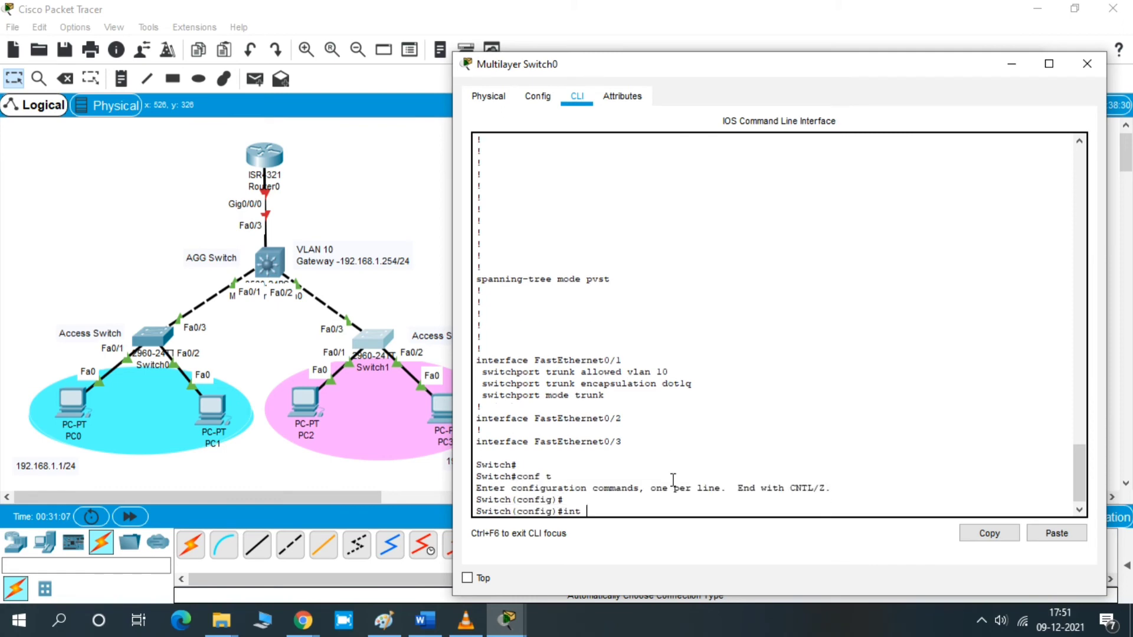
key(Return)
key(Return)
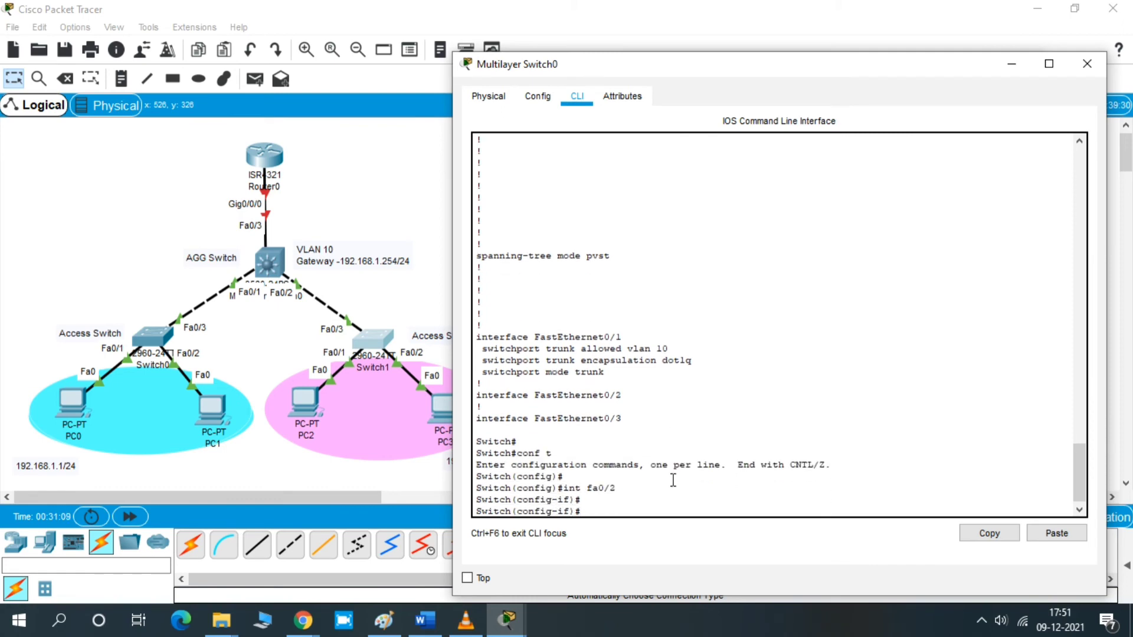
text(swi)
key(Tab)
text(mo)
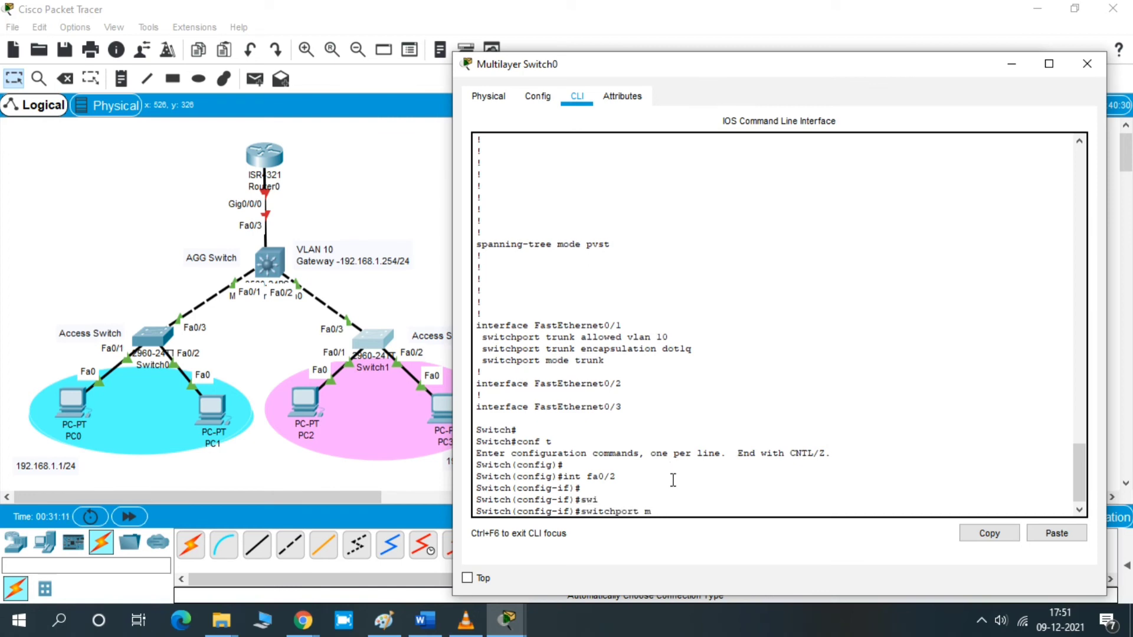
key(Tab)
text(tr)
key(Tab)
key(Return)
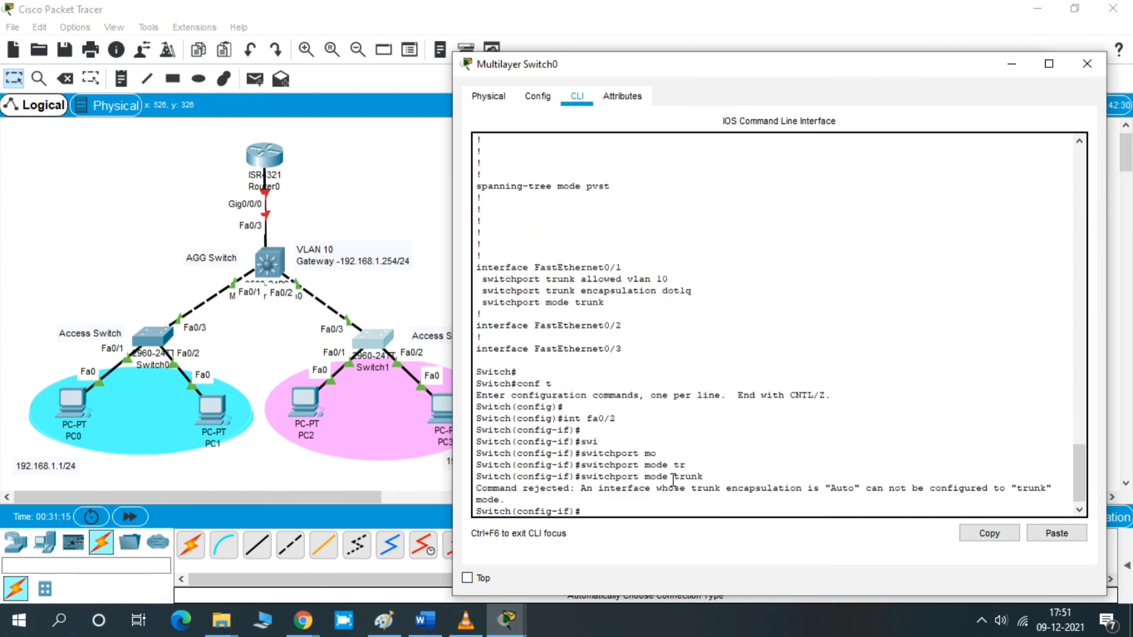
- Set the trunk encapsulation of Fa0/2 to dot1q
text(sw)
key(Tab)
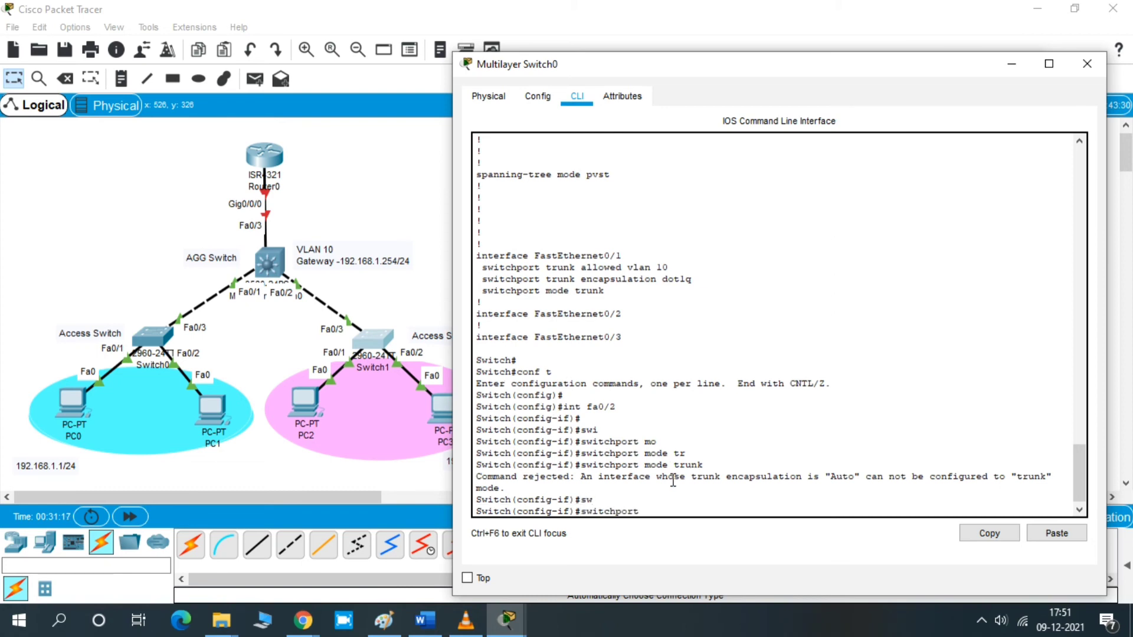
text(tr)
key(Tab)
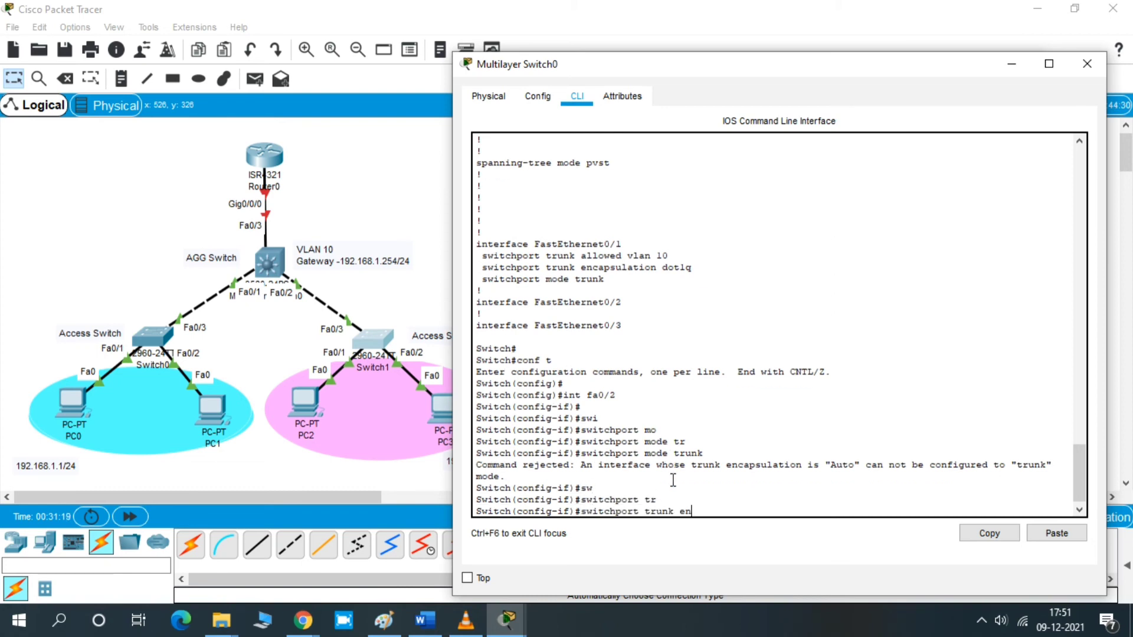
text(en)
key(Tab)
text(do)
key(Tab)
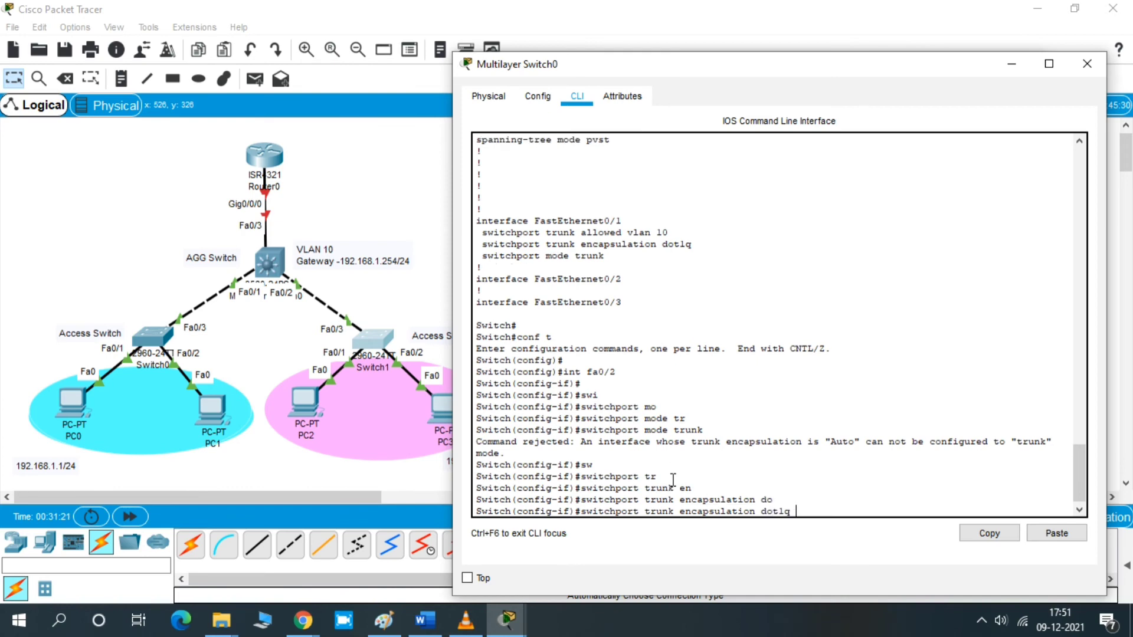
key(Return)
key(Return)
- Set Fa0/2's switchport mode to trunk
text(sw)
key(Tab)
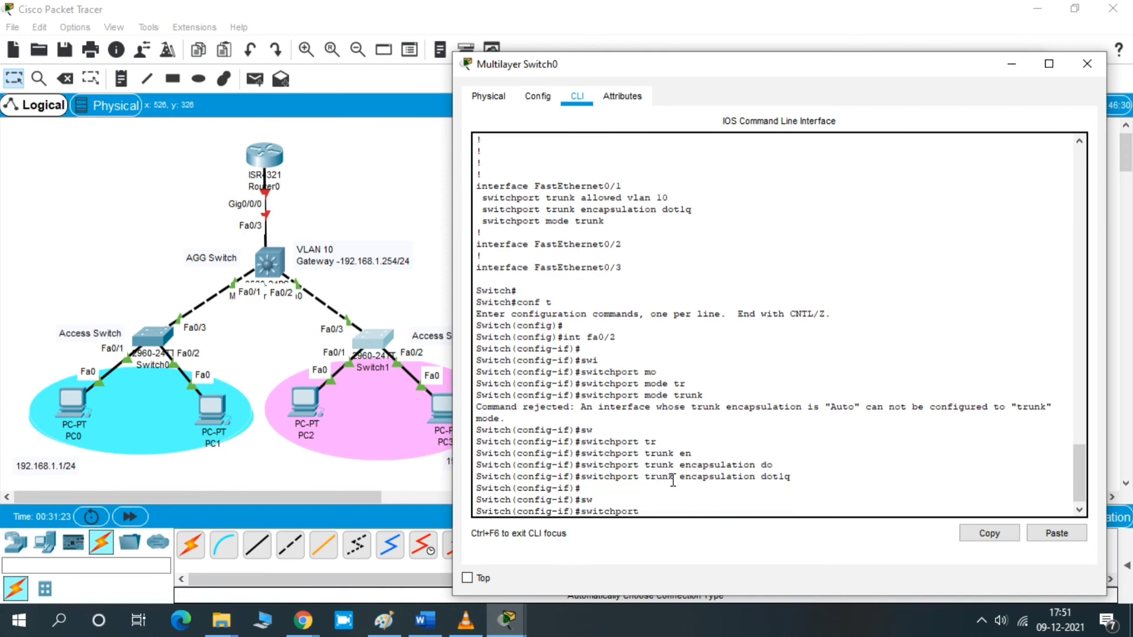
text(m)
key(Tab)
text(tr)
key(Tab)
key(Return)
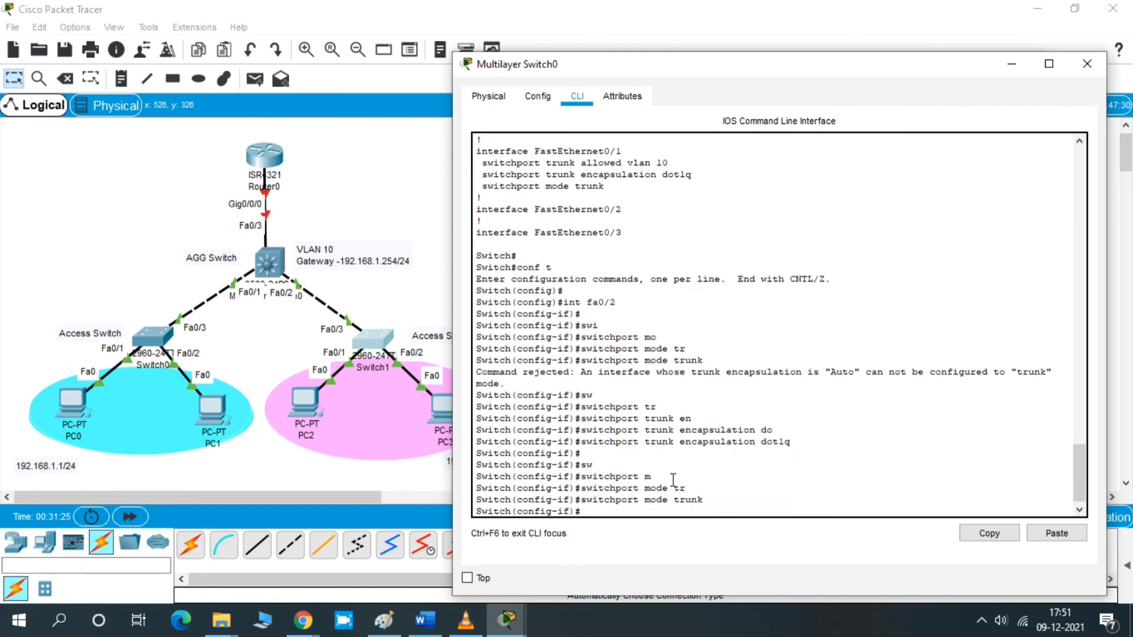
- Enable Fa0/2 with no shutdown and leave configuration mode with end
key(Return)
text(no sh)
key(Tab)
key(Return)
key(Return)
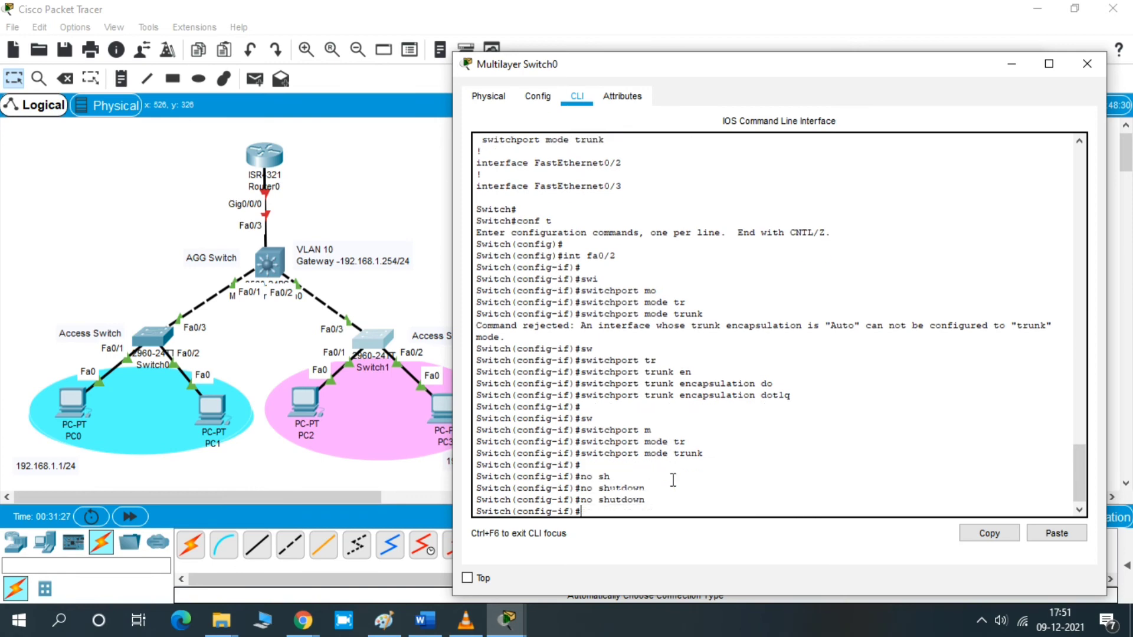
key(Return)
key(Return)
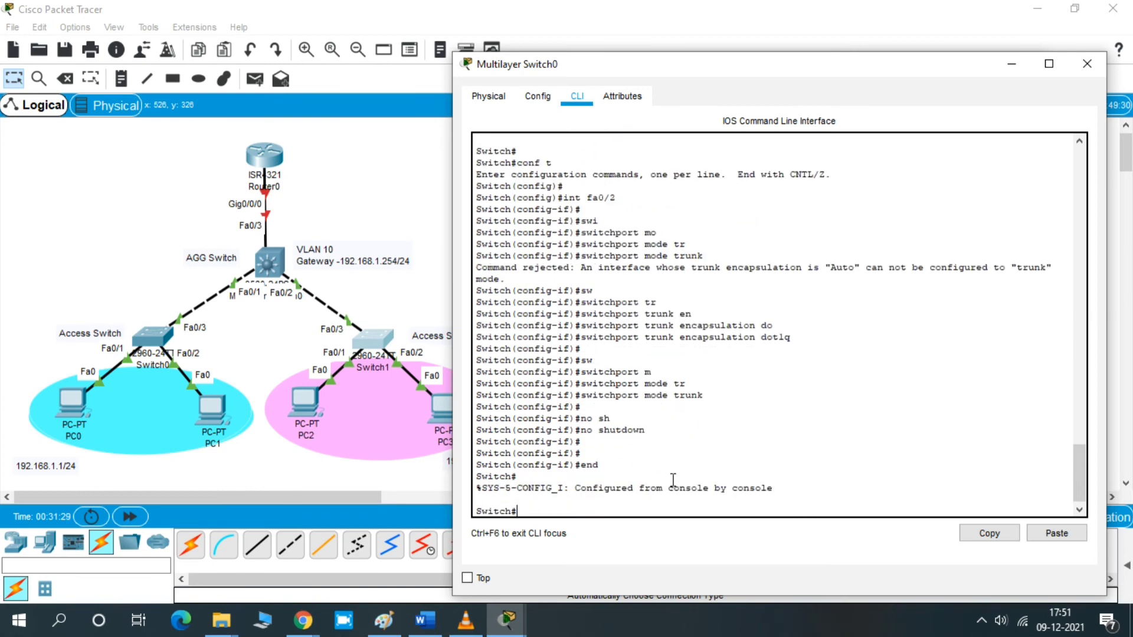
key(Return)
key(Return)
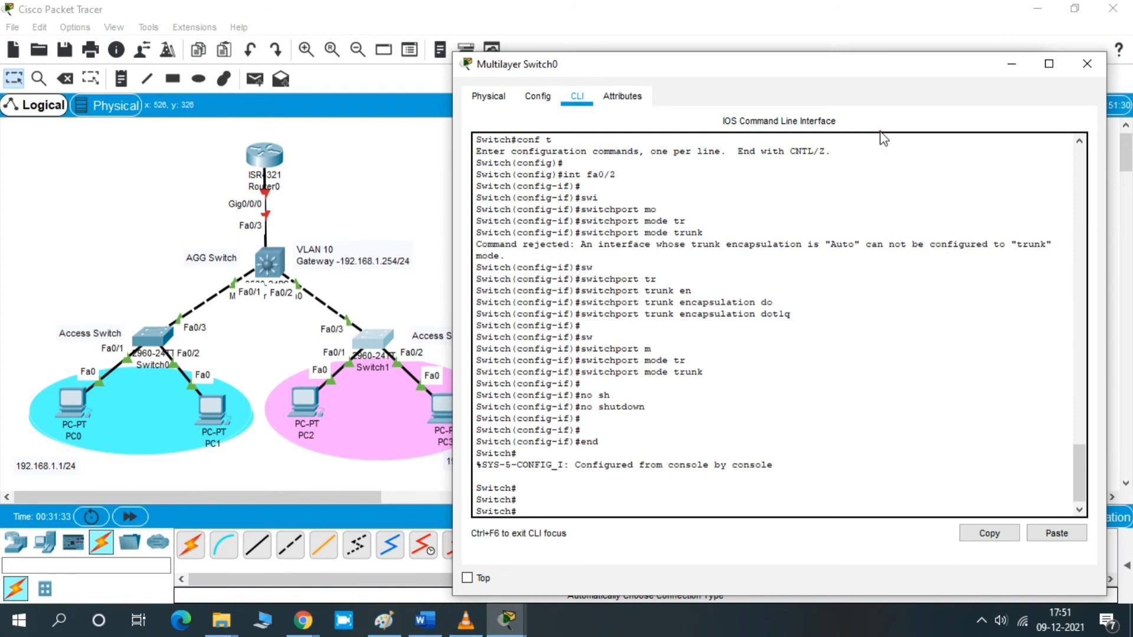
- Switch to PC0's command prompt and ping 192.168.1.2
click(1012, 63)
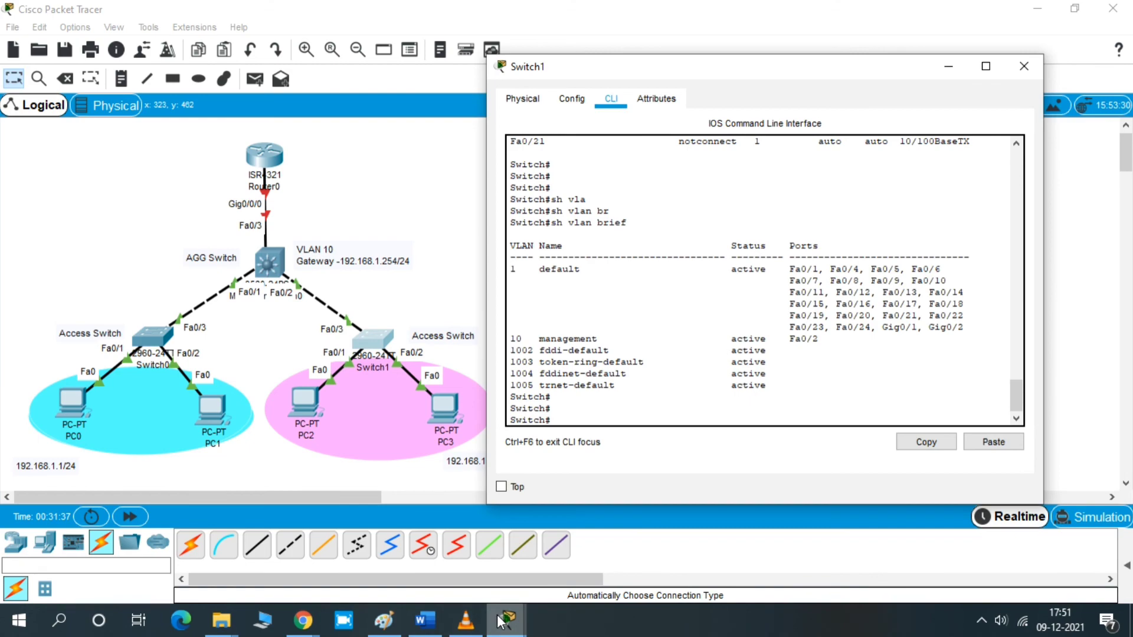
mouse_move(499, 621)
click(600, 551)
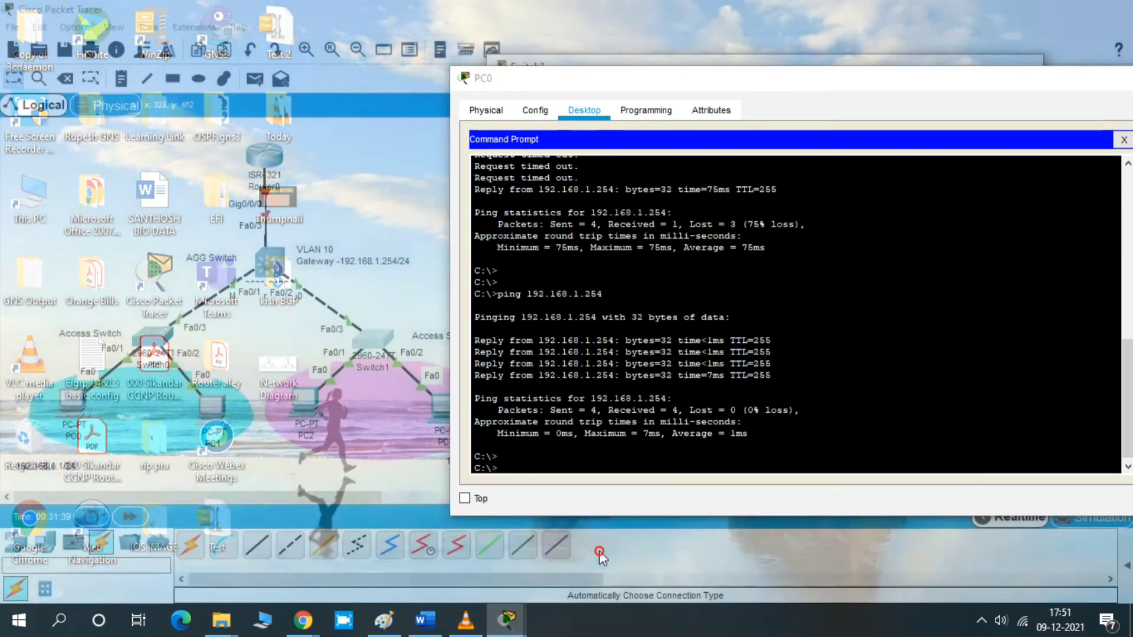
key(Return)
key(Return)
key(Up)
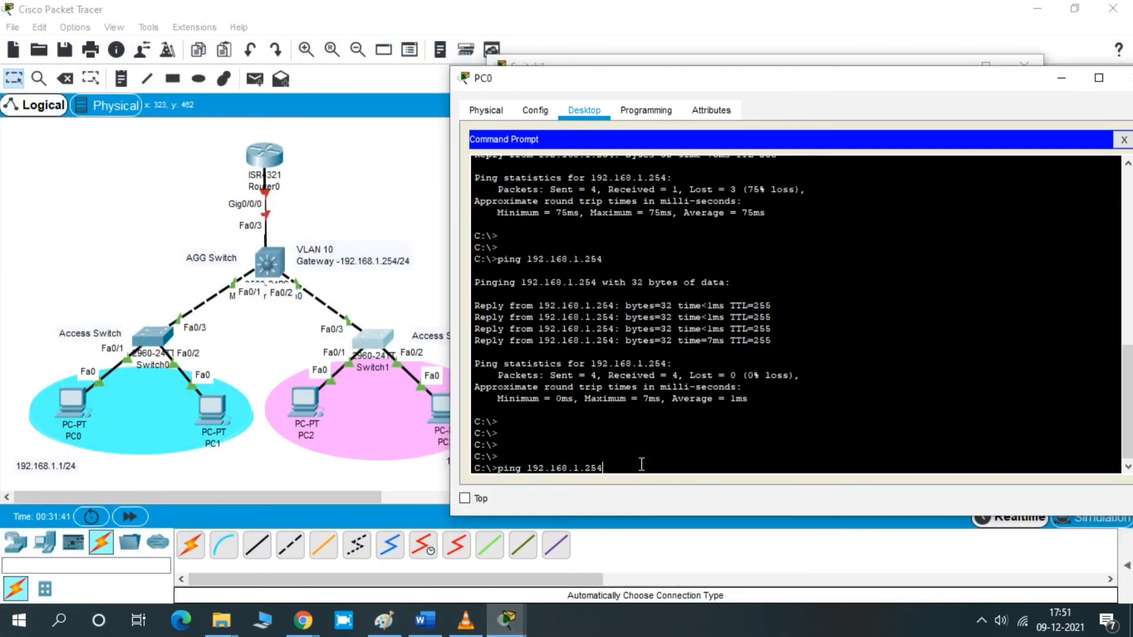
key(BackSpace)
key(BackSpace)
text(2)
key(Return)
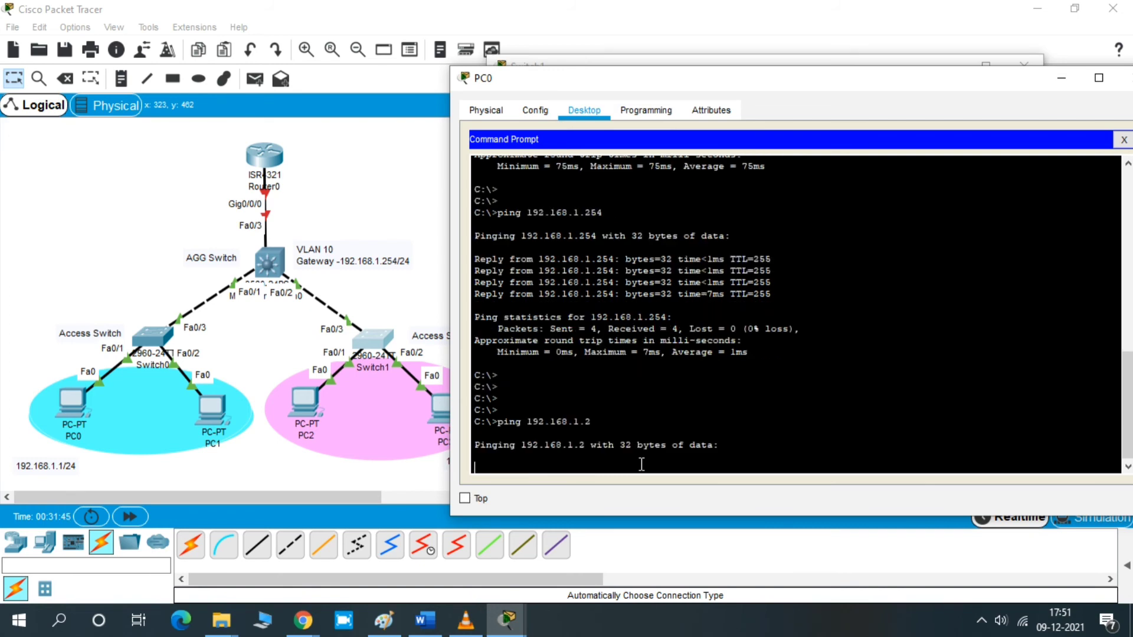
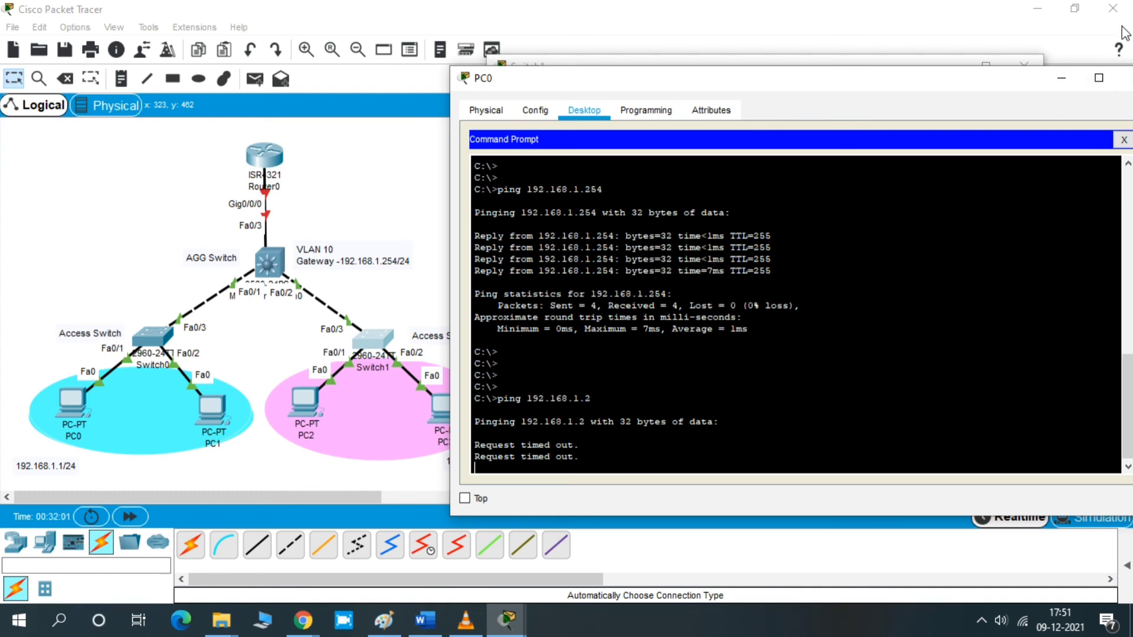
click(1062, 81)
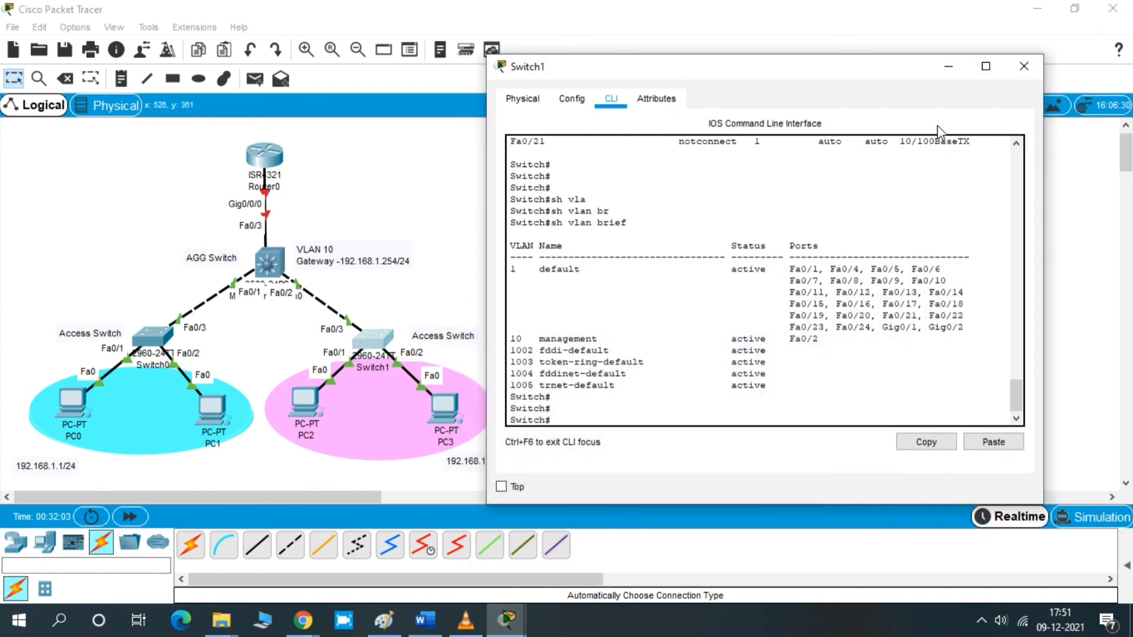
click(985, 65)
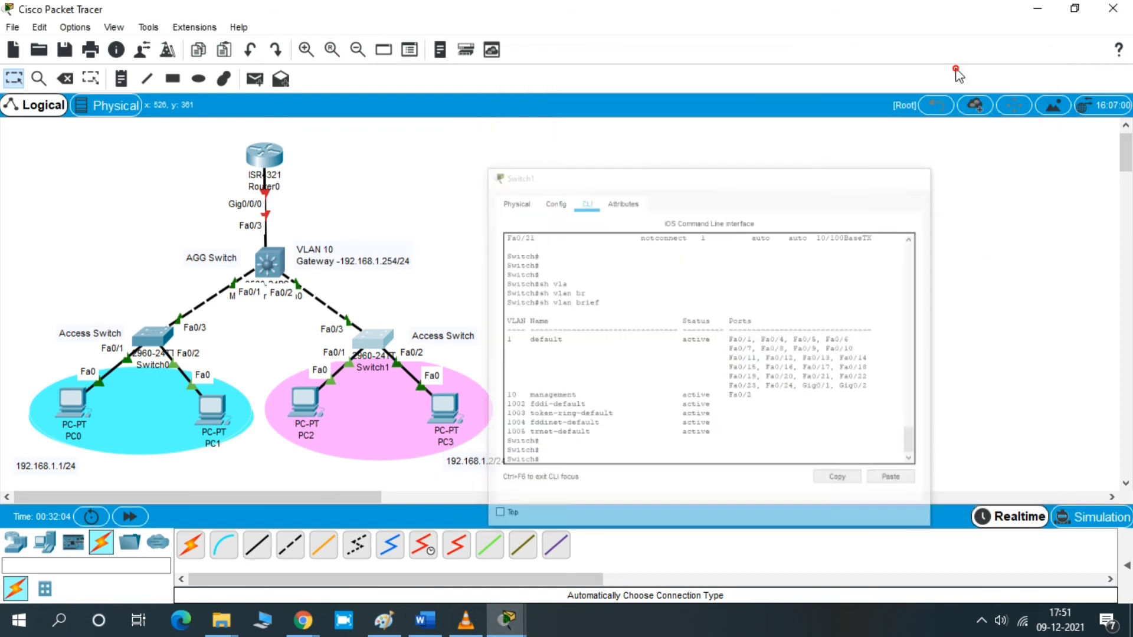
click(306, 402)
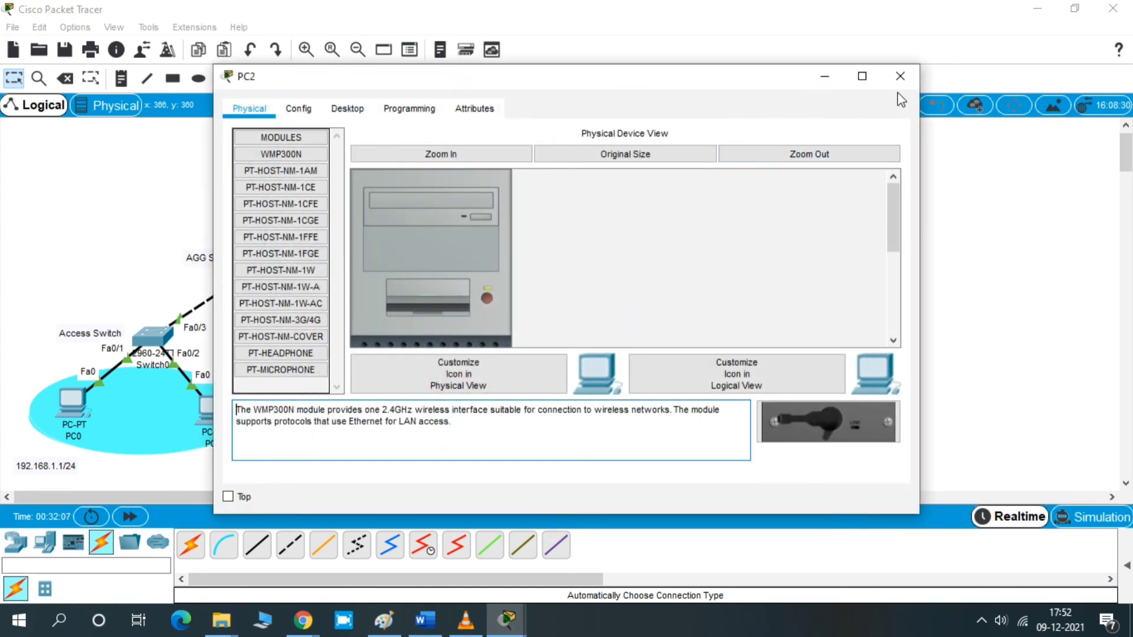
click(899, 77)
- Open PC3's IP configuration and set a static IP address of 192.168.1.2 with subnet mask 255.255.255.0
click(444, 407)
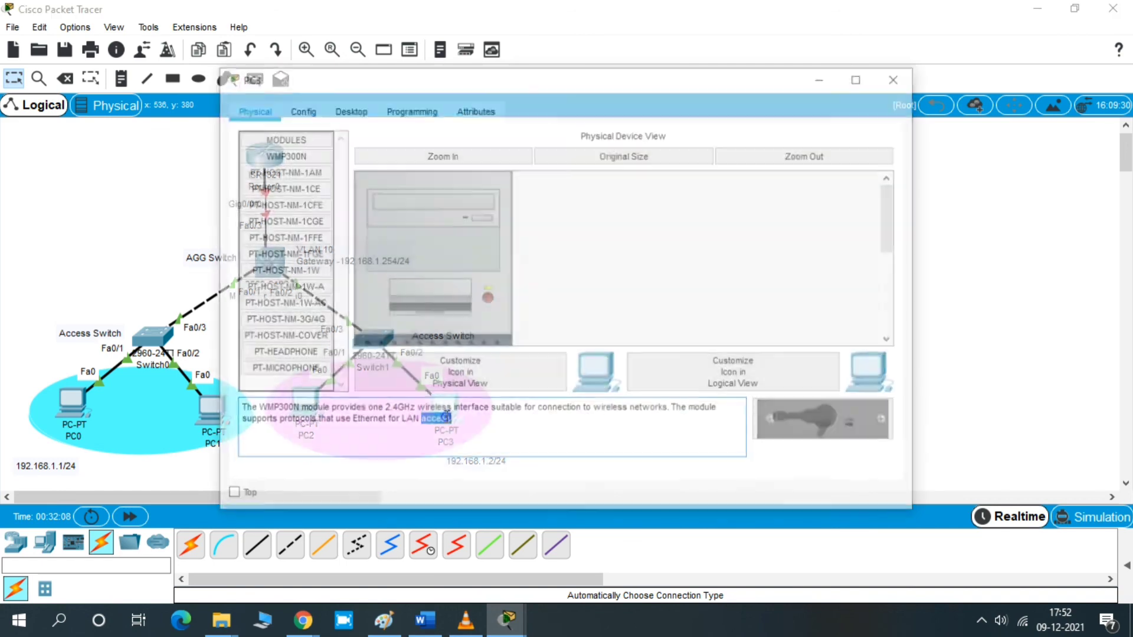
click(348, 115)
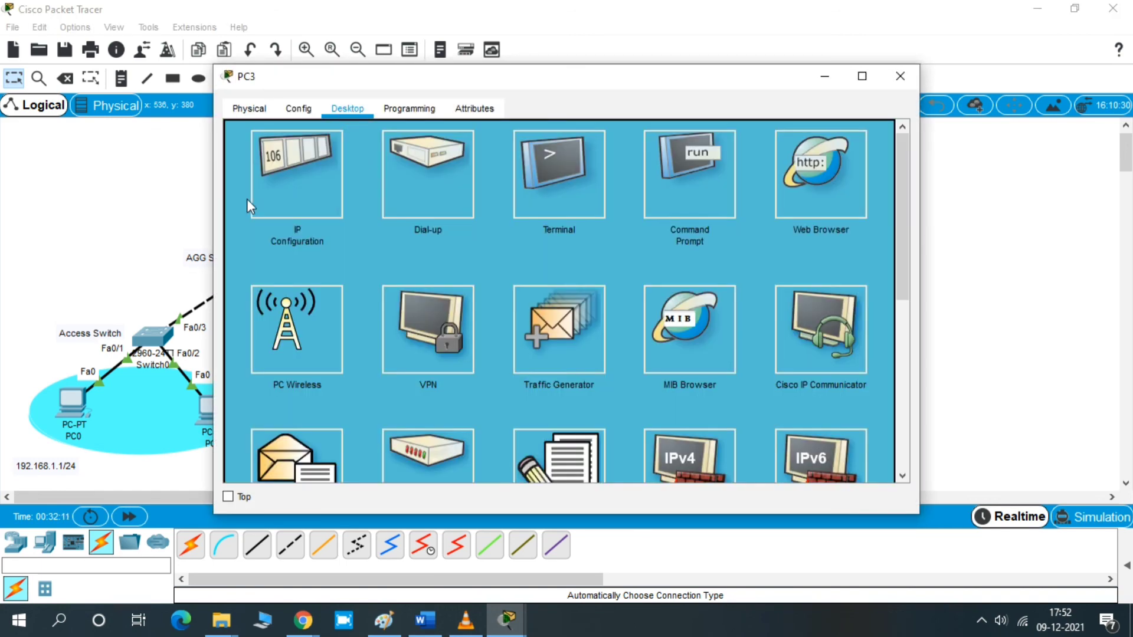
click(328, 179)
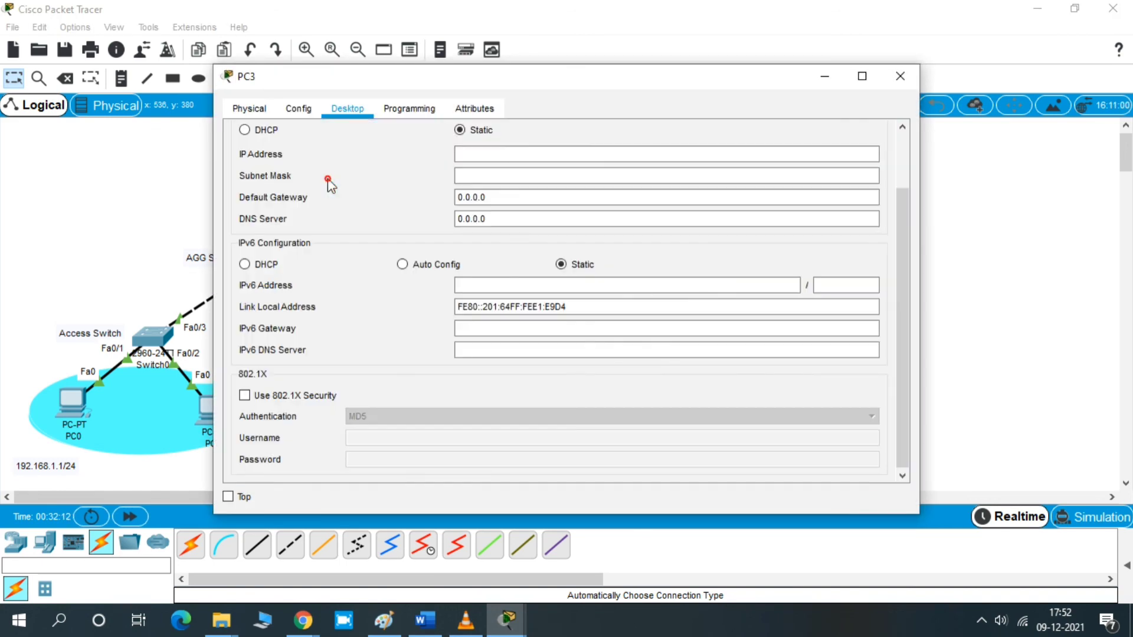
click(501, 157)
text(192)
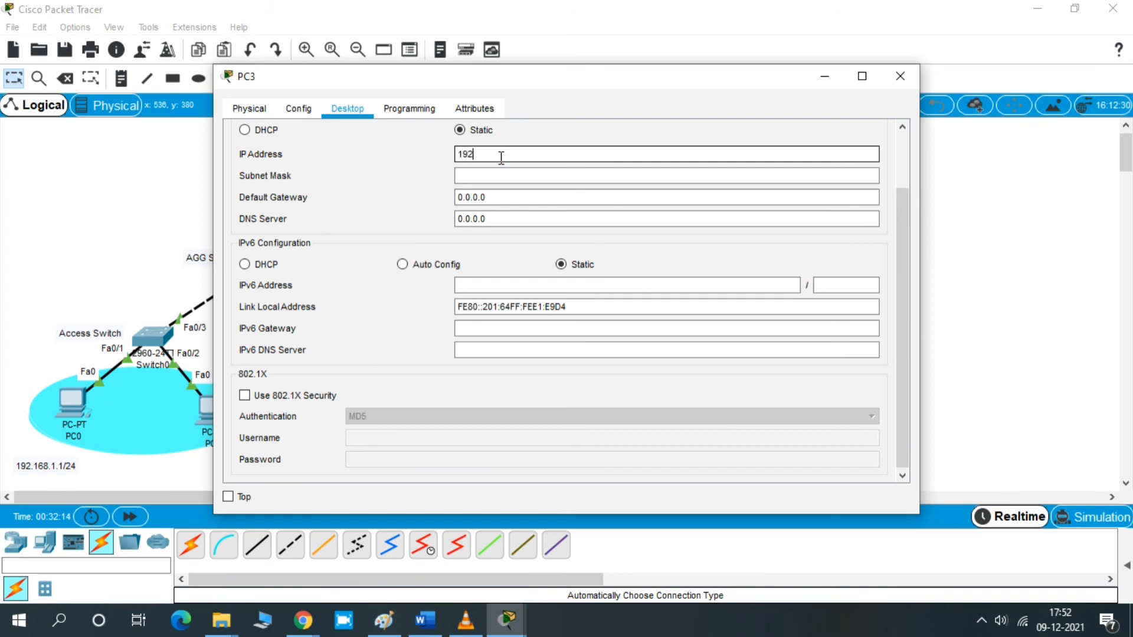
text(.168.1.2)
click(503, 175)
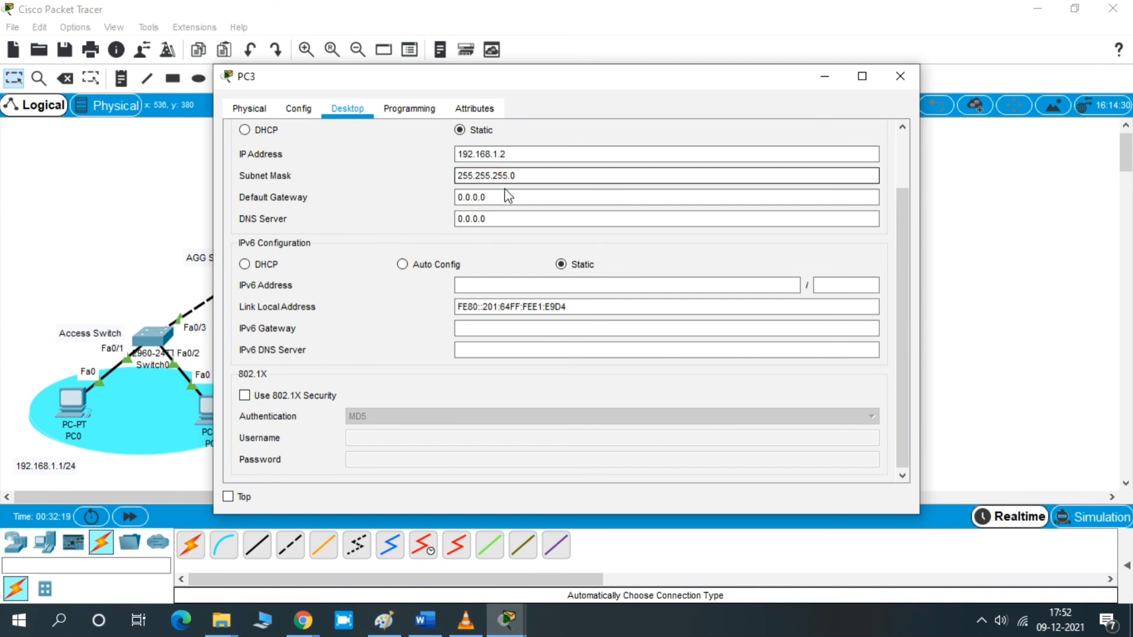
- Set PC3's default gateway to 192.168.1.254 and close PC3's window
drag(503, 197, 452, 199)
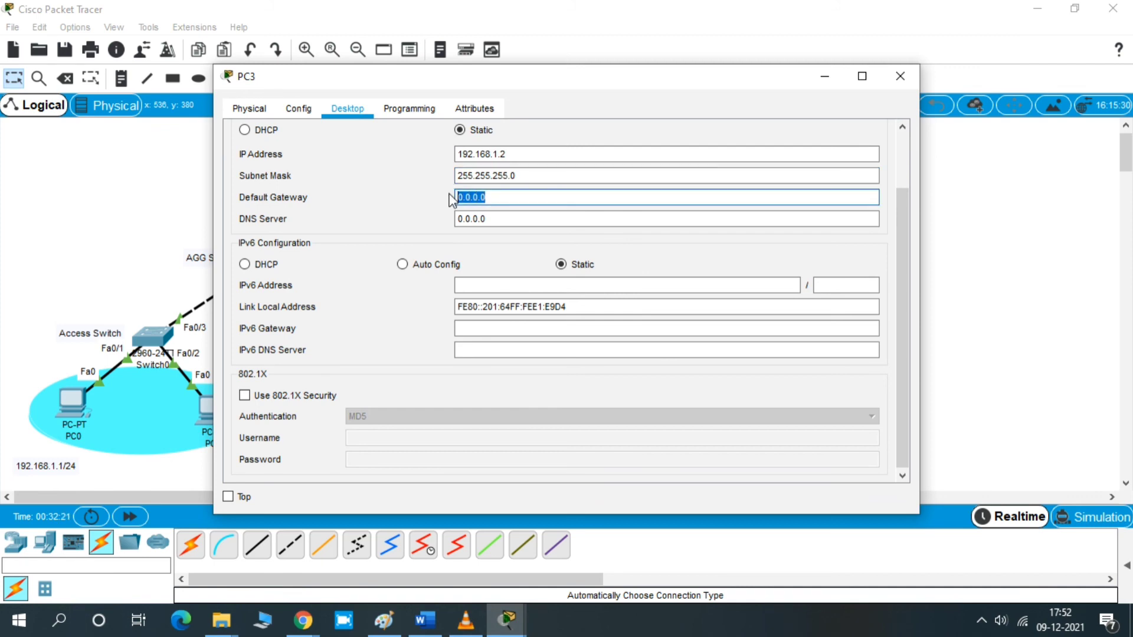
text(192.168.1.254)
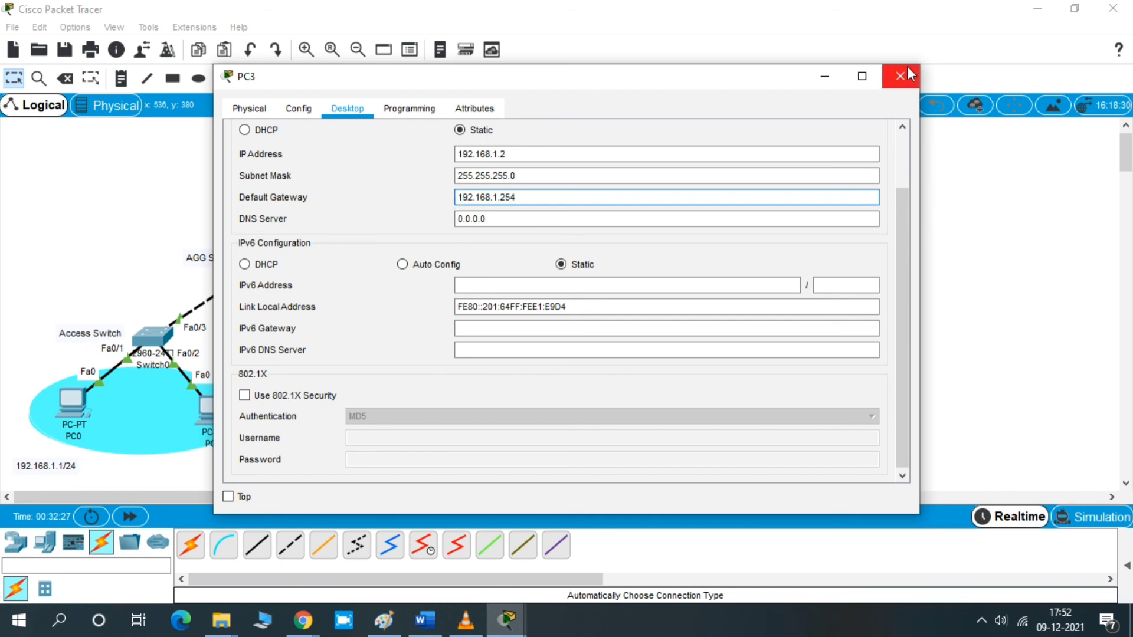
click(906, 68)
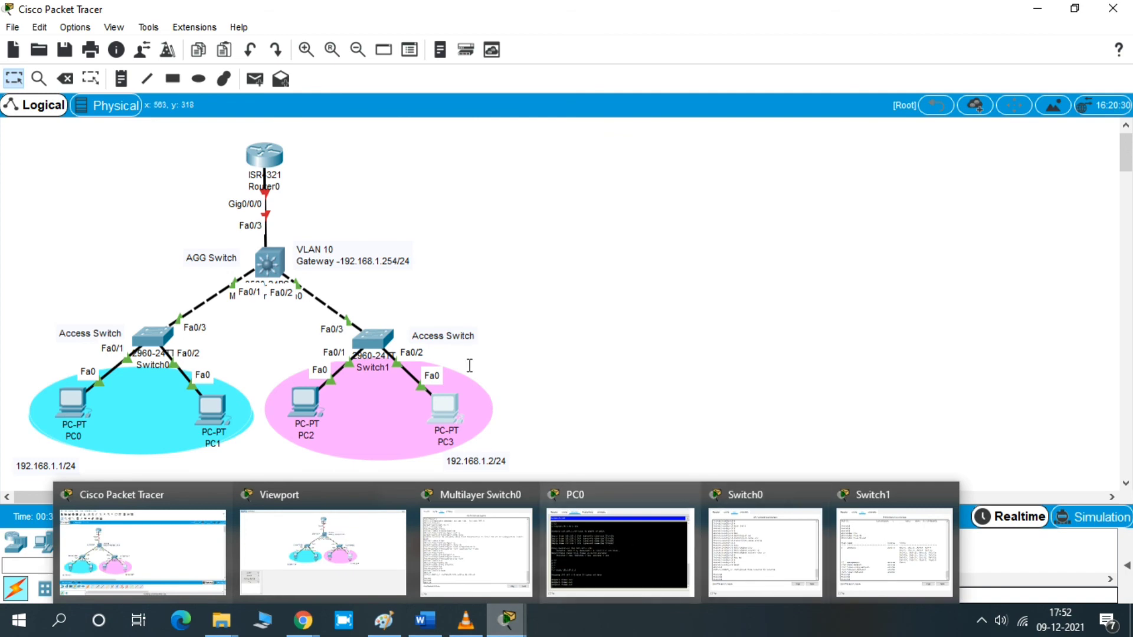
- Open PC3's command prompt and ping 192.168.1.2
double_click(444, 401)
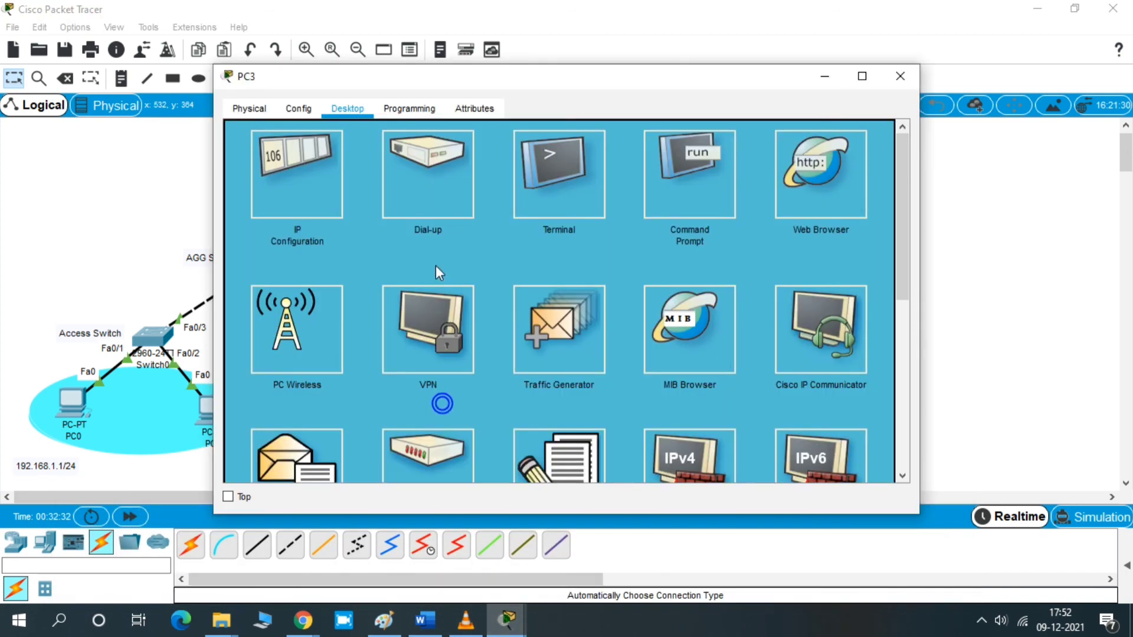
click(721, 194)
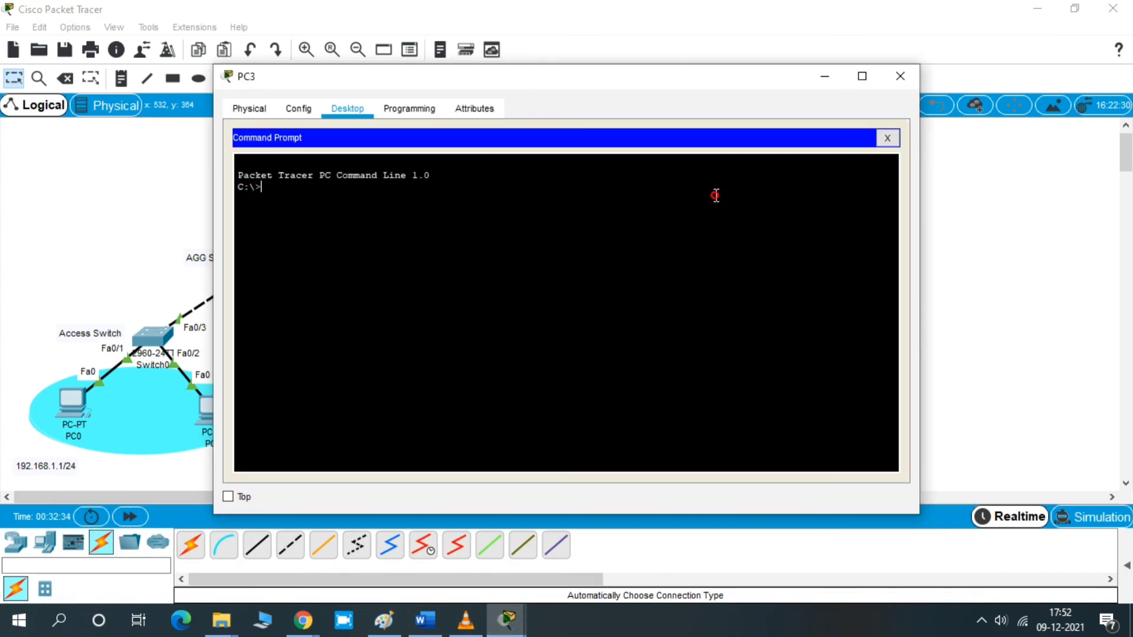
drag(483, 86, 826, 142)
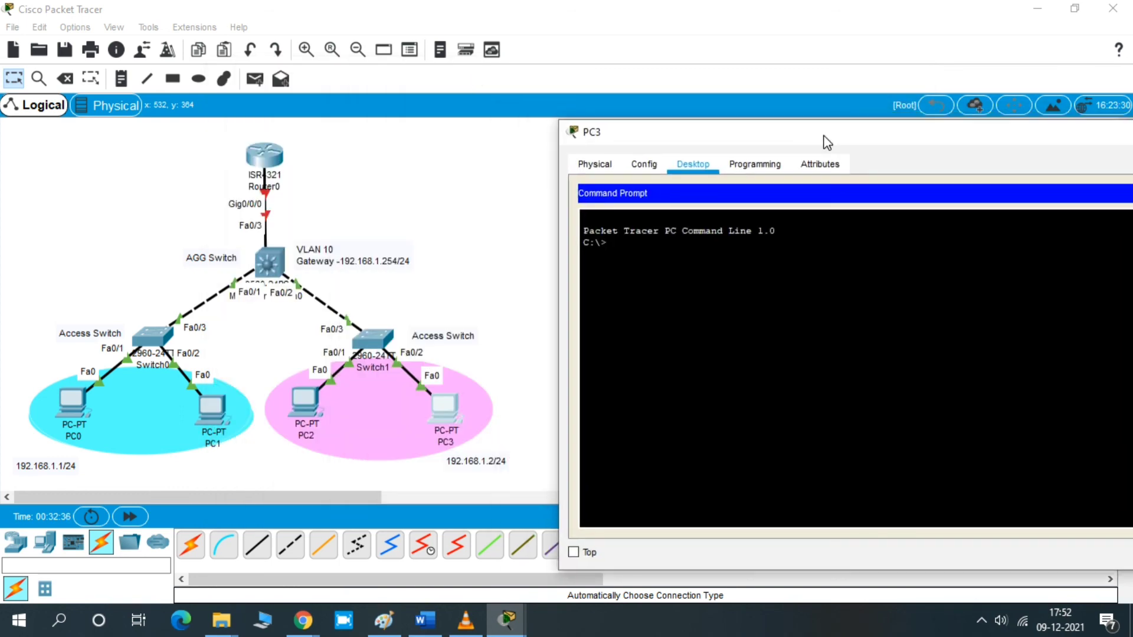
key(Return)
key(Return)
text(ping 192.1)
key(Return)
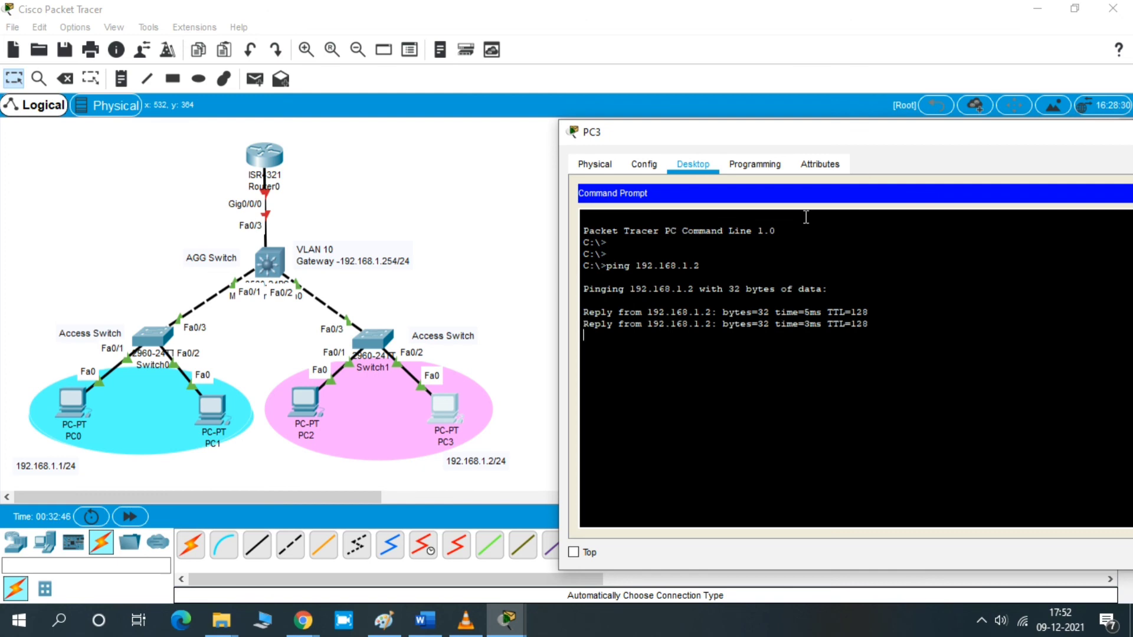
- Stop the running ping and ping PC0 at 192.168.1.1 from PC3
key(ctrl+c)
key(Up)
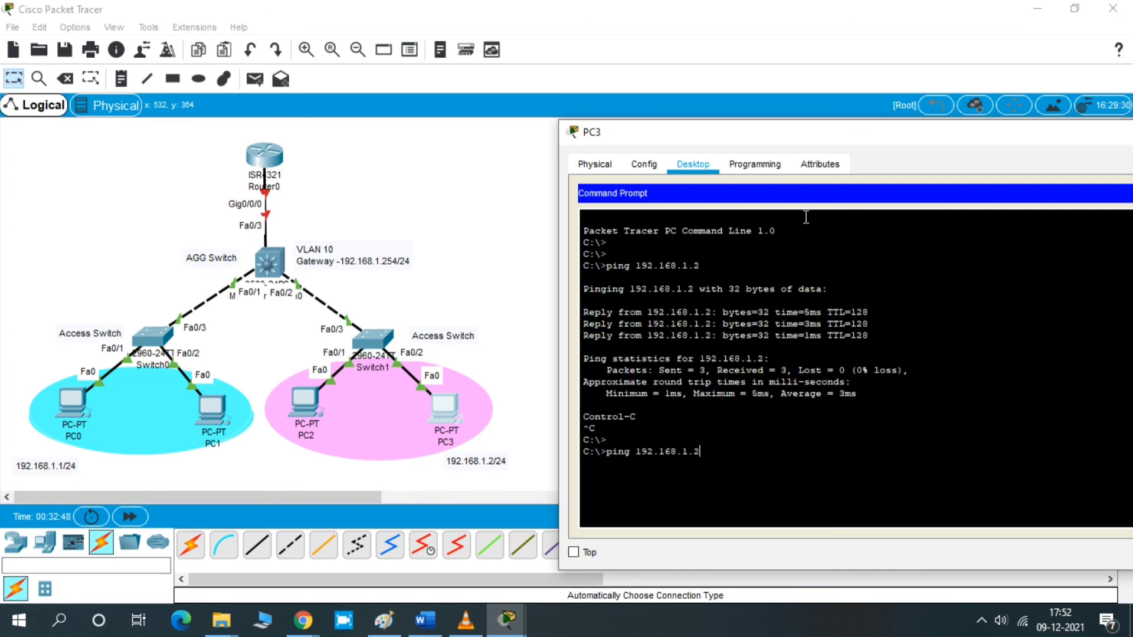
text(1)
key(Return)
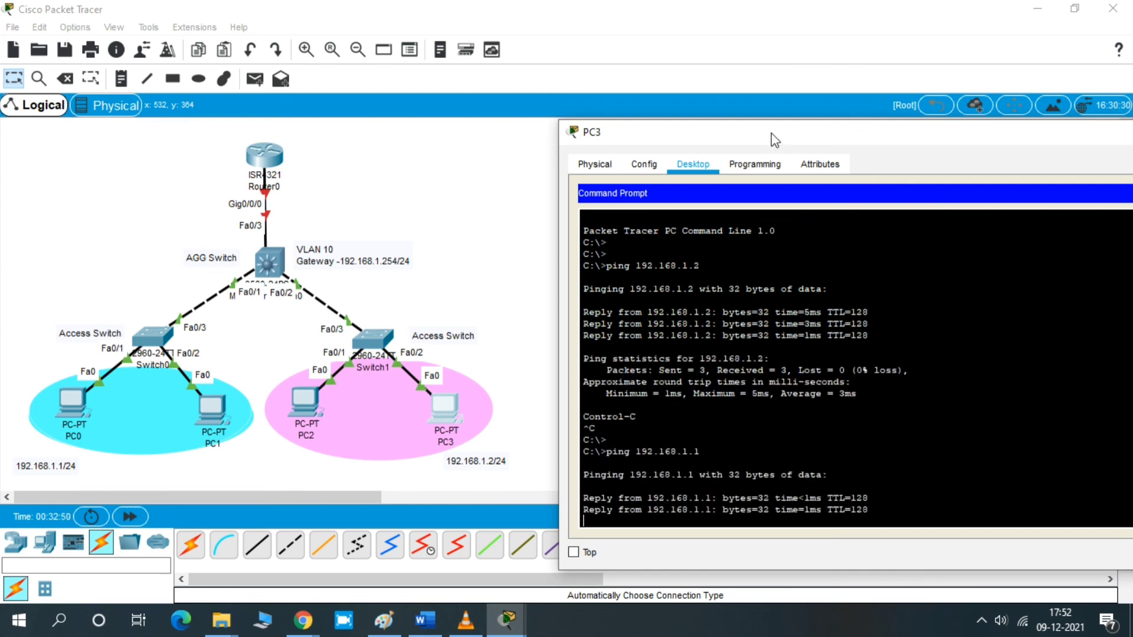
- Switch to PC0's command prompt and repeat the ping to 192.168.1.2
drag(773, 133, 771, 78)
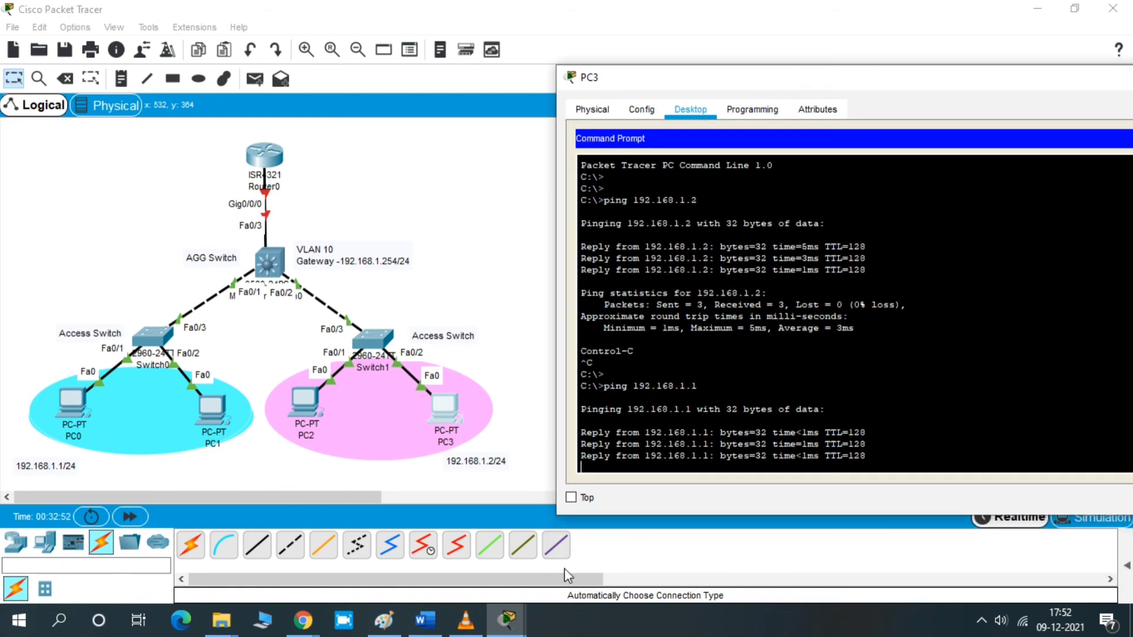
mouse_move(506, 620)
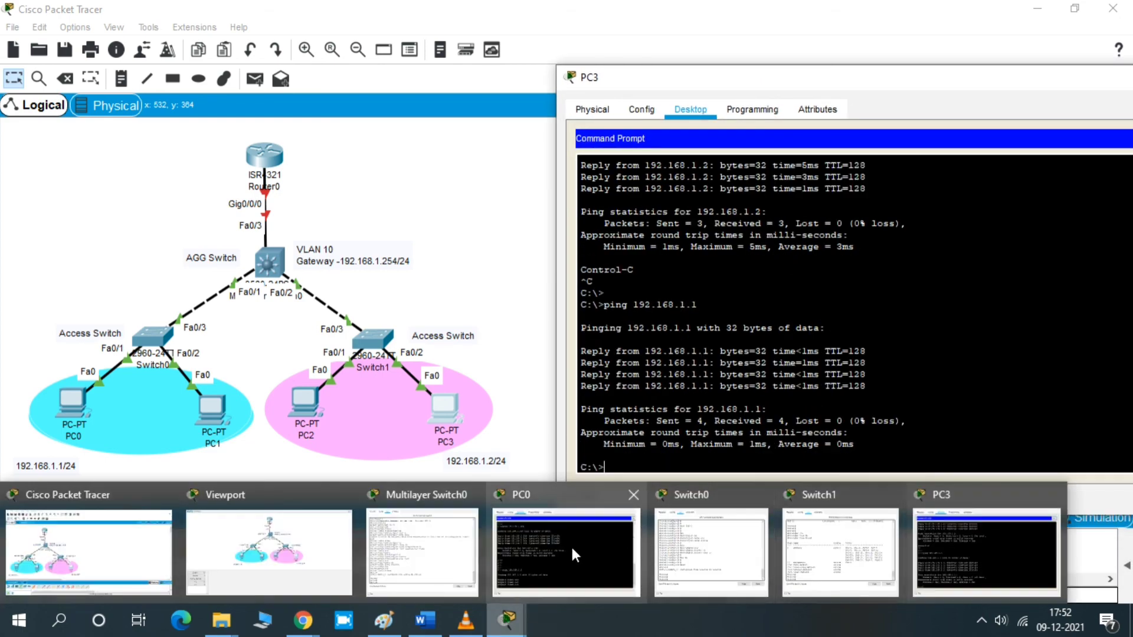
click(571, 544)
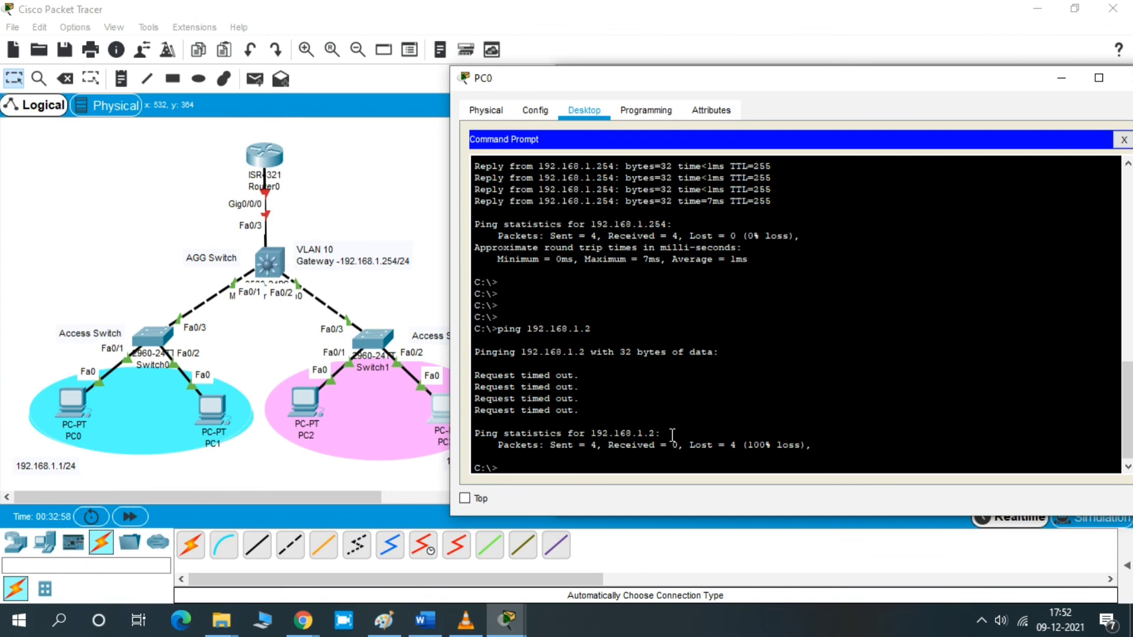
key(Up)
key(Return)
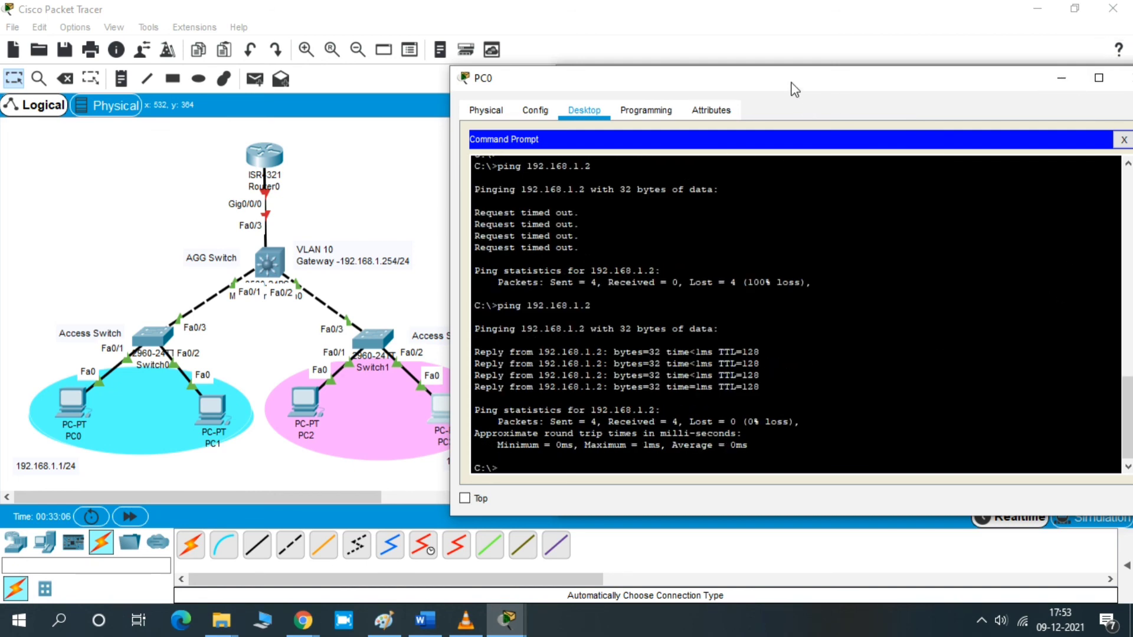
- Switch to Word to review the task list document
drag(791, 89, 885, 79)
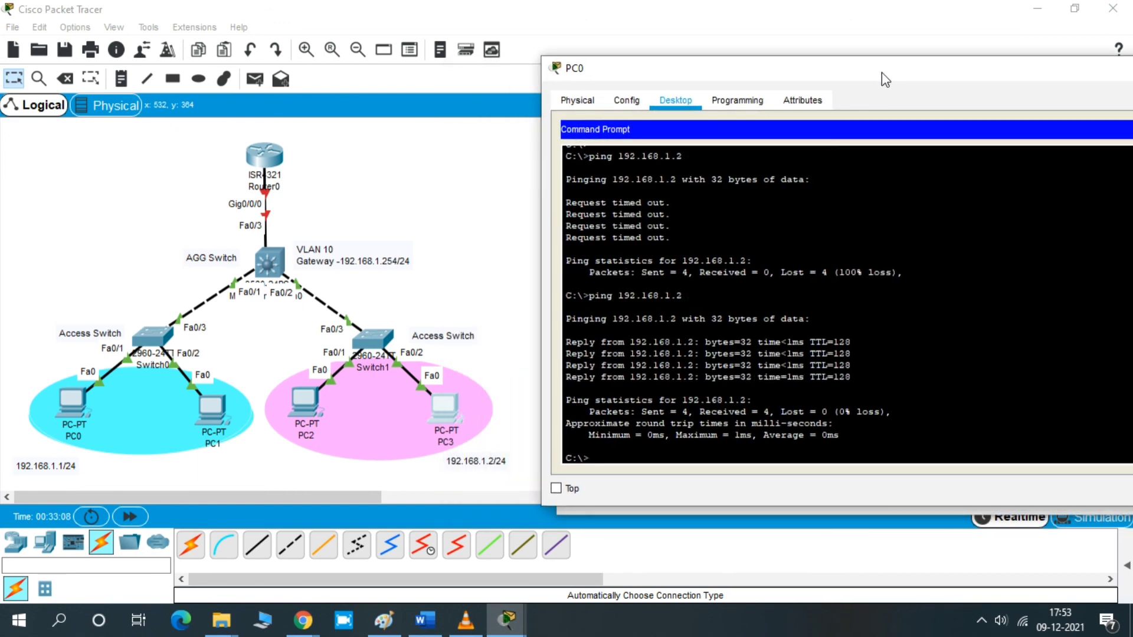
mouse_move(506, 618)
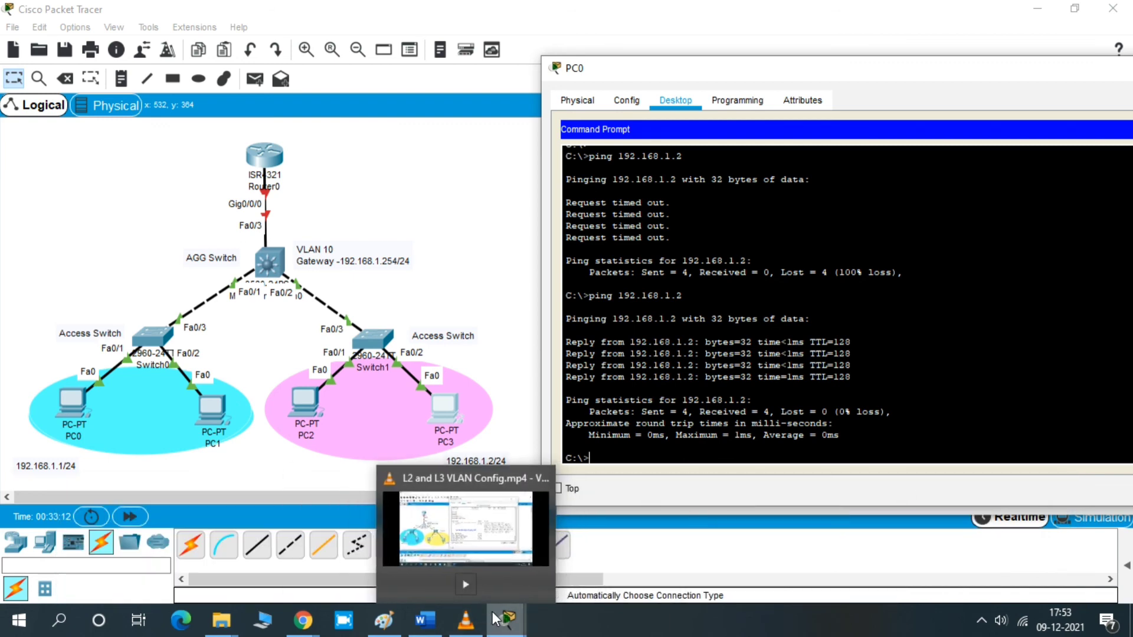
mouse_move(434, 624)
click(420, 546)
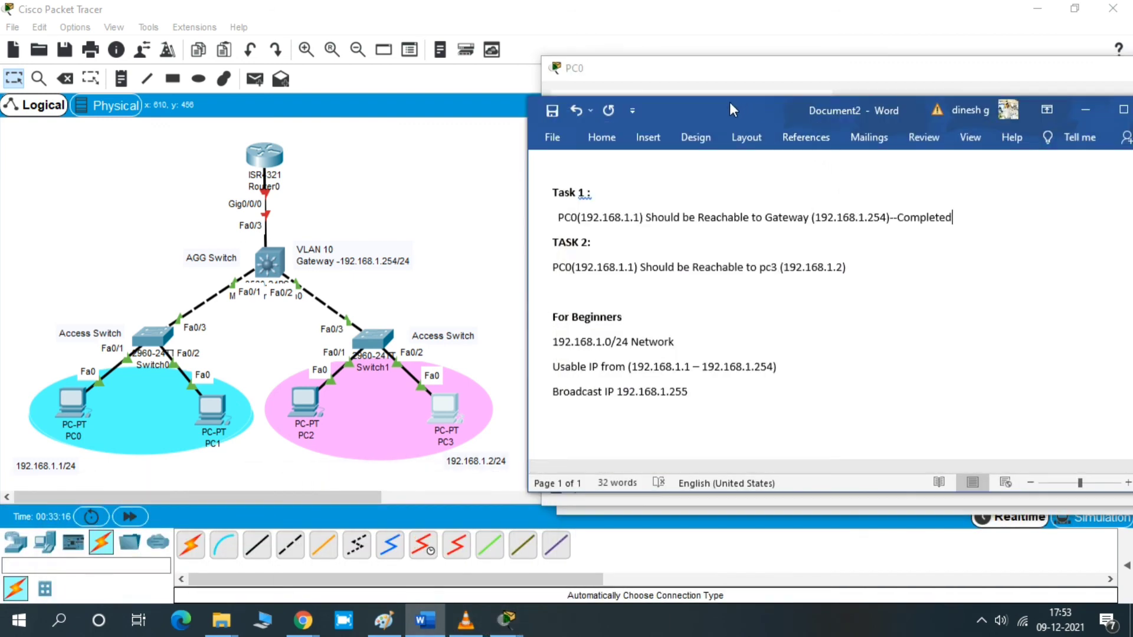
drag(729, 101, 727, 84)
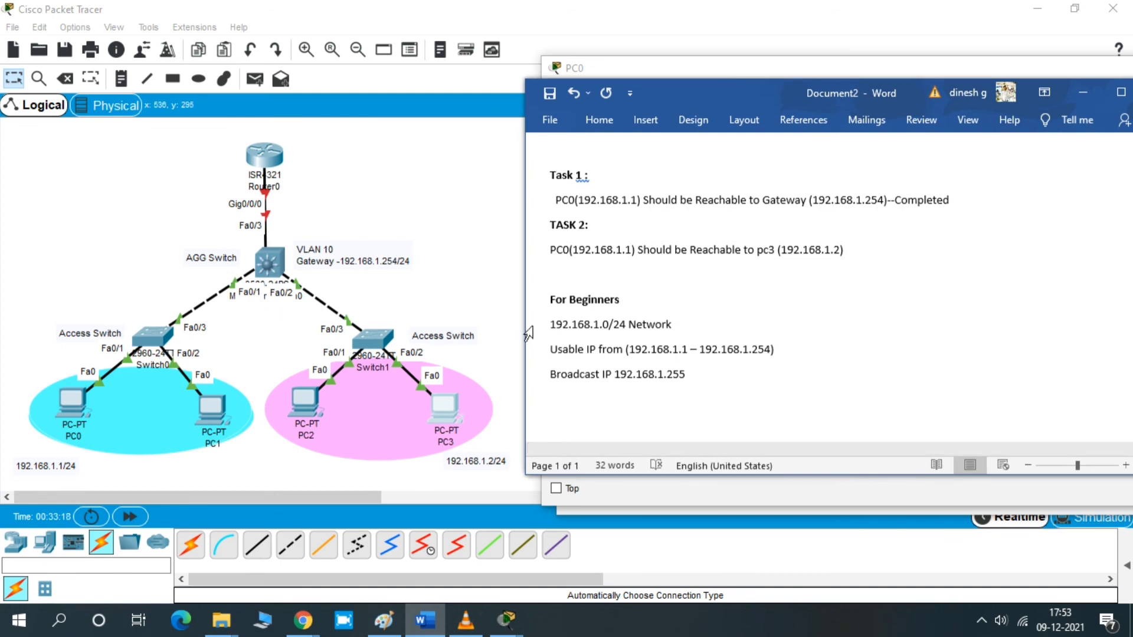